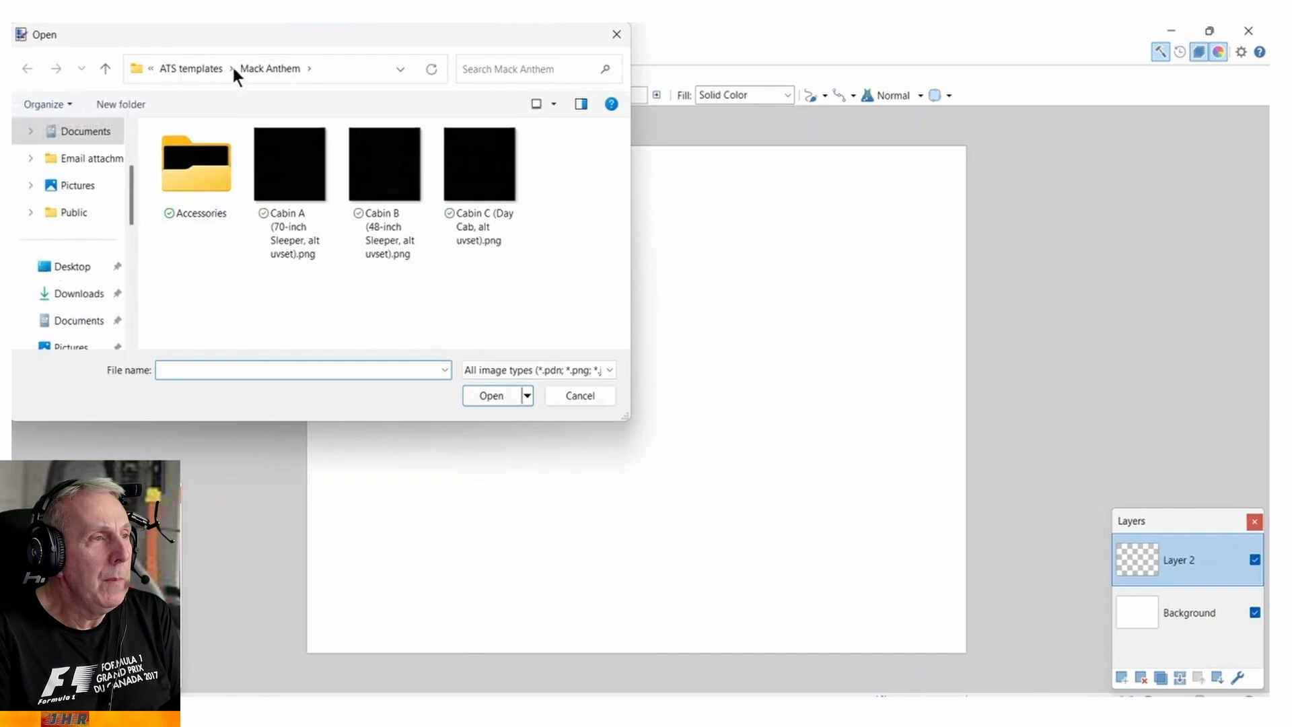
Open the template Cabin B (48-inch Sleeper, alt uvset).png from the Mack Anthem folder in ATS templates and add a new layer.
{"action": "left_click", "coordinate": [204, 68]}
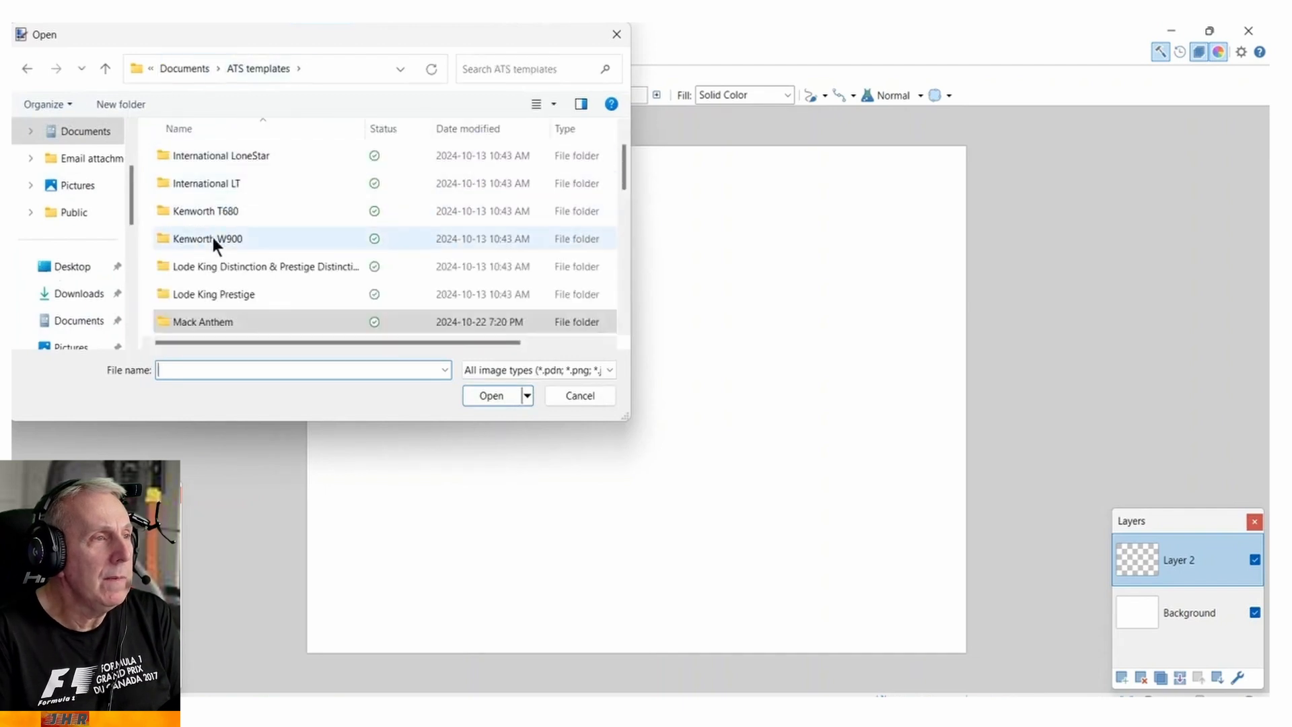
{"action": "scroll", "coordinate": [215, 199], "scroll_direction": "down", "scroll_amount": 4}
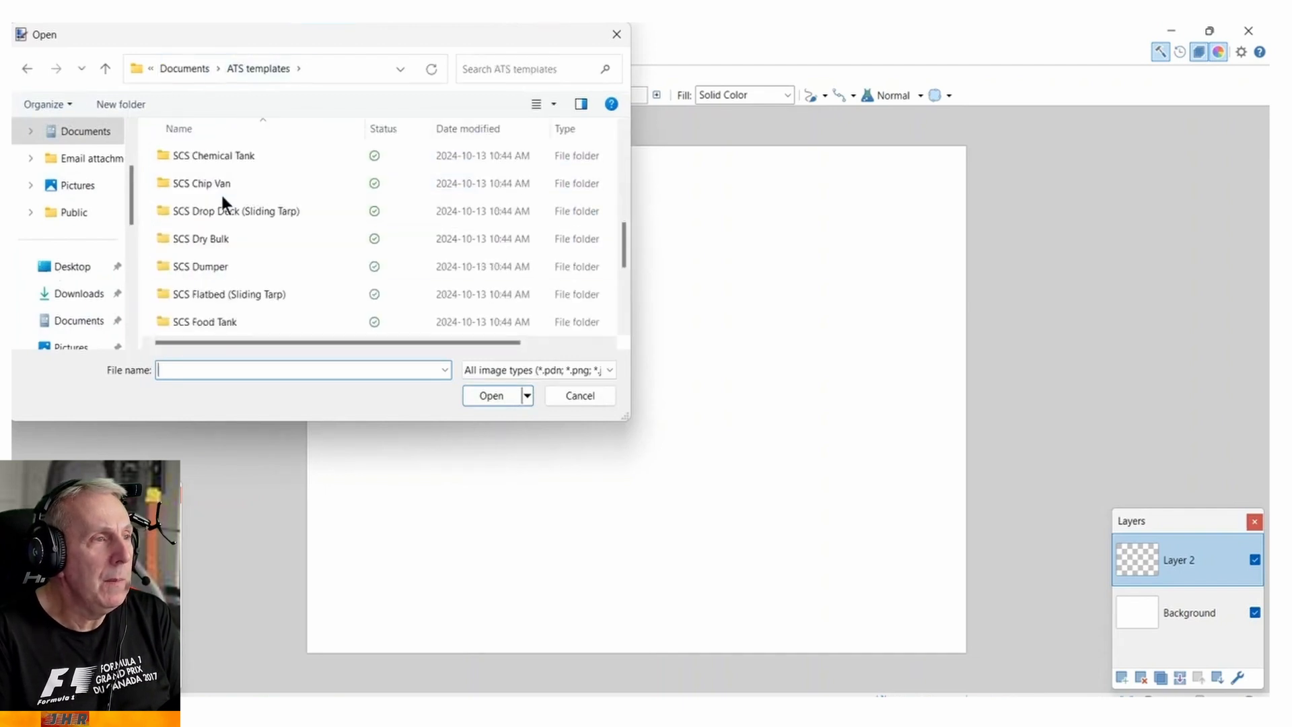
{"action": "scroll", "coordinate": [220, 192], "scroll_direction": "up", "scroll_amount": 5}
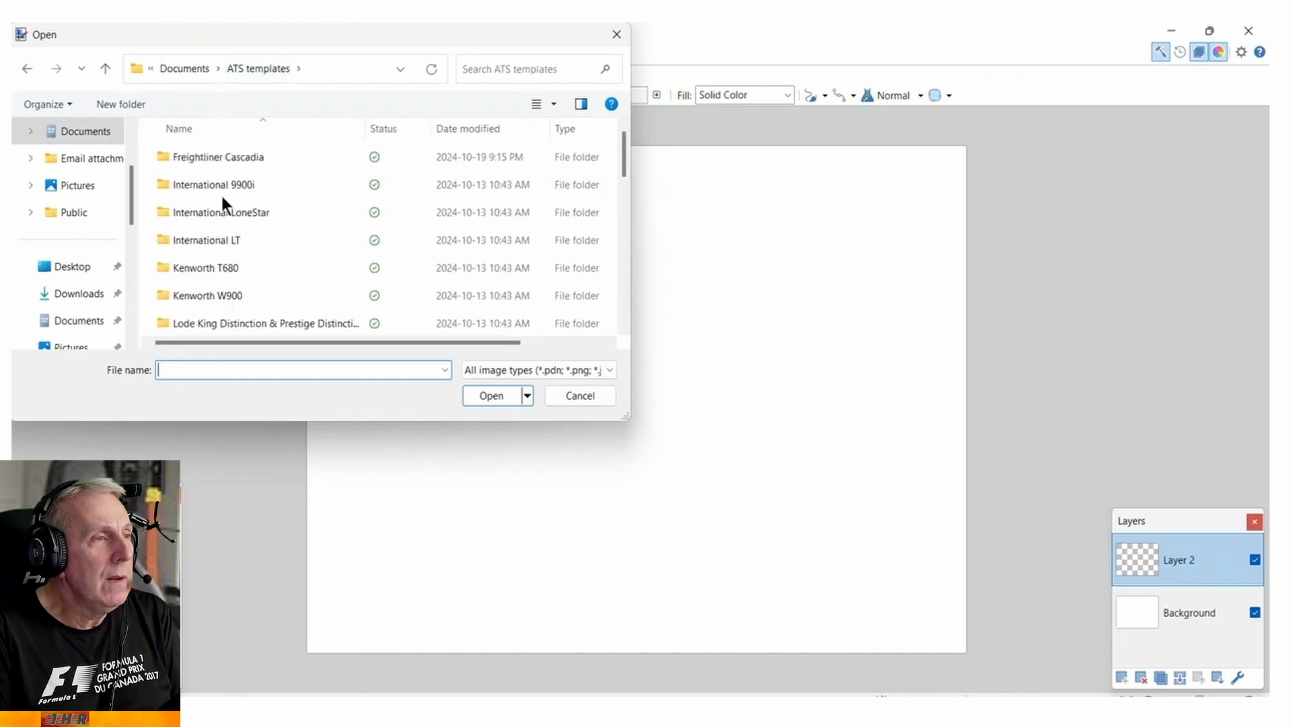
{"action": "scroll", "coordinate": [229, 240], "scroll_direction": "down", "scroll_amount": 2}
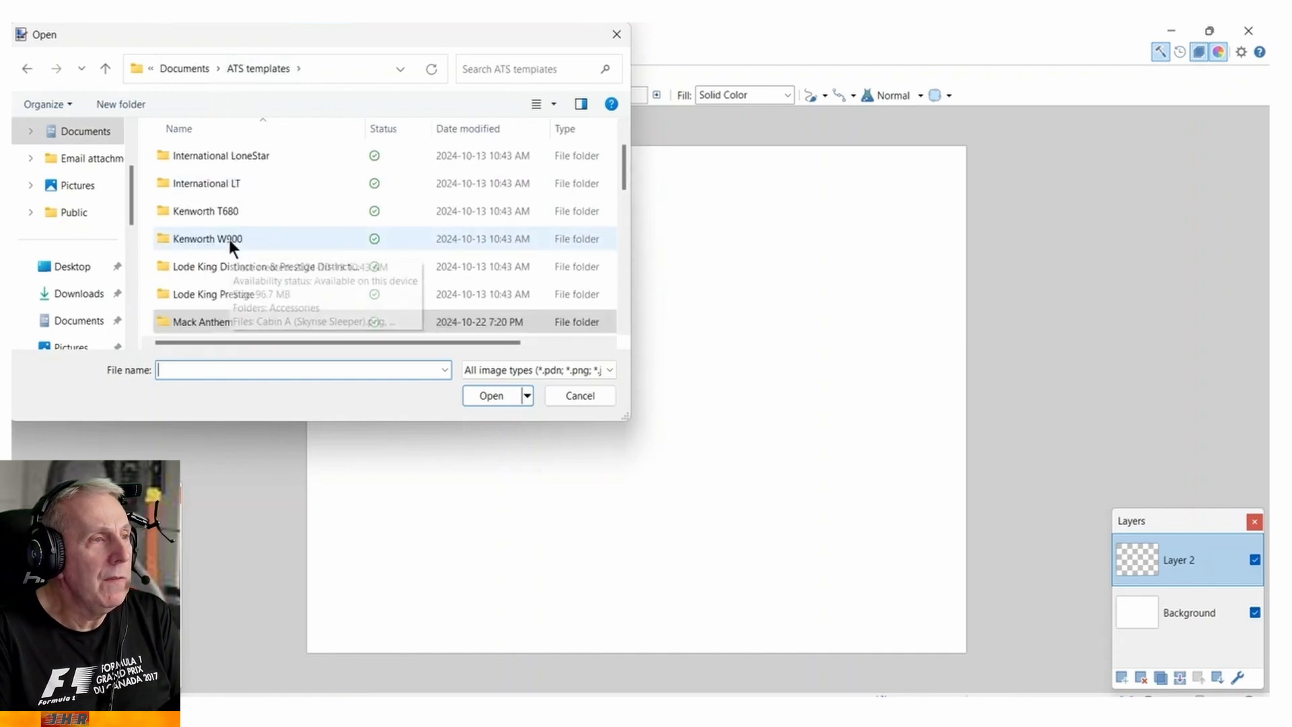
{"action": "left_click", "coordinate": [228, 237]}
{"action": "left_click", "coordinate": [210, 238]}
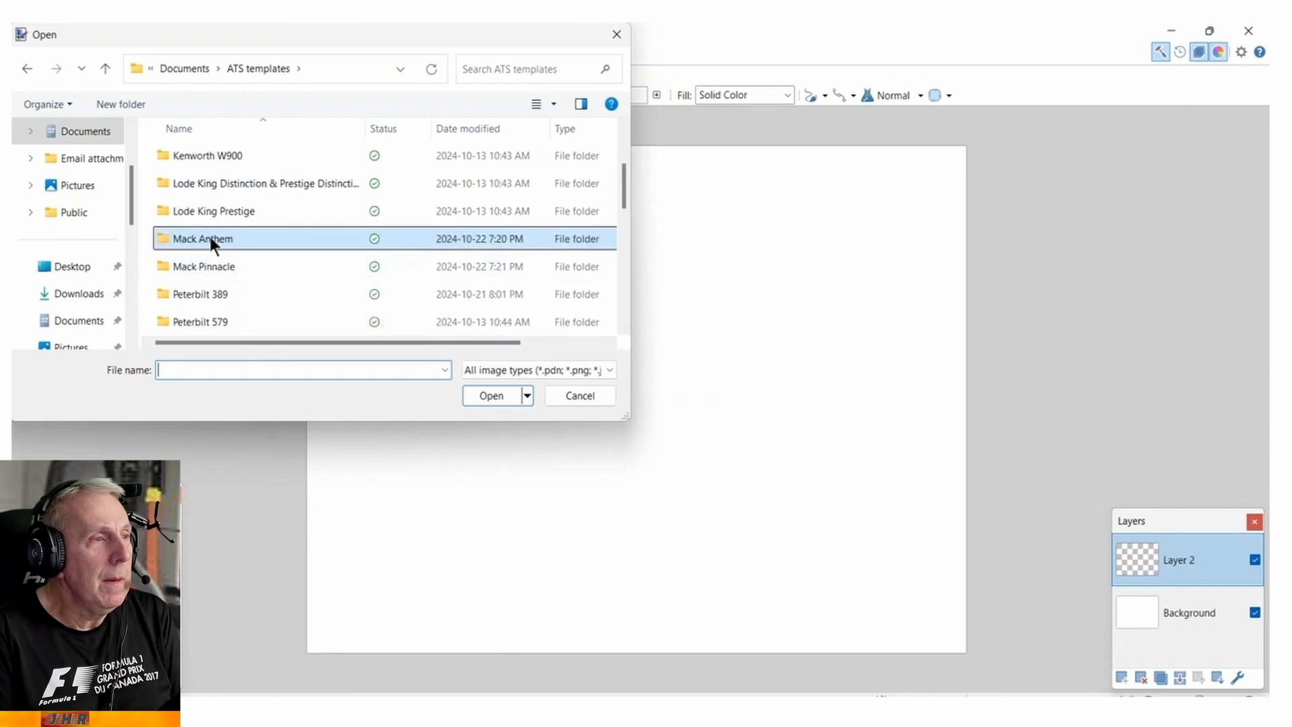
{"action": "double_click", "coordinate": [209, 239]}
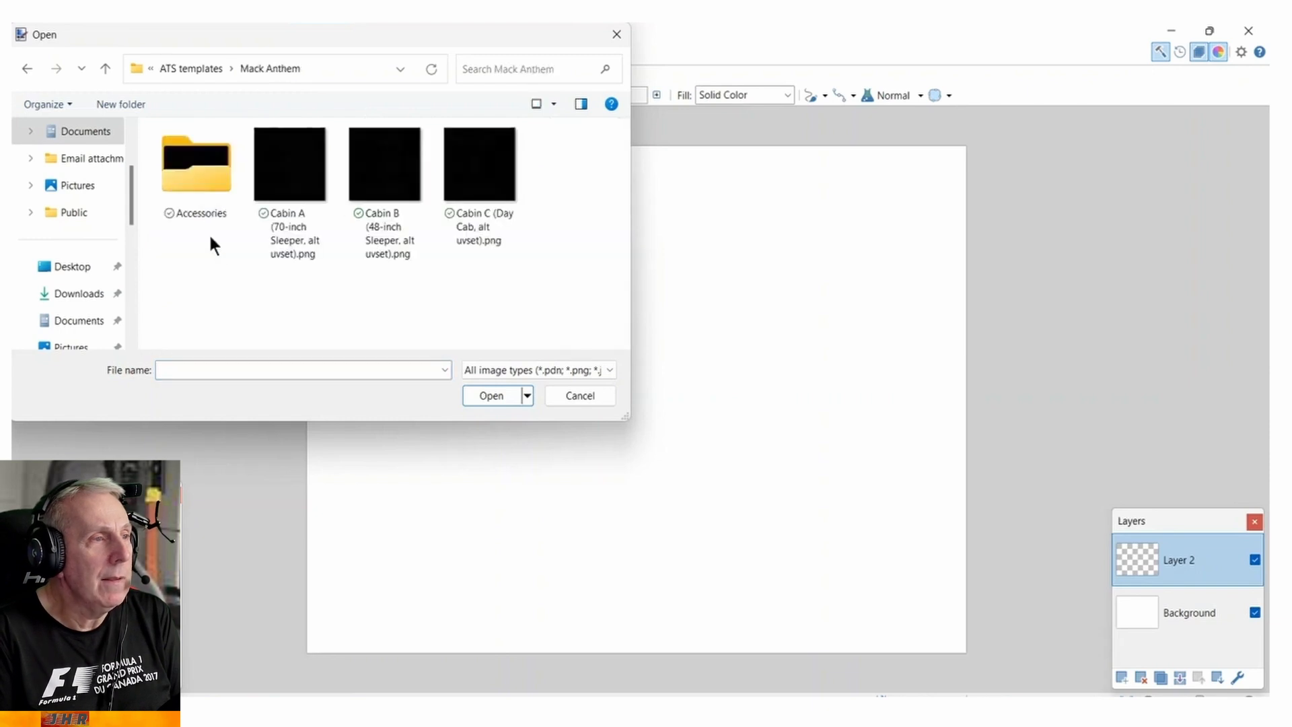
{"action": "double_click", "coordinate": [390, 198]}
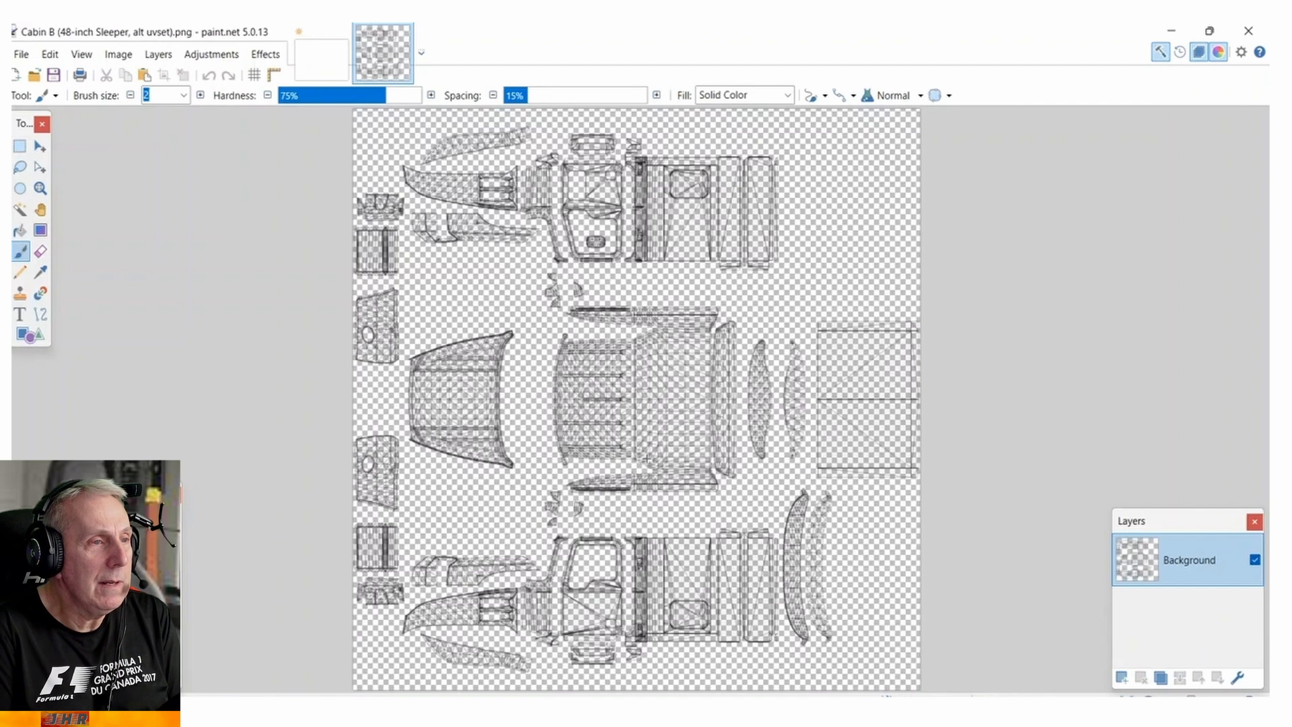
{"action": "left_click", "coordinate": [1120, 678]}
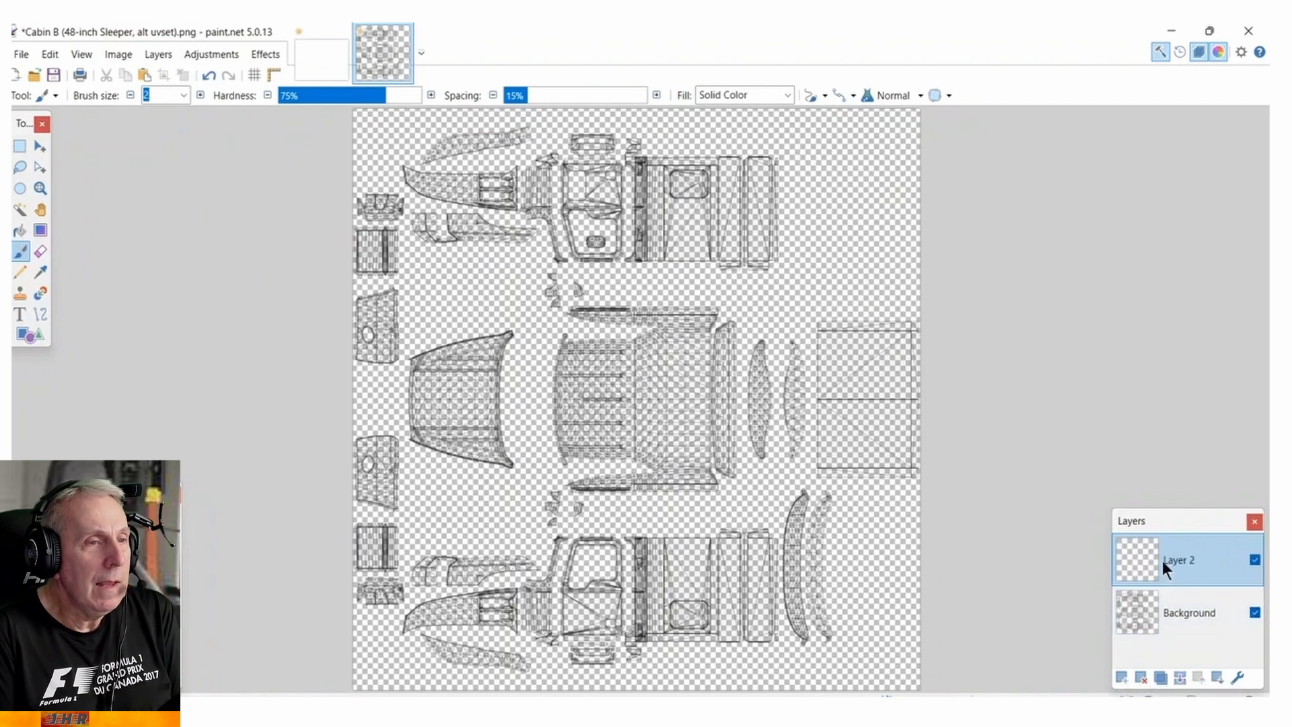
Open canada proud.PNG from the ATS truck logos folder inside GIMP iRacing templates in Documents.
{"action": "left_click", "coordinate": [21, 54]}
{"action": "left_click", "coordinate": [37, 97]}
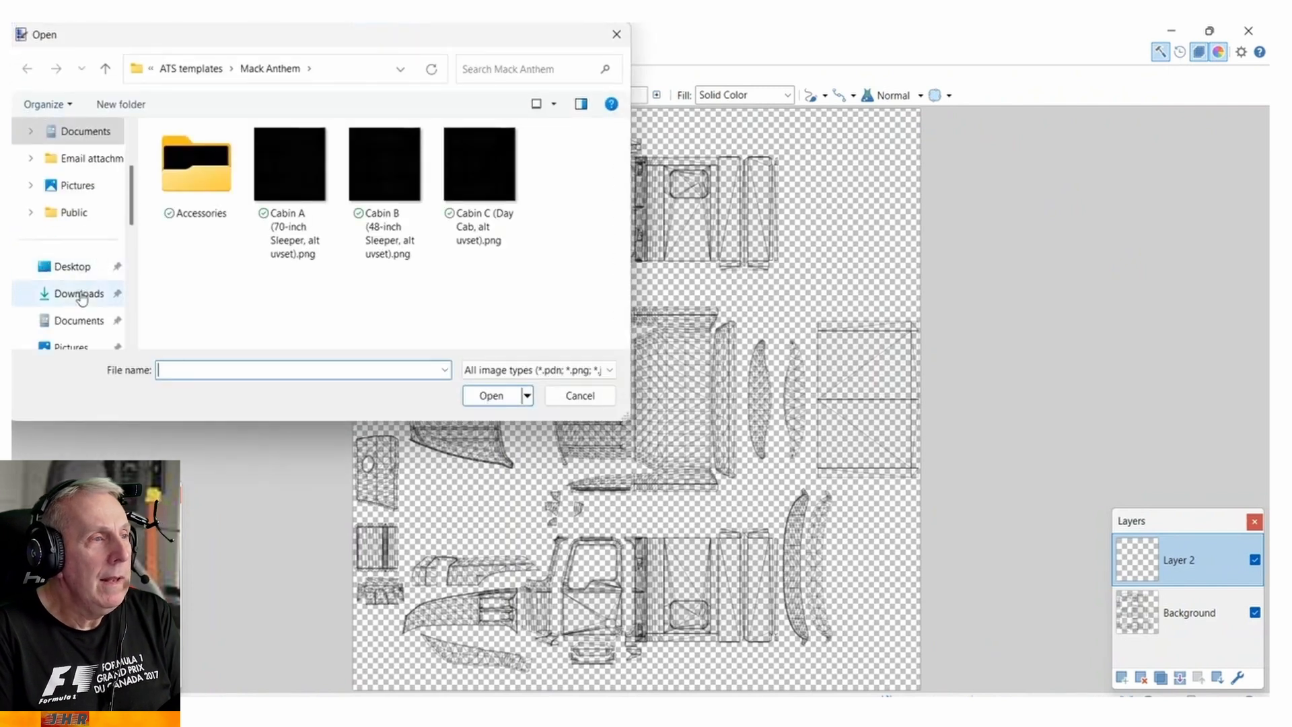
{"action": "left_click", "coordinate": [80, 322]}
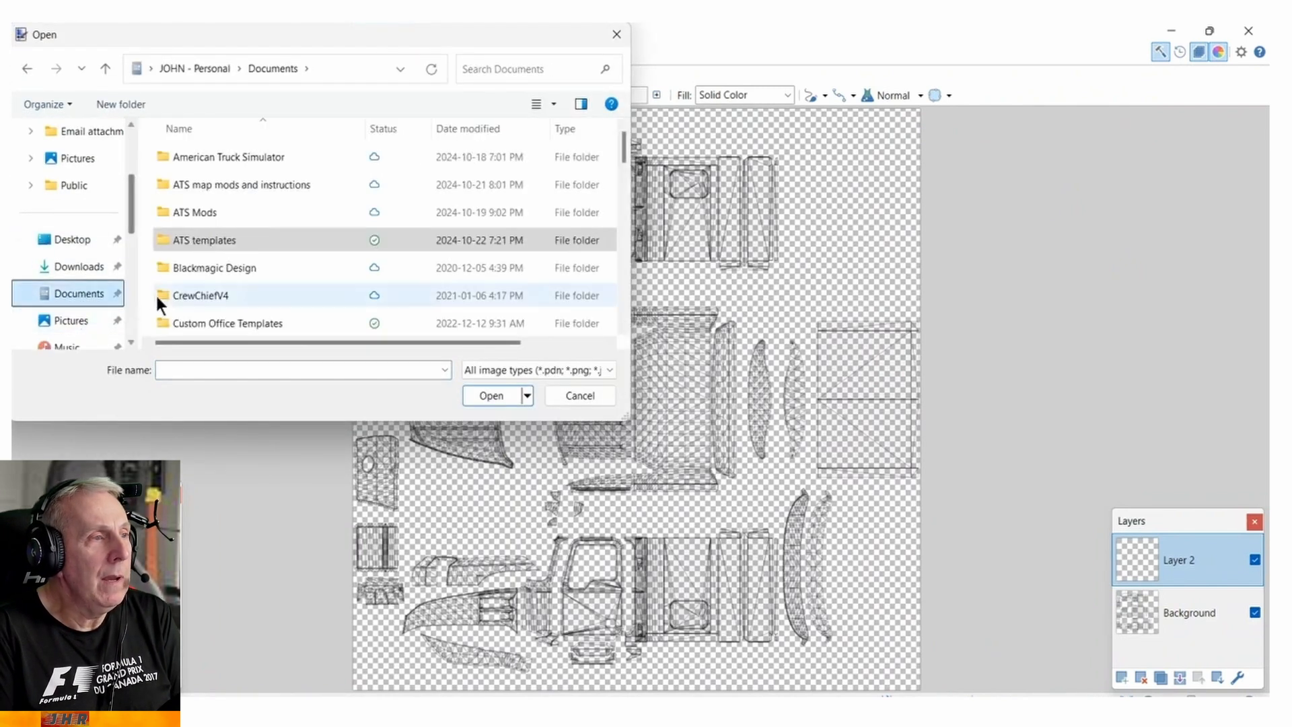
{"action": "scroll", "coordinate": [218, 279], "scroll_direction": "down", "scroll_amount": 5}
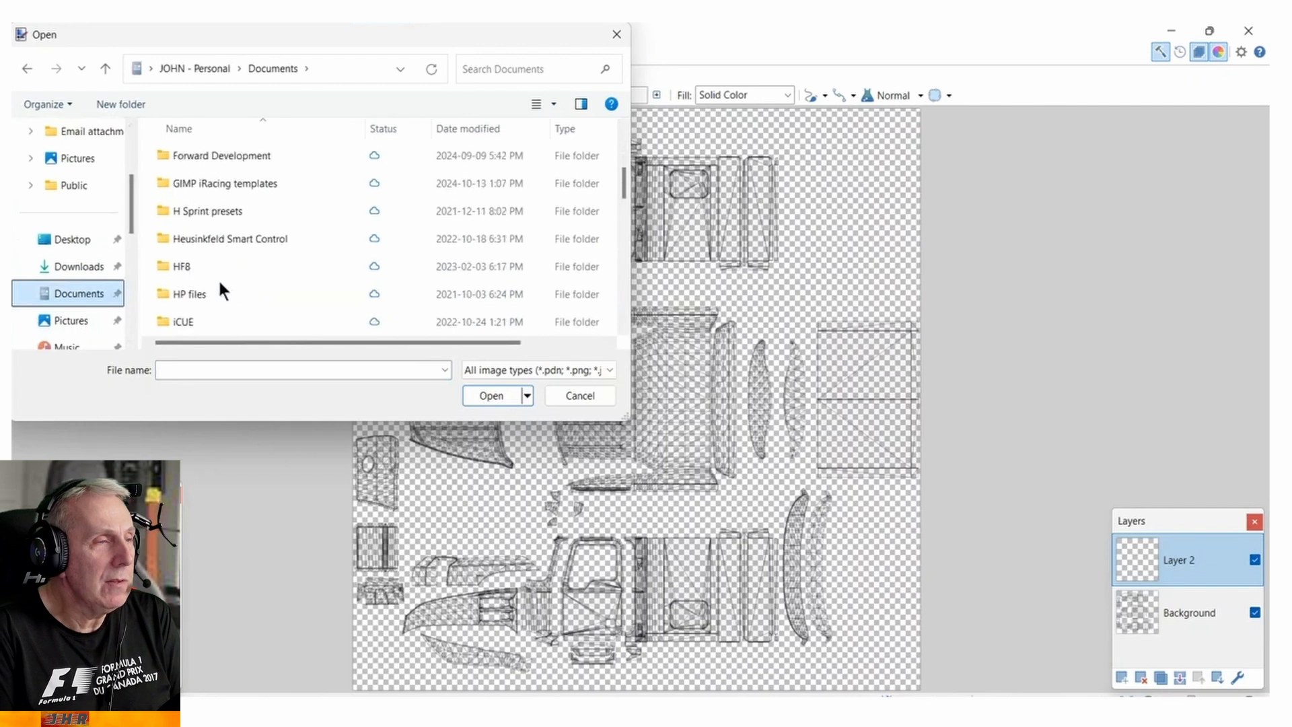
{"action": "double_click", "coordinate": [212, 181]}
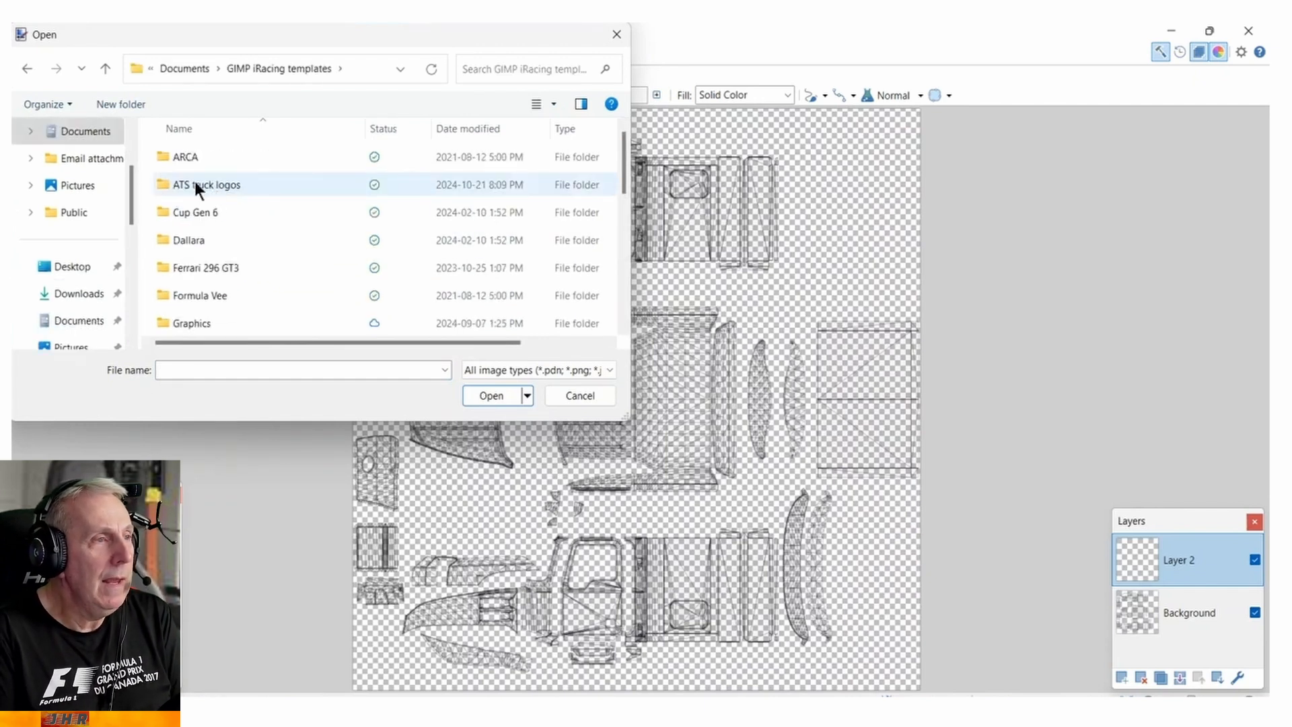
{"action": "double_click", "coordinate": [195, 186]}
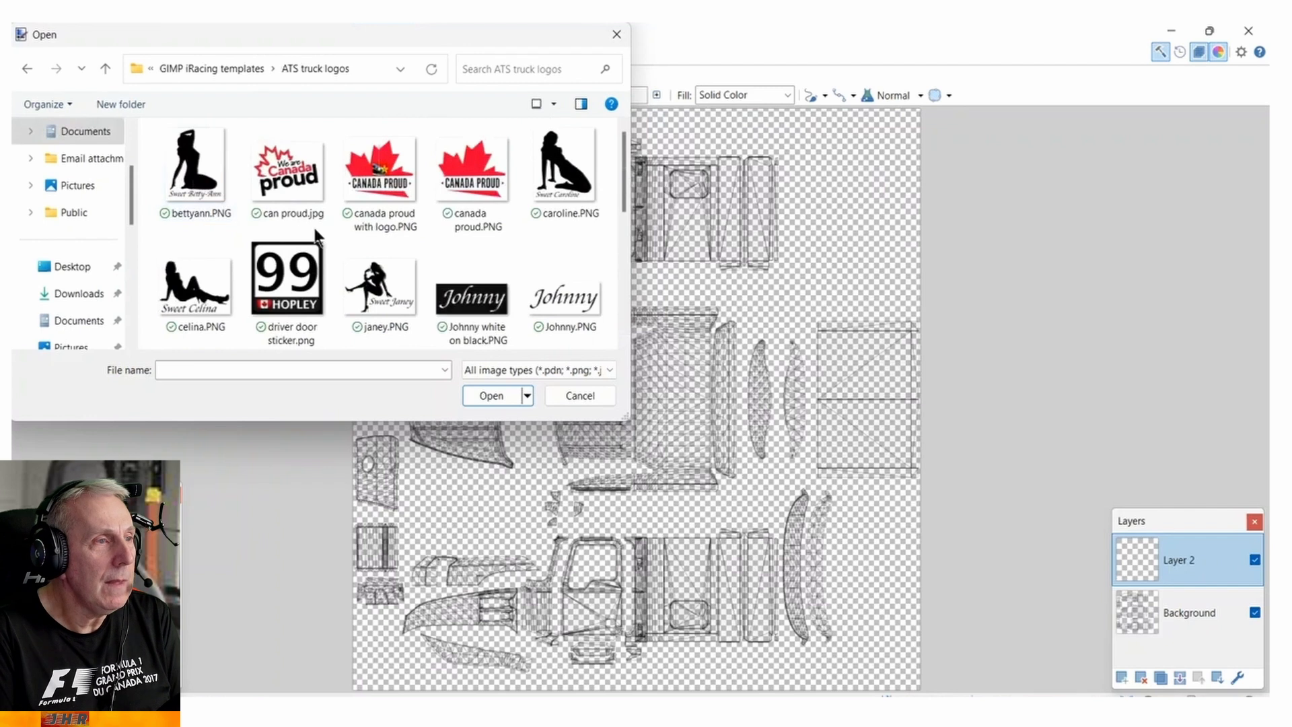
{"action": "scroll", "coordinate": [316, 232], "scroll_direction": "down", "scroll_amount": 5}
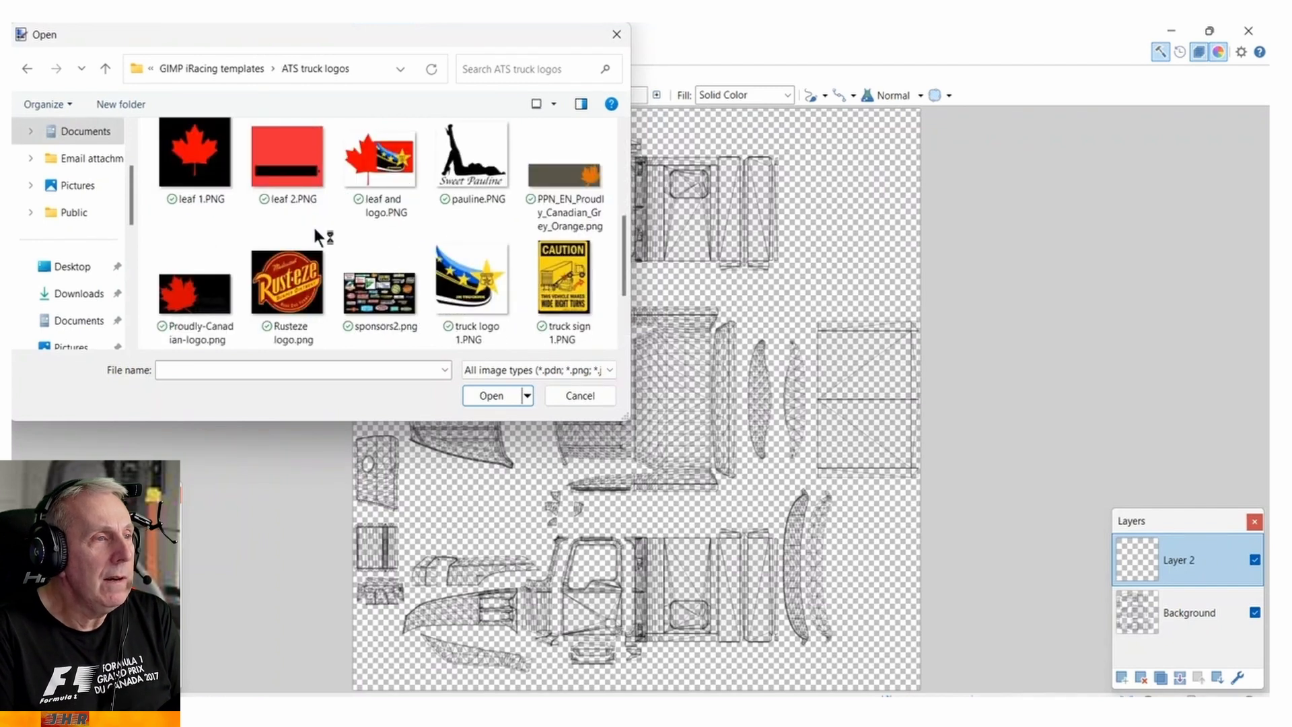
{"action": "scroll", "coordinate": [315, 230], "scroll_direction": "down", "scroll_amount": 2}
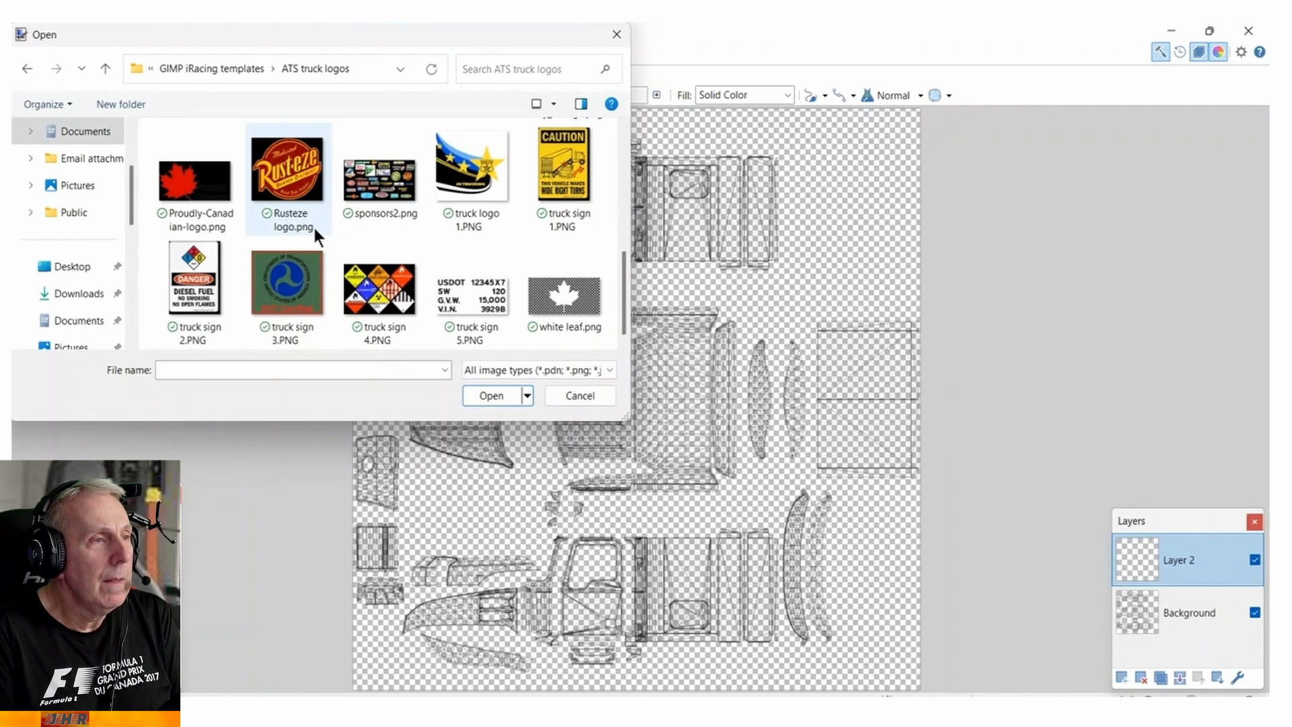
{"action": "scroll", "coordinate": [313, 225], "scroll_direction": "up", "scroll_amount": 5}
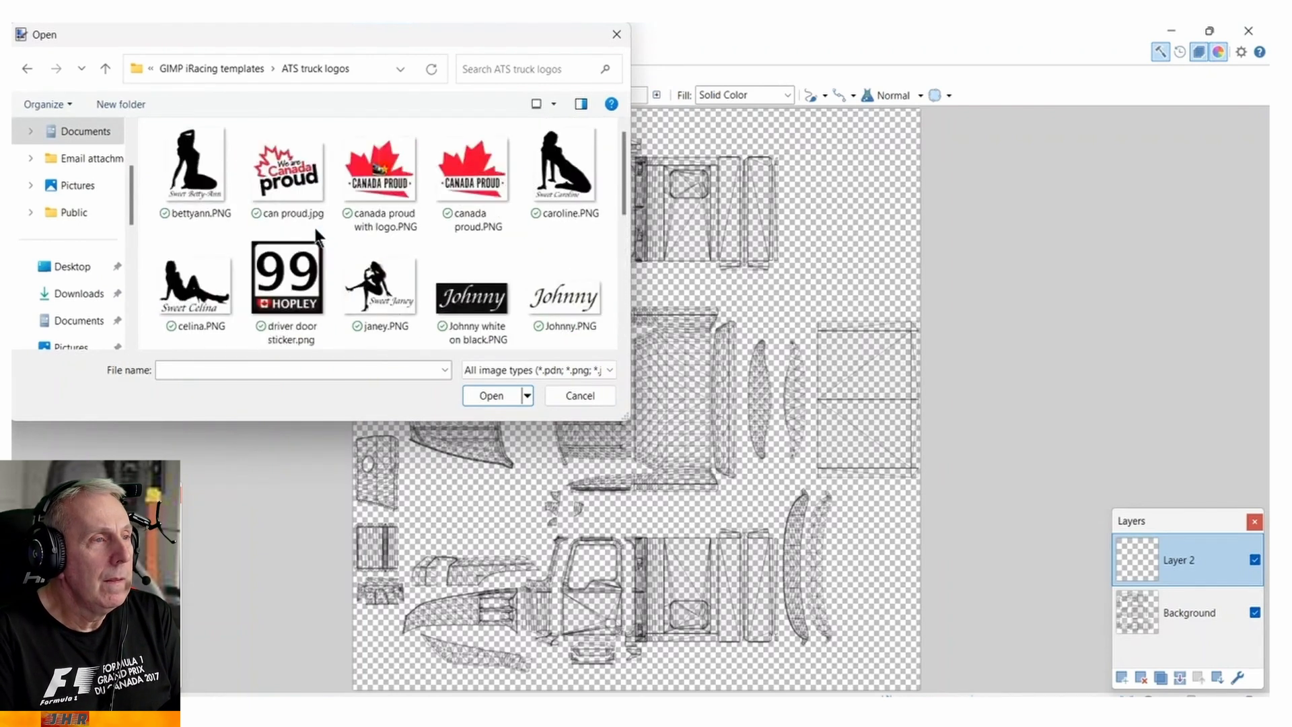
{"action": "double_click", "coordinate": [479, 163]}
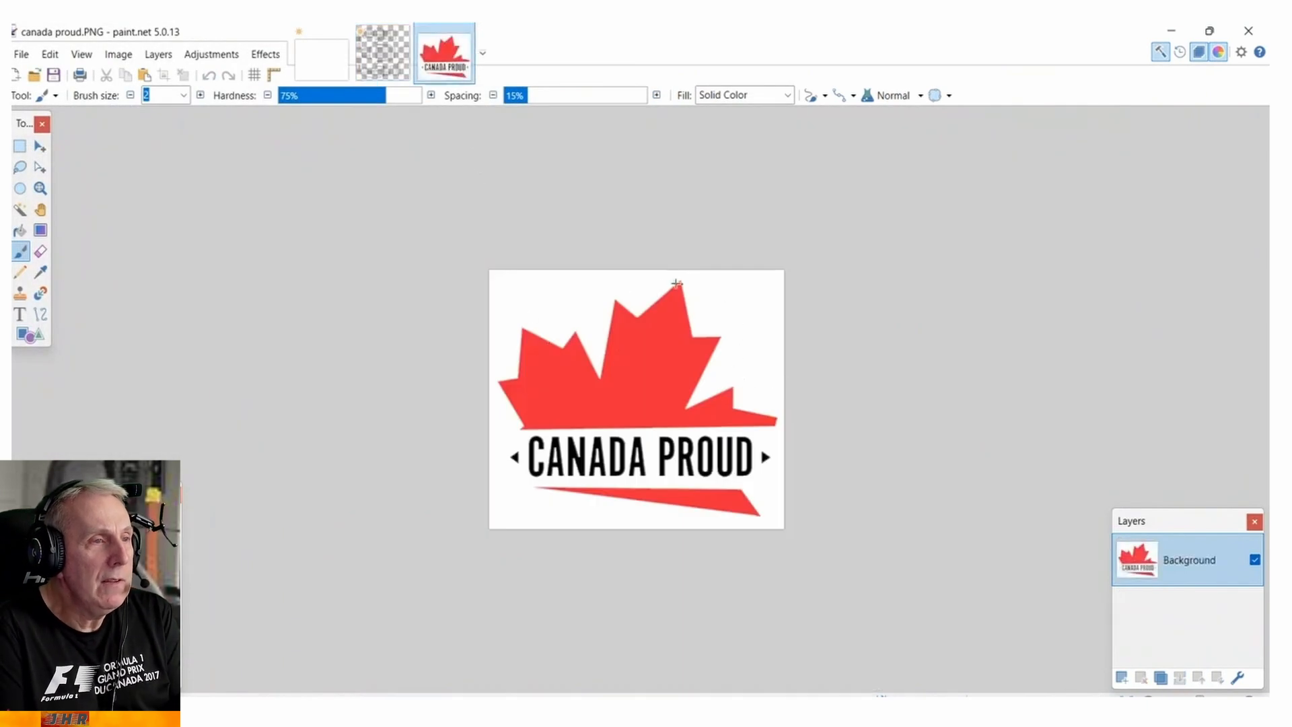
Erase the white area around the Canada Proud logo with the Magic Wand and copy the logo.
{"action": "left_click", "coordinate": [19, 214]}
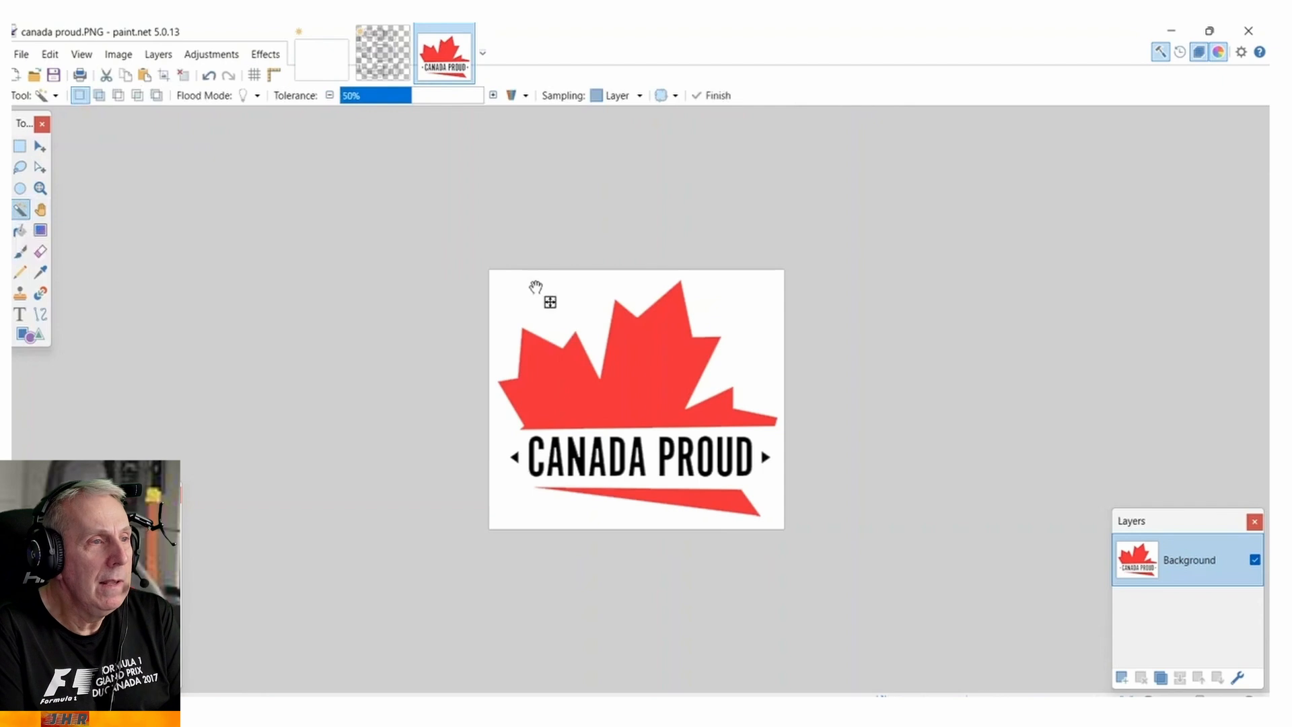
{"action": "left_click", "coordinate": [539, 288]}
{"action": "key", "text": "Delete"}
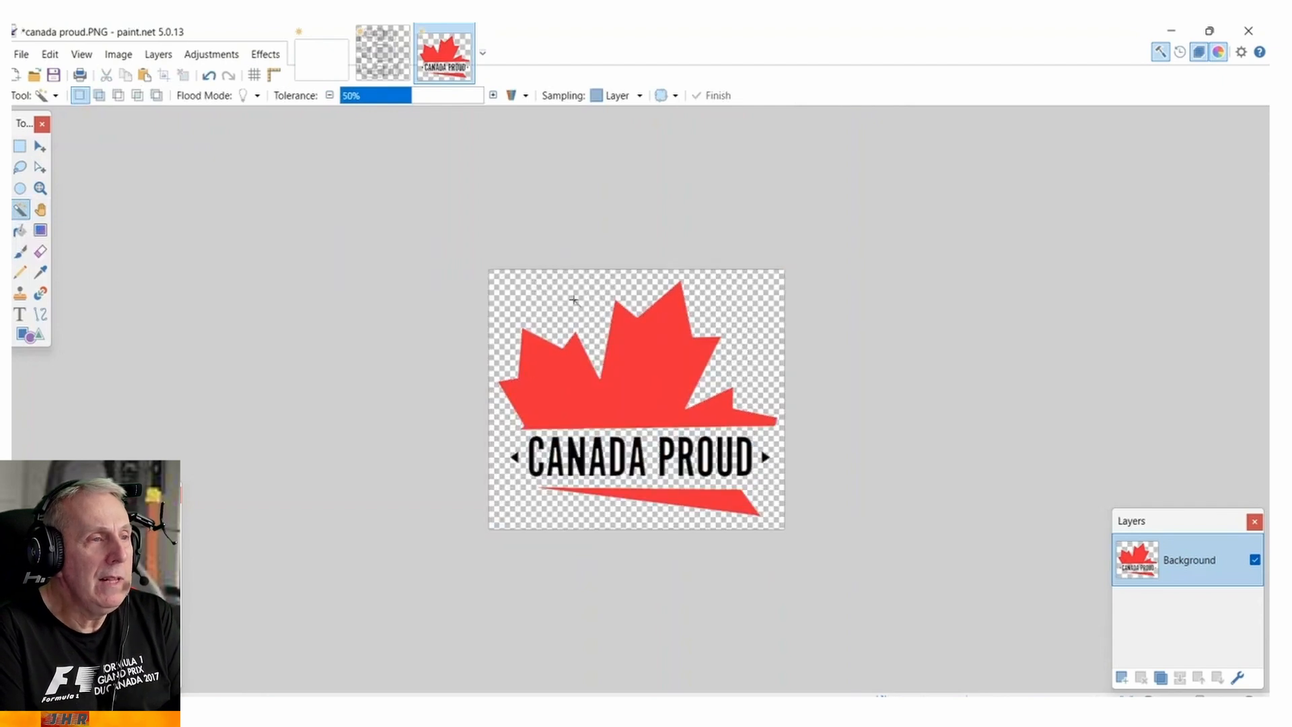
{"action": "left_click", "coordinate": [48, 60]}
{"action": "left_click", "coordinate": [85, 139]}
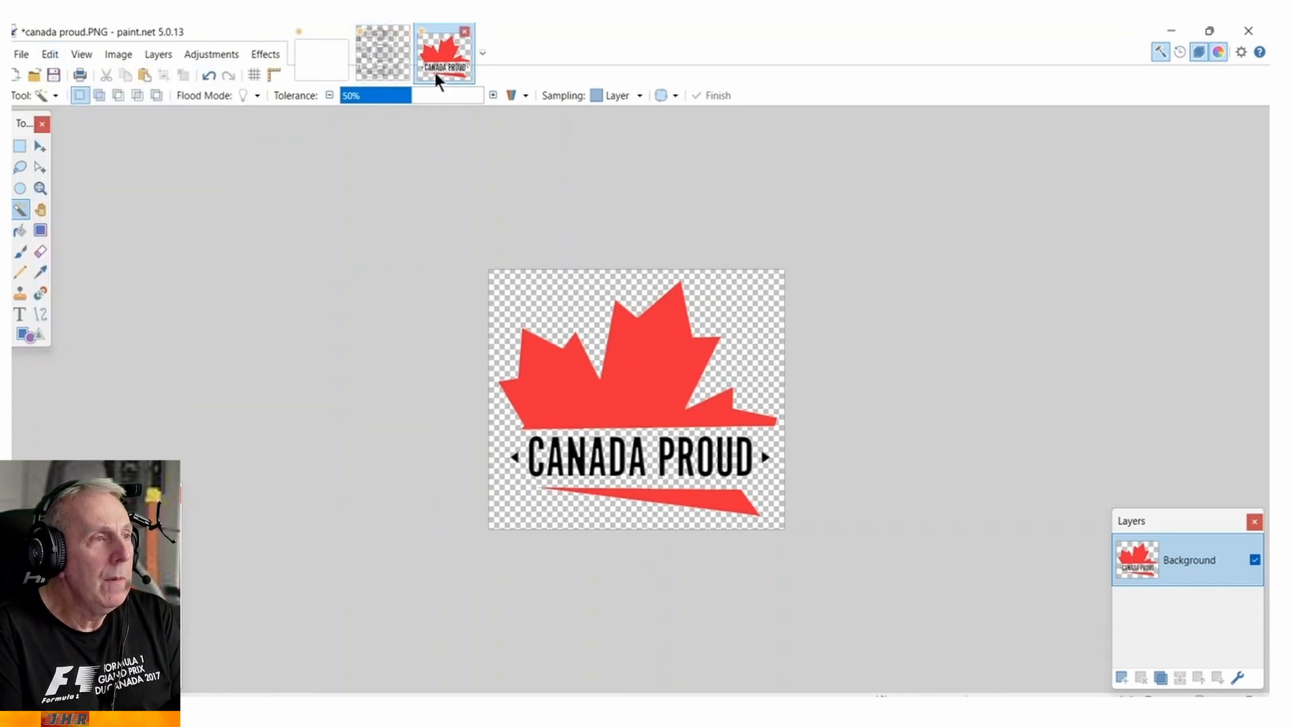
Paste the logo onto Layer 2 of the Cabin B template and move it over the lower cab side's door.
{"action": "left_click", "coordinate": [386, 58]}
{"action": "key", "text": "ctrl+shift+n"}
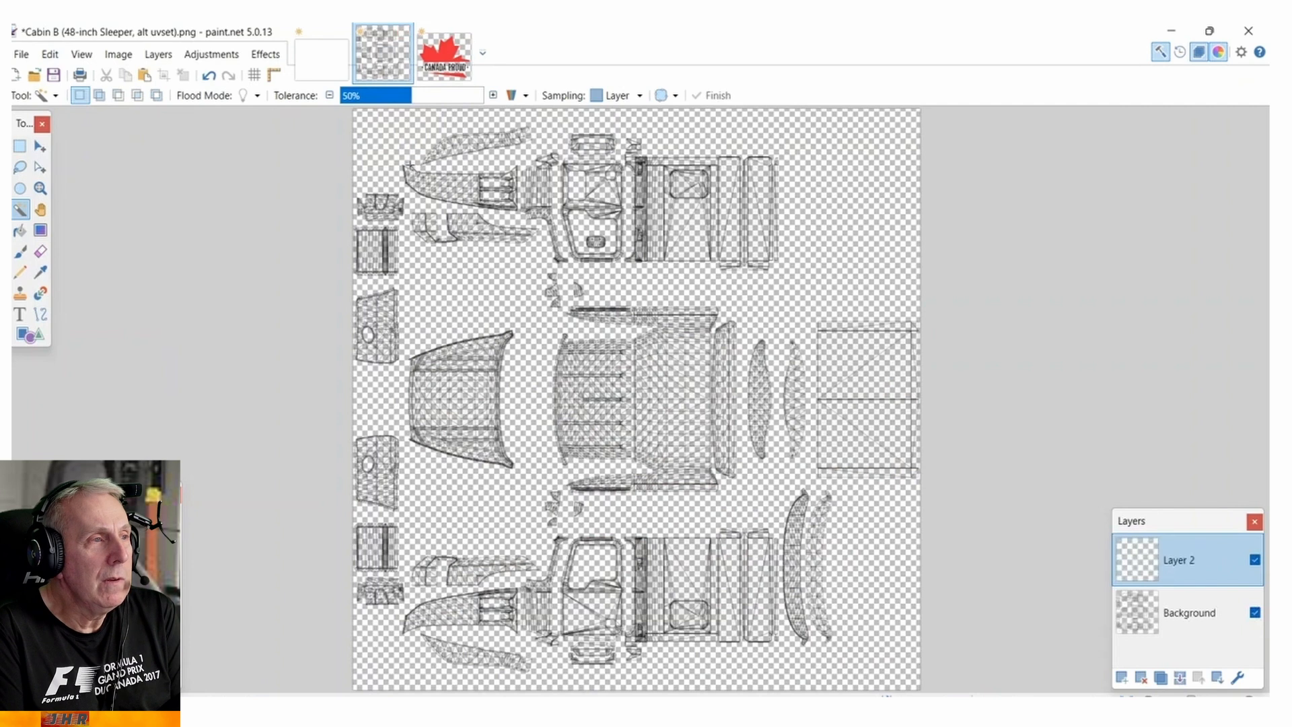
{"action": "left_click", "coordinate": [51, 58]}
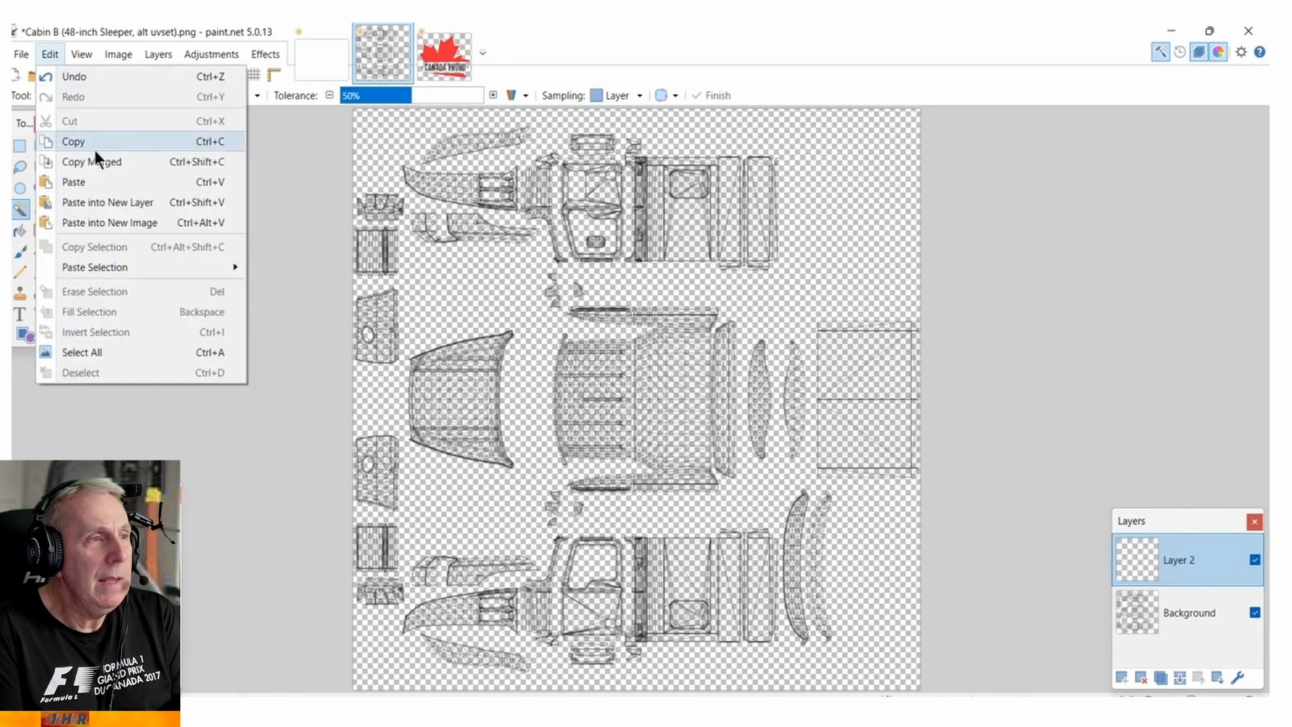
{"action": "left_click", "coordinate": [96, 177]}
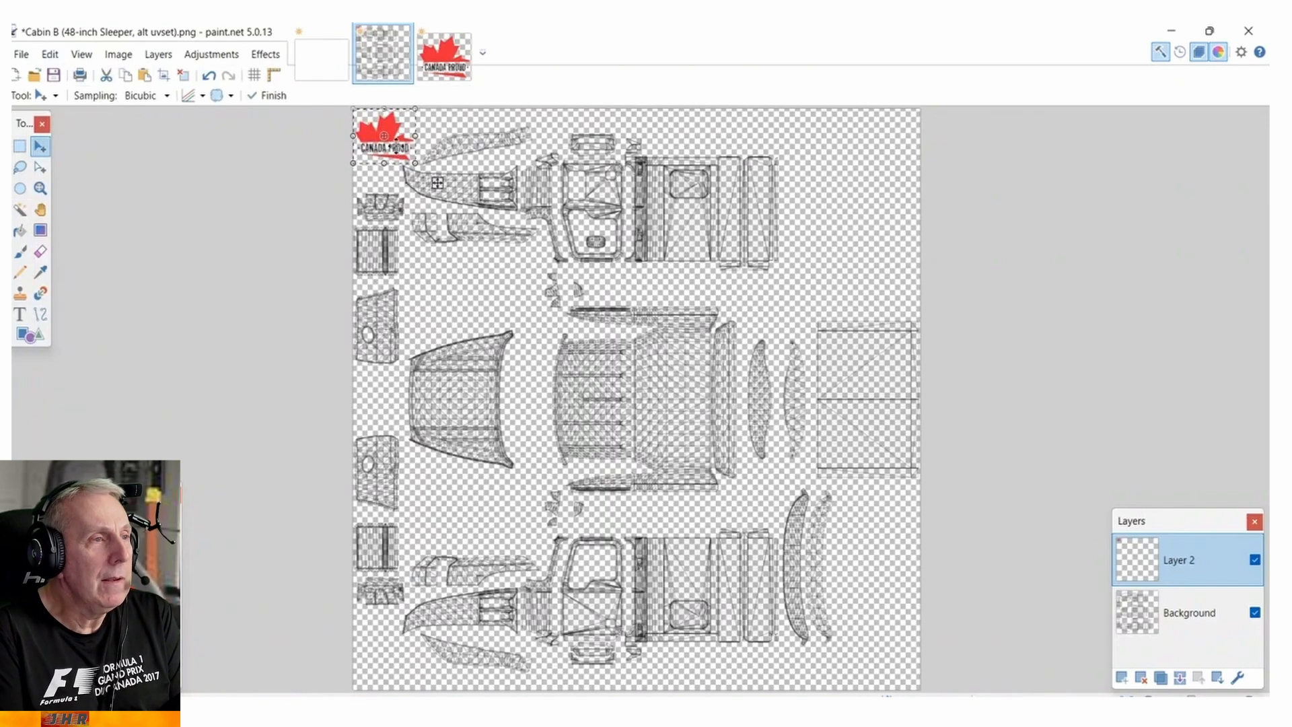
{"action": "left_click_drag", "start_coordinate": [438, 183], "coordinate": [645, 654]}
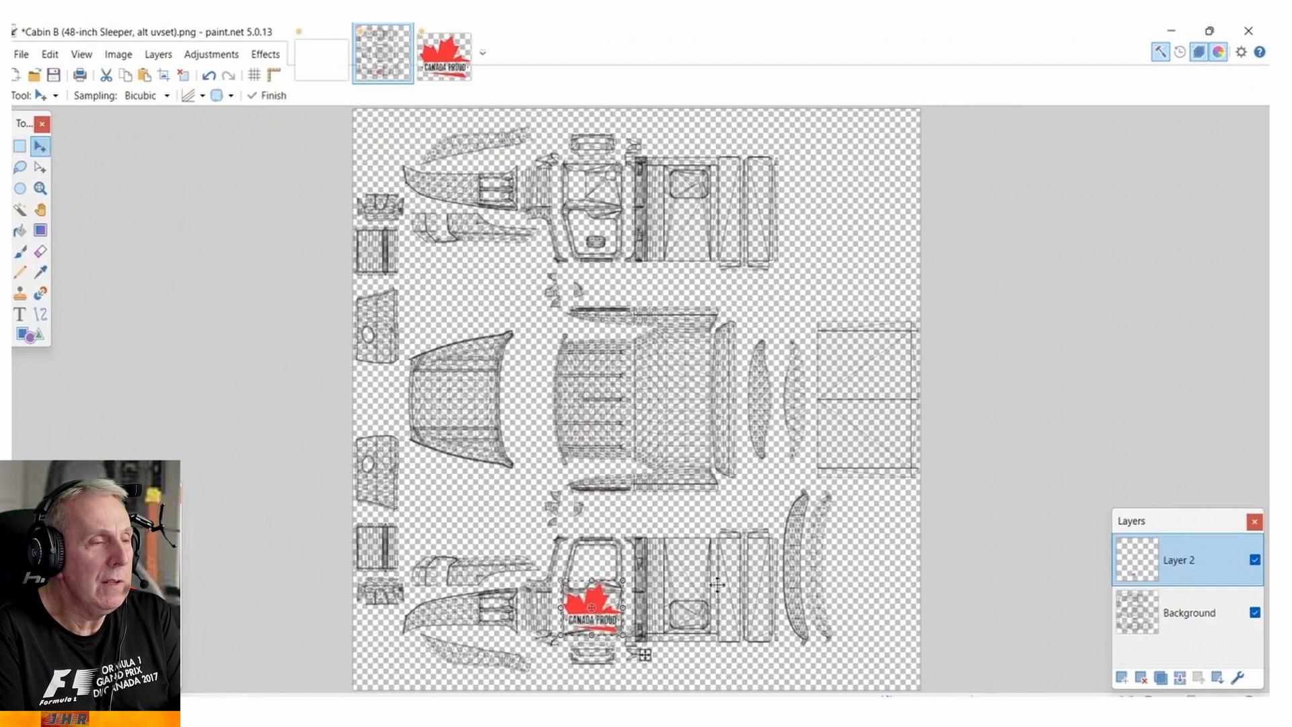
Shrink the logo to about two thirds of its size, position it on the door panel below the window, and deselect it.
{"action": "scroll", "coordinate": [684, 532], "scroll_direction": "down", "scroll_amount": 3}
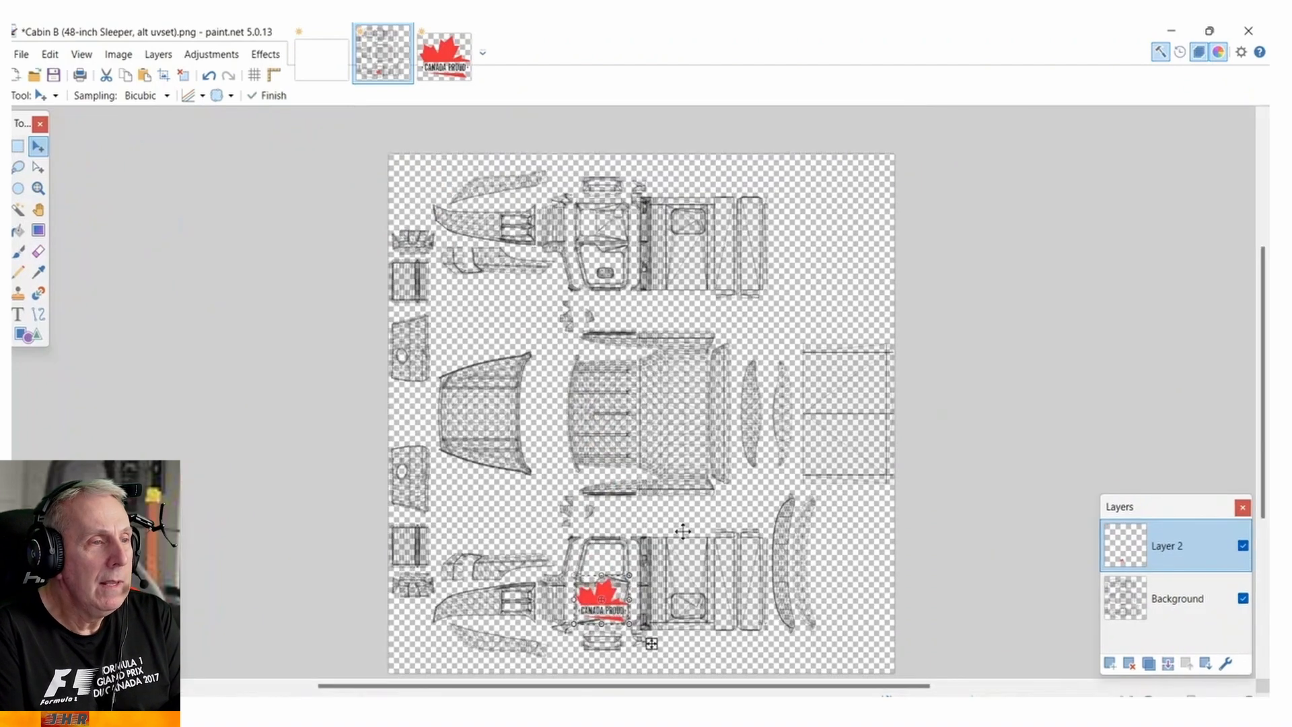
{"action": "scroll", "coordinate": [683, 532], "scroll_direction": "up", "scroll_amount": 4}
{"action": "scroll", "coordinate": [683, 532], "scroll_direction": "up", "scroll_amount": 3}
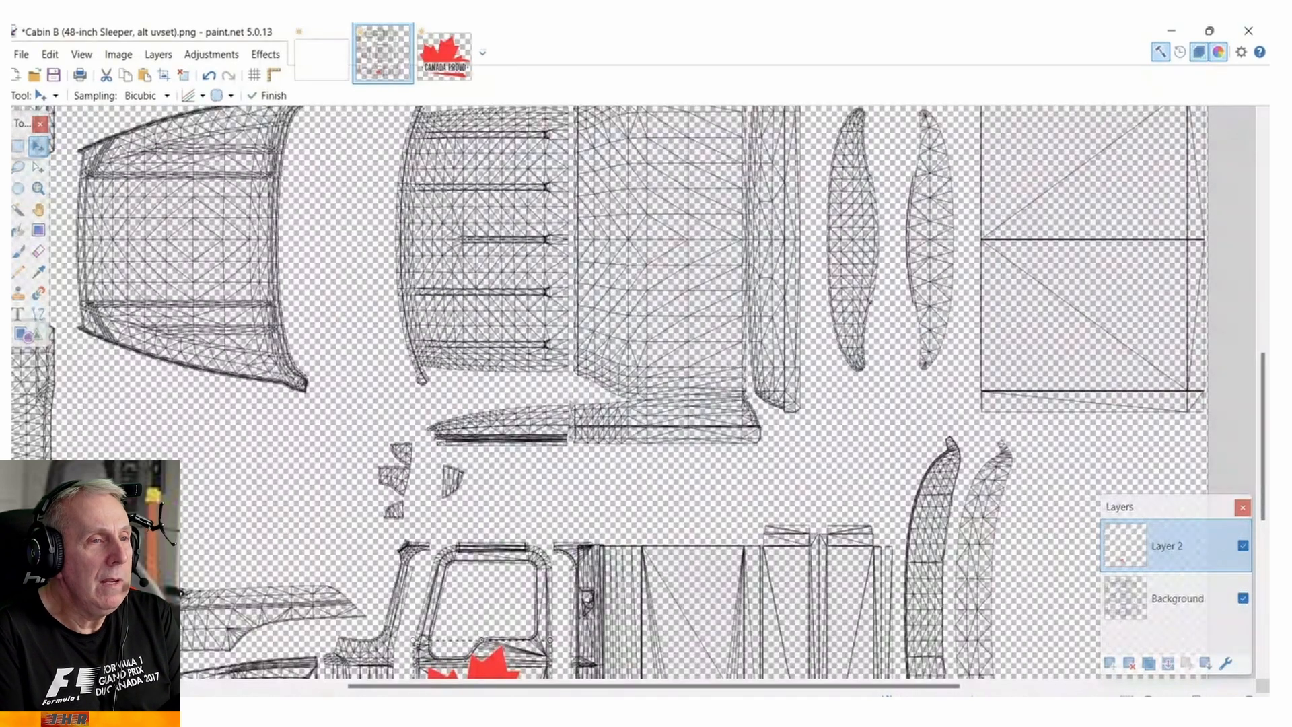
{"action": "left_click_drag", "start_coordinate": [1265, 448], "coordinate": [1268, 573]}
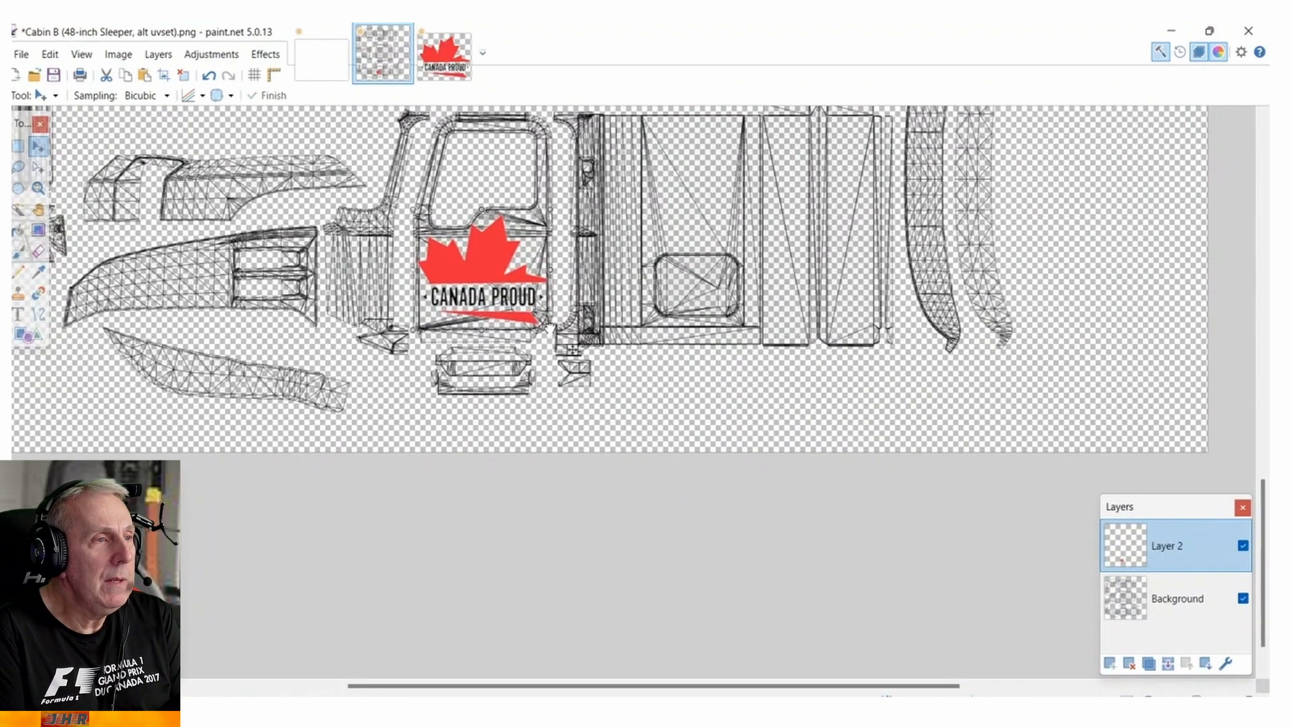
{"action": "left_click_drag", "start_coordinate": [546, 330], "coordinate": [501, 298]}
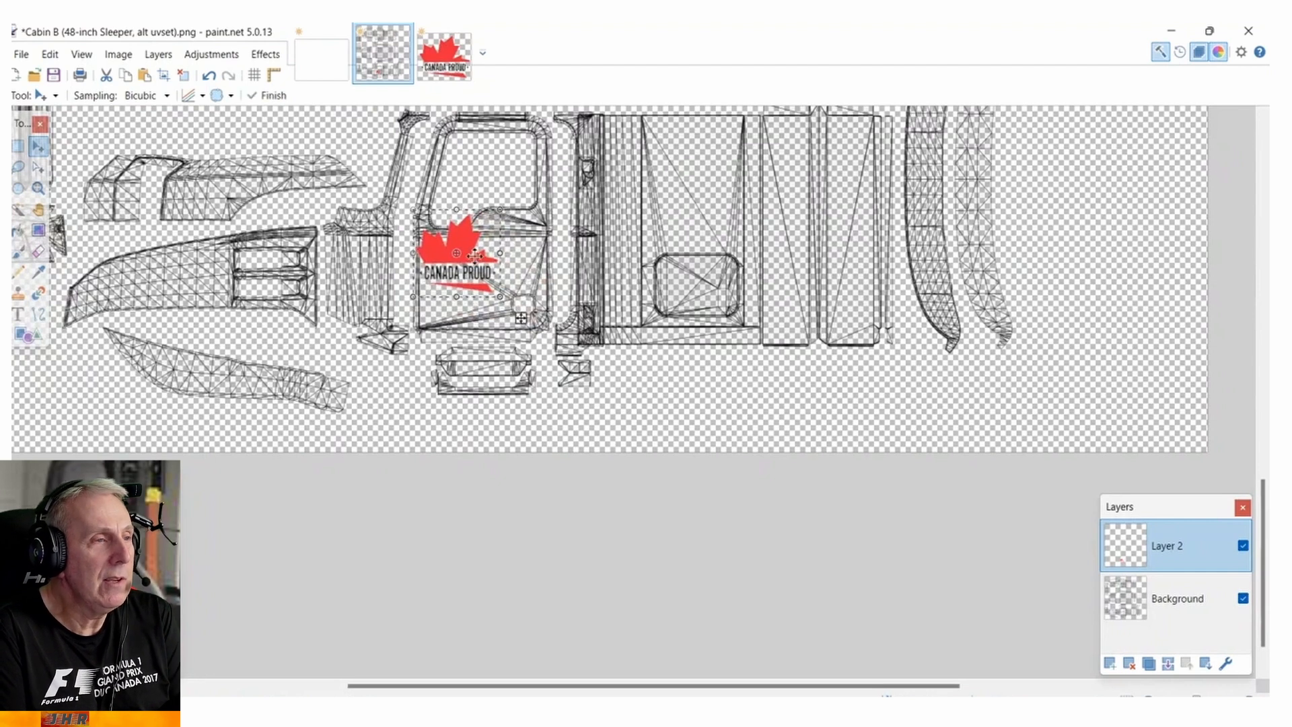
{"action": "left_click_drag", "start_coordinate": [482, 277], "coordinate": [482, 281]}
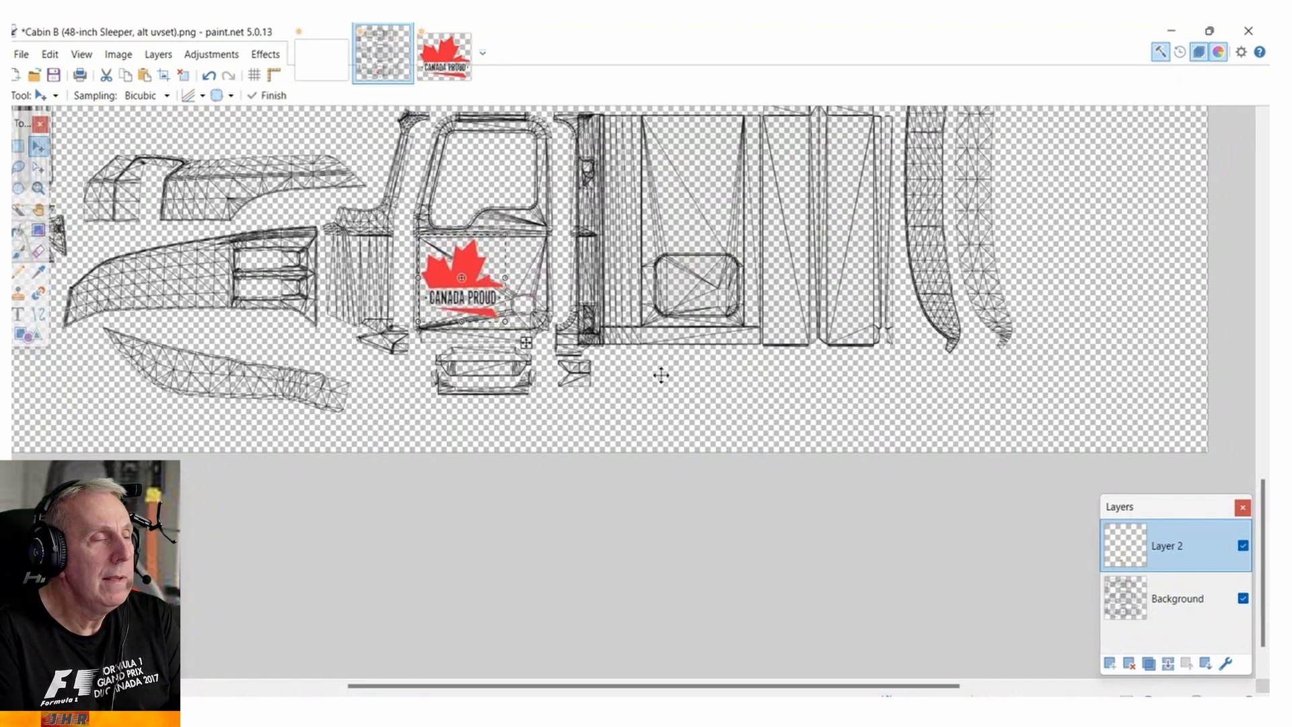
{"action": "left_click", "coordinate": [52, 50]}
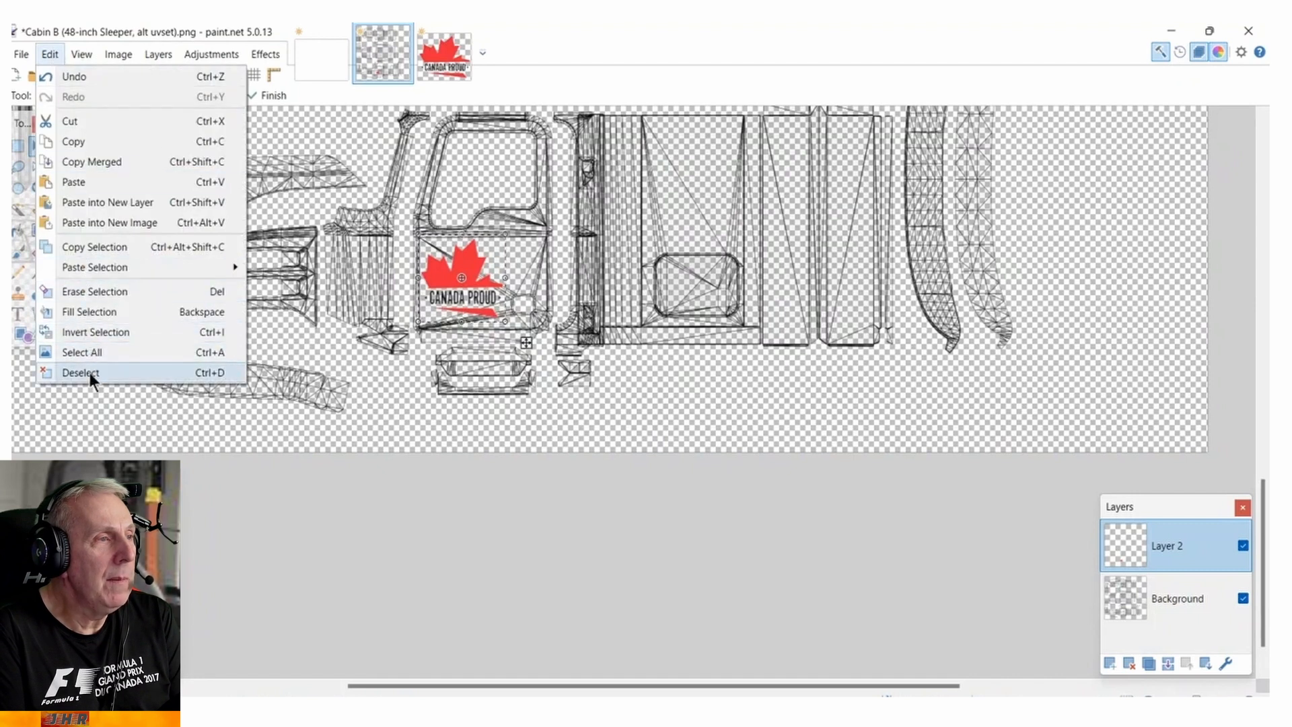
{"action": "left_click", "coordinate": [88, 373]}
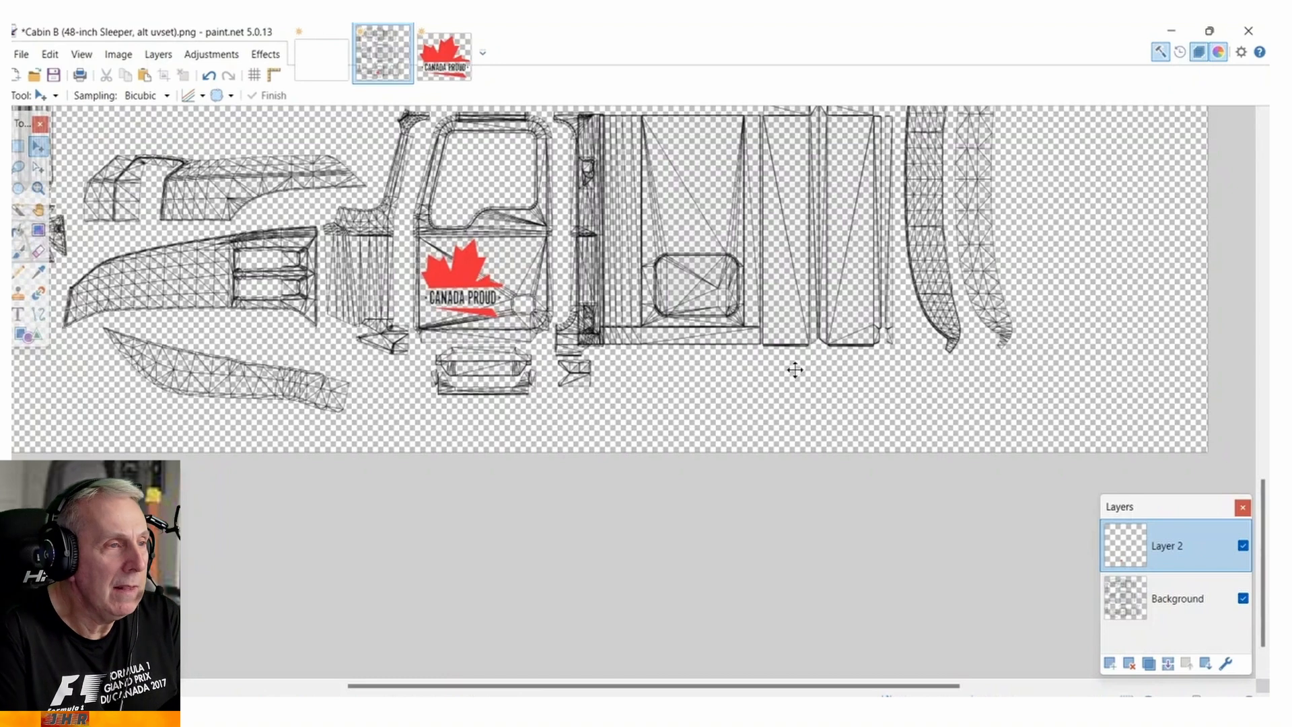
Add another new layer above Layer 2 in the Cabin B template.
{"action": "scroll", "coordinate": [795, 369], "scroll_direction": "up", "scroll_amount": 1}
{"action": "scroll", "coordinate": [794, 370], "scroll_direction": "down", "scroll_amount": 3}
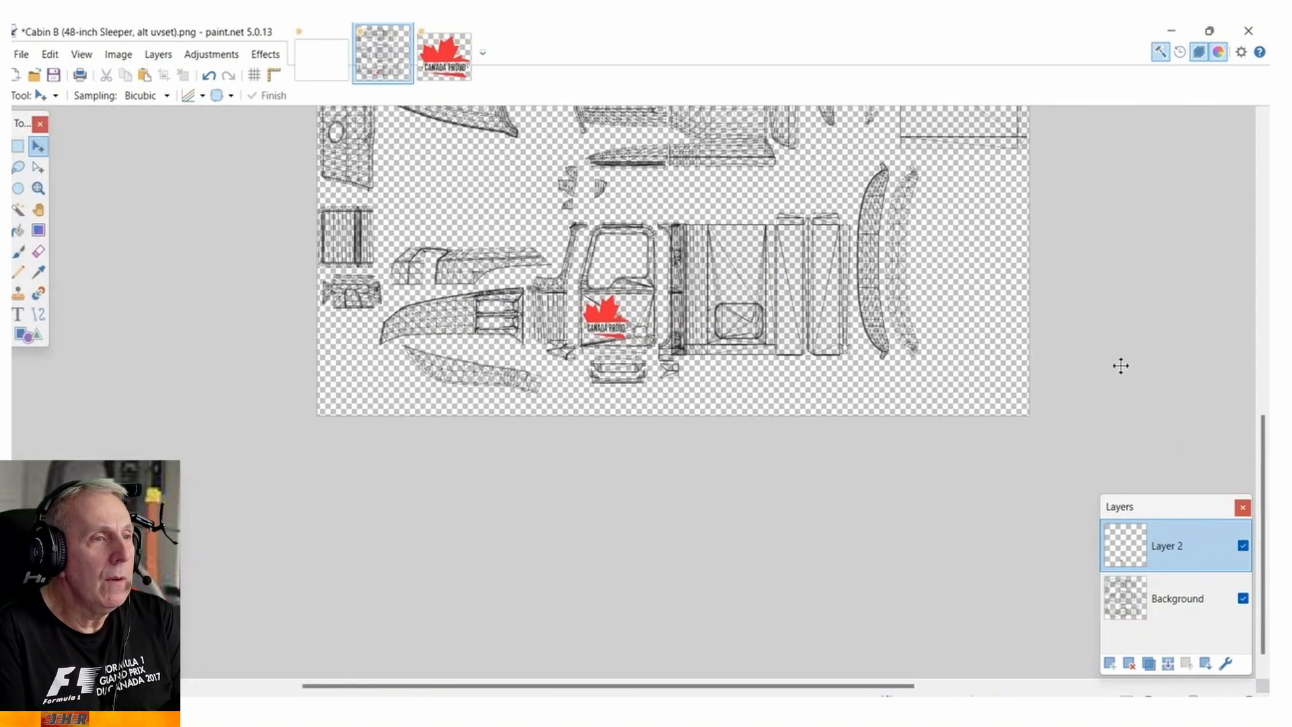
{"action": "left_click_drag", "start_coordinate": [1262, 498], "coordinate": [1244, 354]}
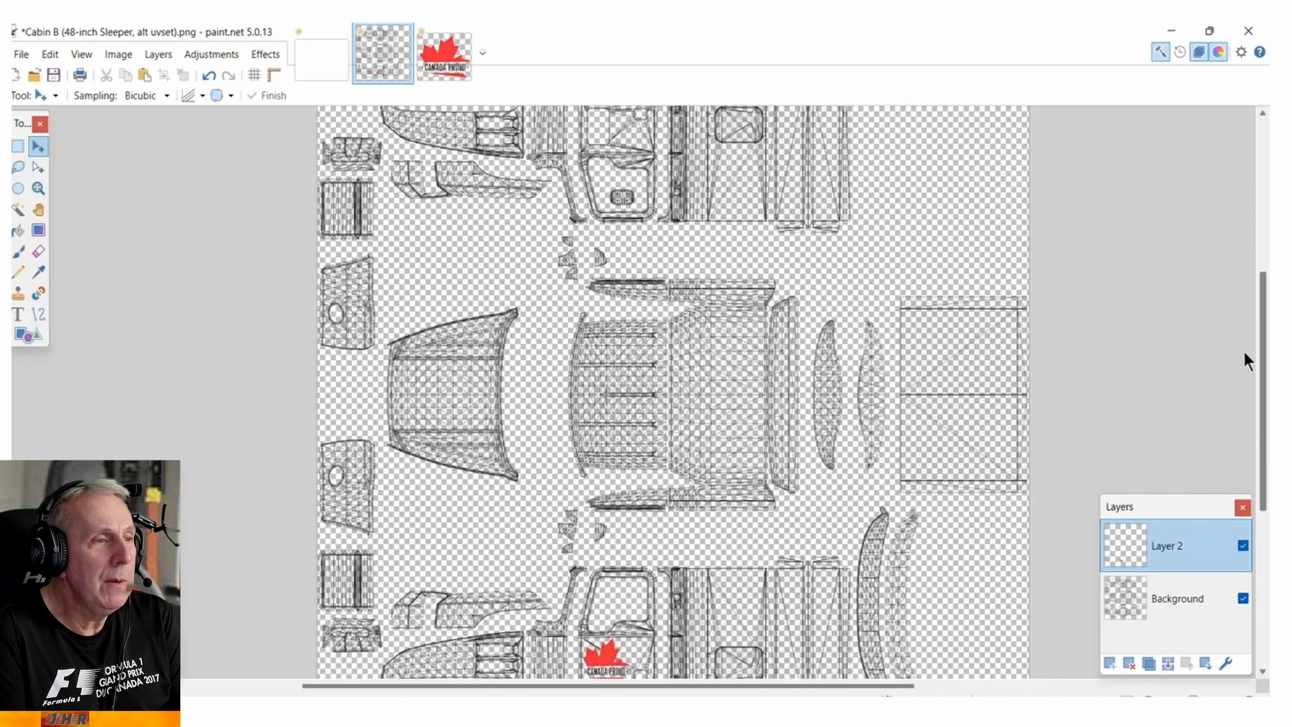
{"action": "left_click", "coordinate": [1109, 667]}
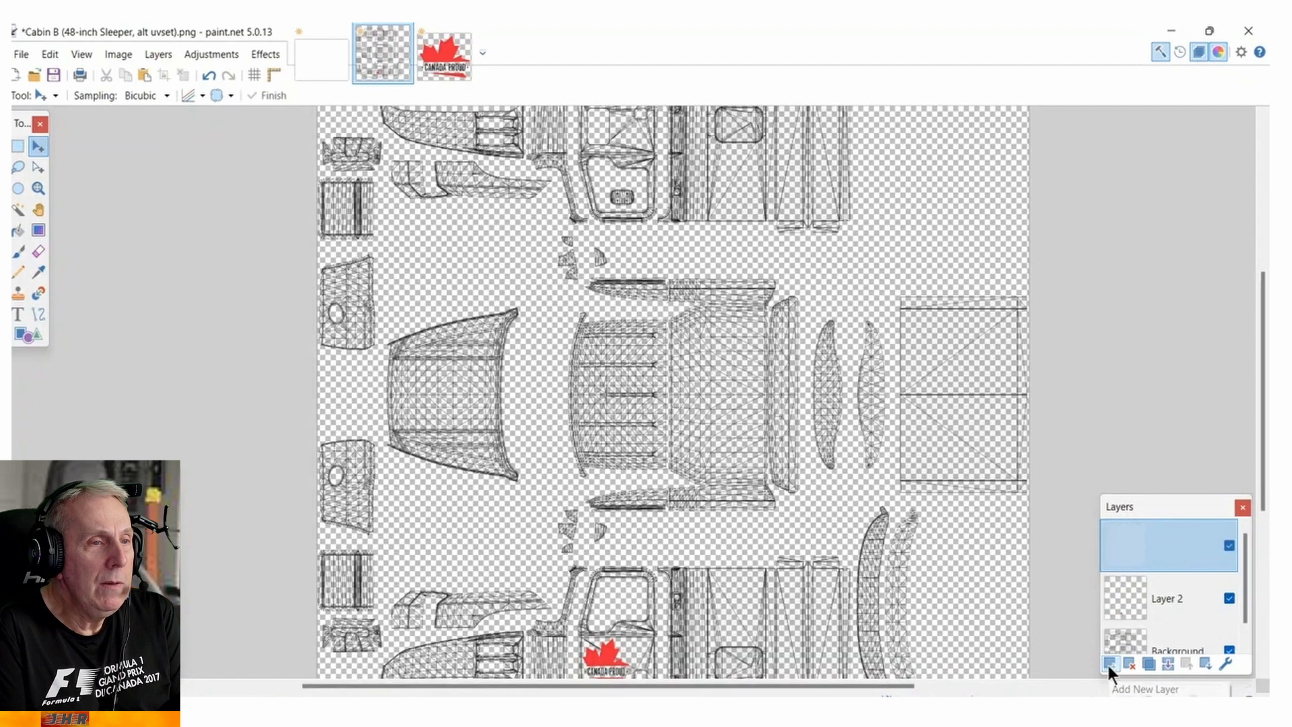
Open canada proud.PNG again from the ATS truck logos folder as a separate image.
{"action": "left_click", "coordinate": [21, 55]}
{"action": "left_click", "coordinate": [44, 91]}
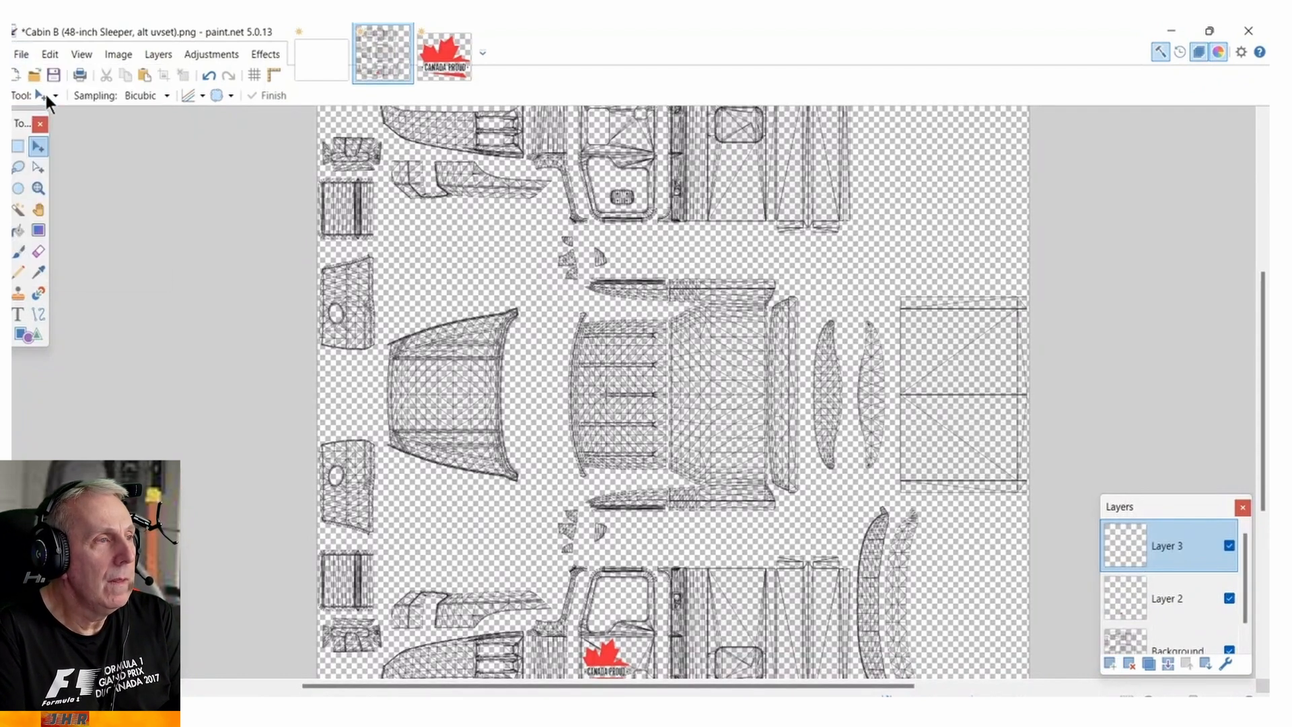
{"action": "left_click", "coordinate": [462, 178]}
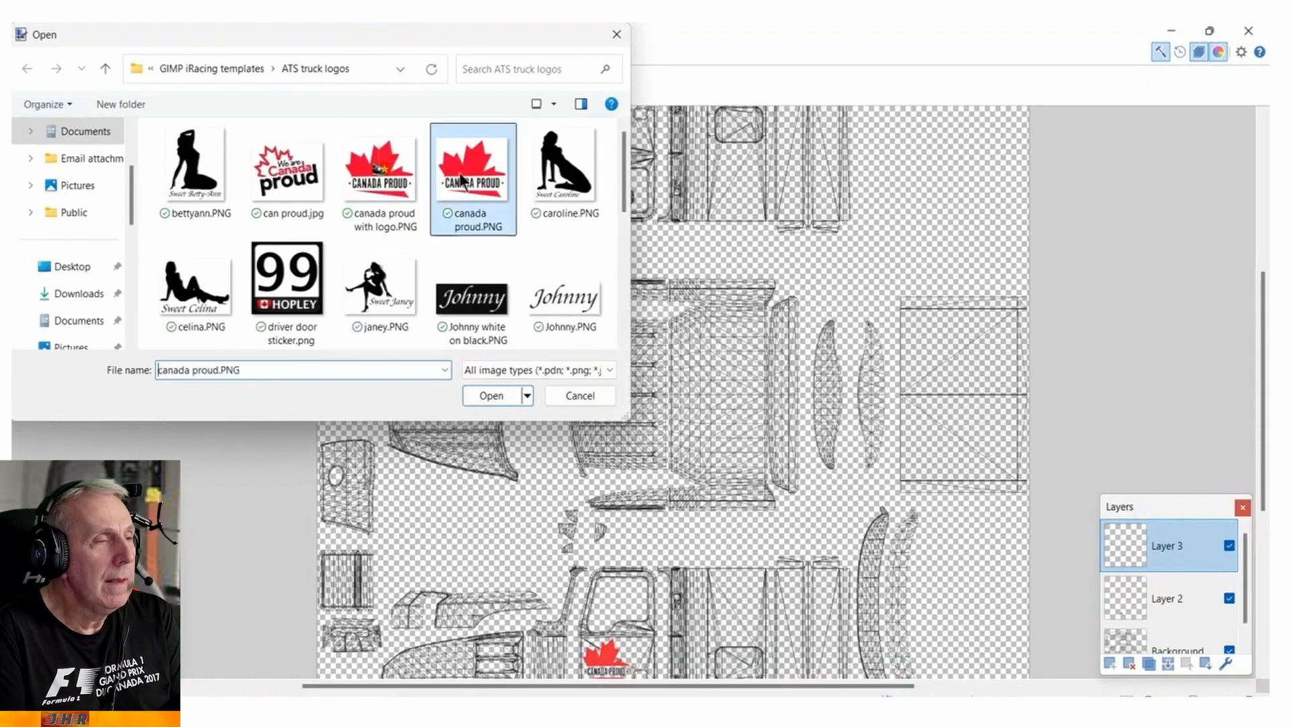
{"action": "double_click", "coordinate": [462, 179]}
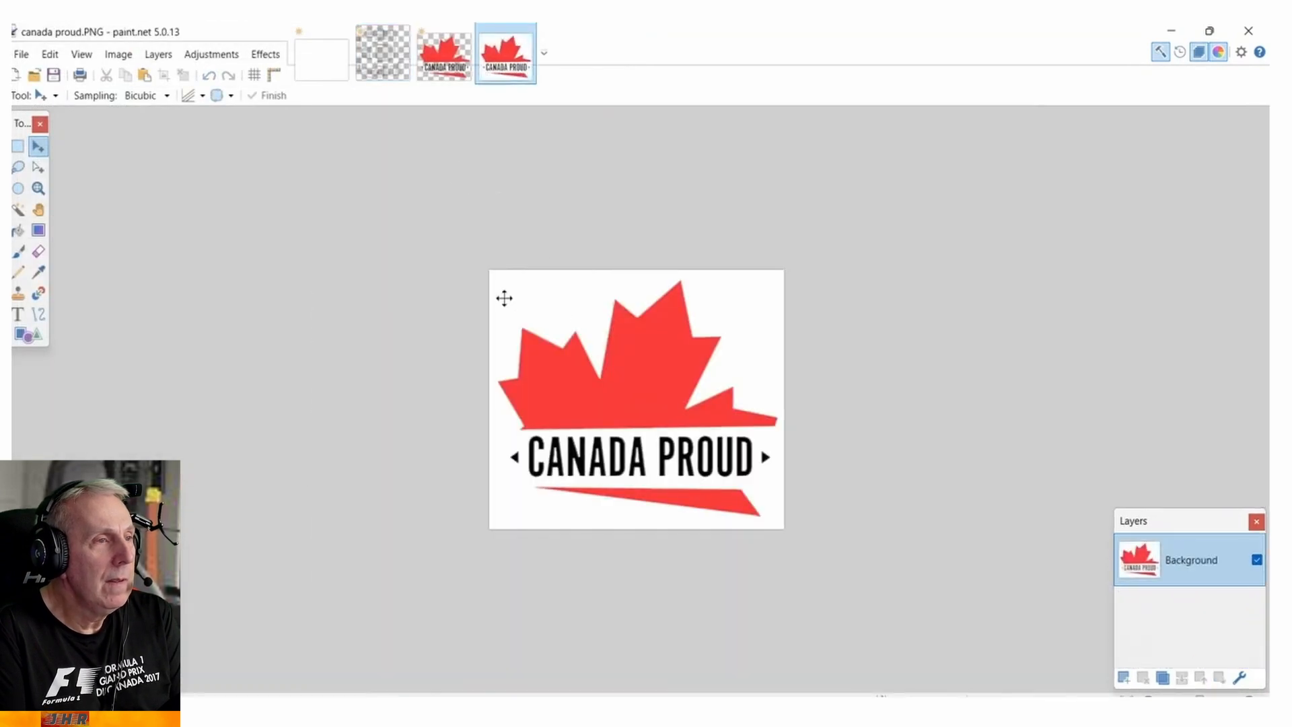
Erase the white background around the newly opened Canada Proud logo with the Magic Wand and copy the result.
{"action": "left_click", "coordinate": [18, 209]}
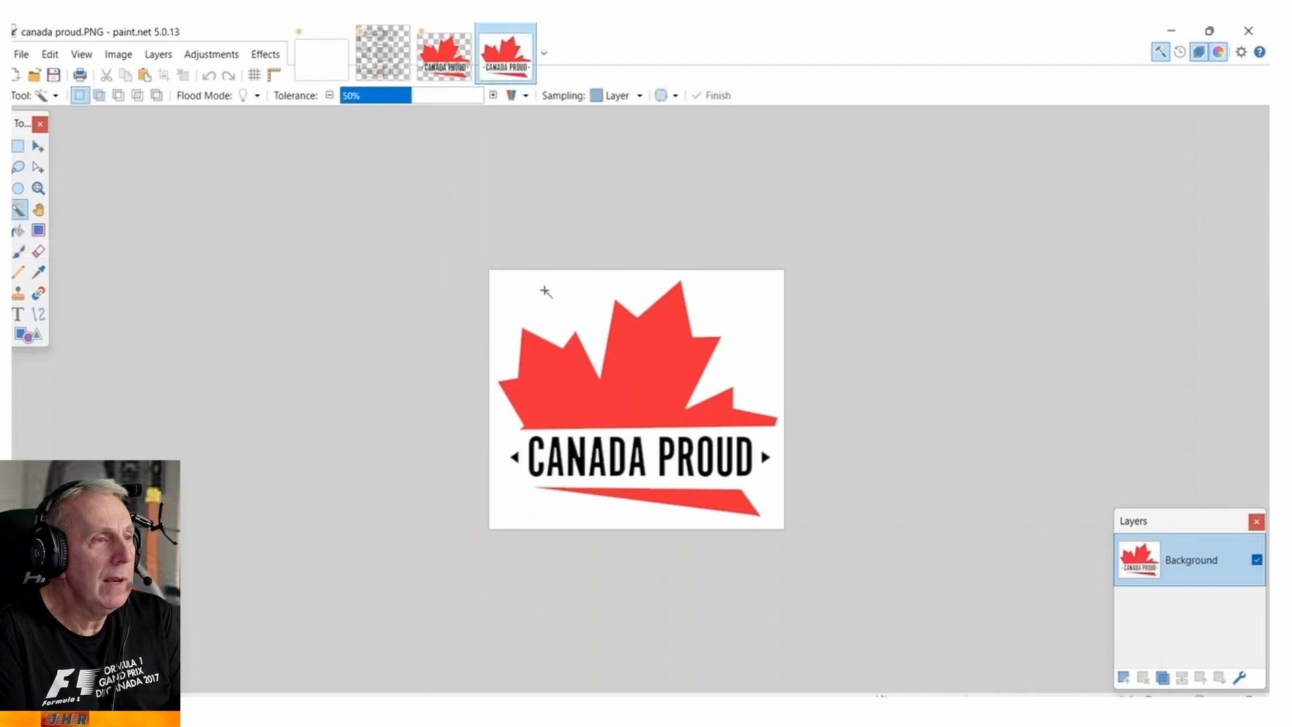
{"action": "left_click", "coordinate": [545, 291]}
{"action": "key", "text": "Delete"}
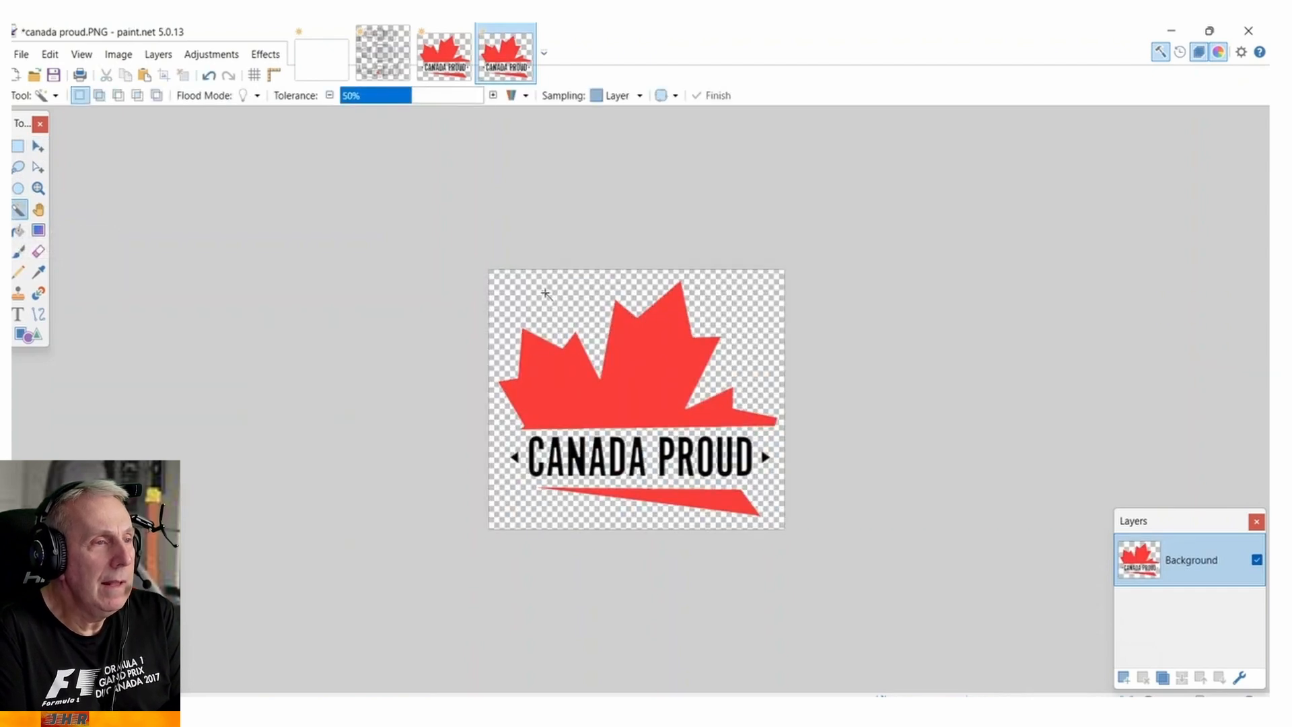
{"action": "left_click", "coordinate": [51, 55]}
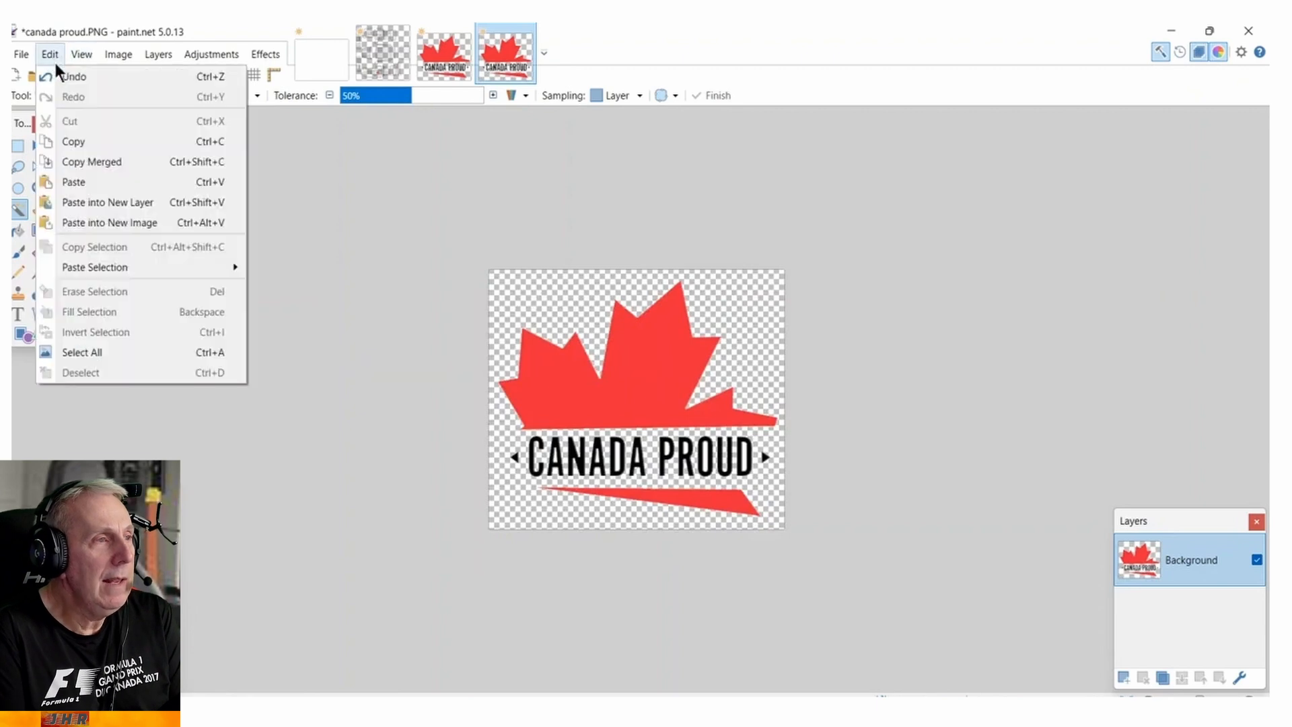
{"action": "left_click", "coordinate": [79, 143]}
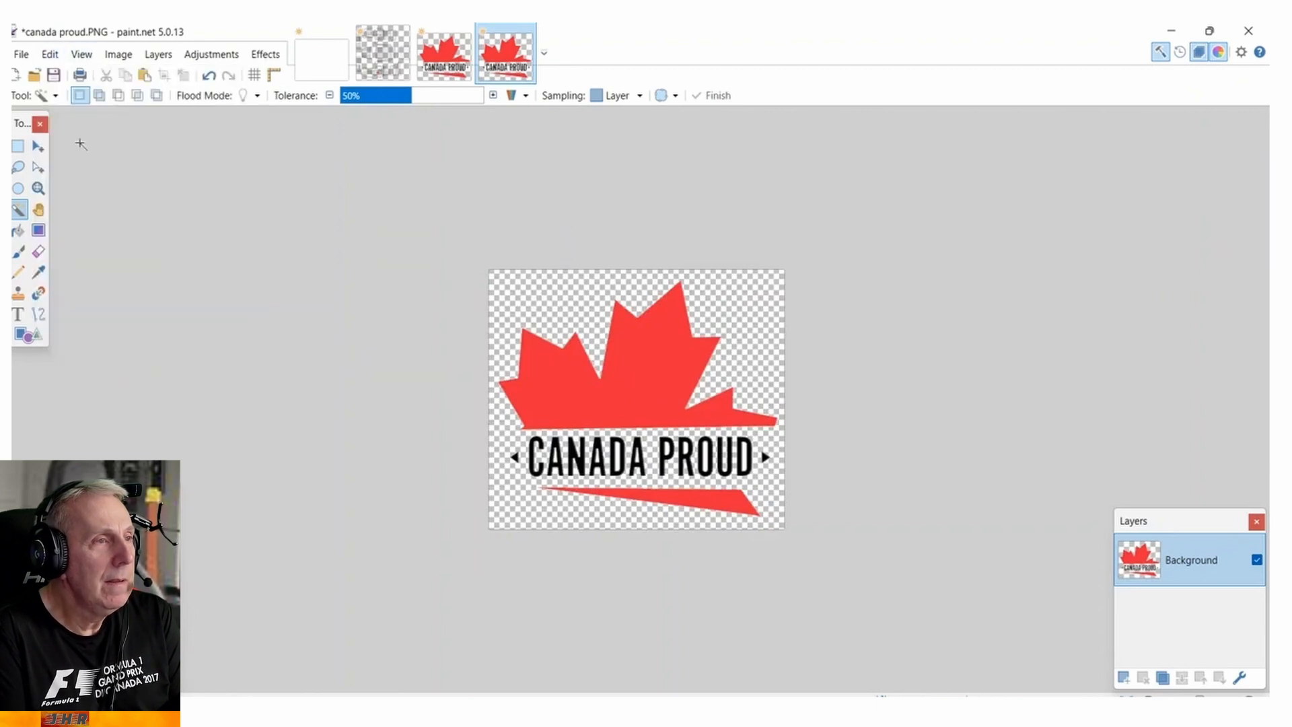
Paste the logo onto Layer 3 of the Cabin B template and move it over the upper cab side's door.
{"action": "left_click", "coordinate": [374, 49]}
{"action": "left_click", "coordinate": [40, 54]}
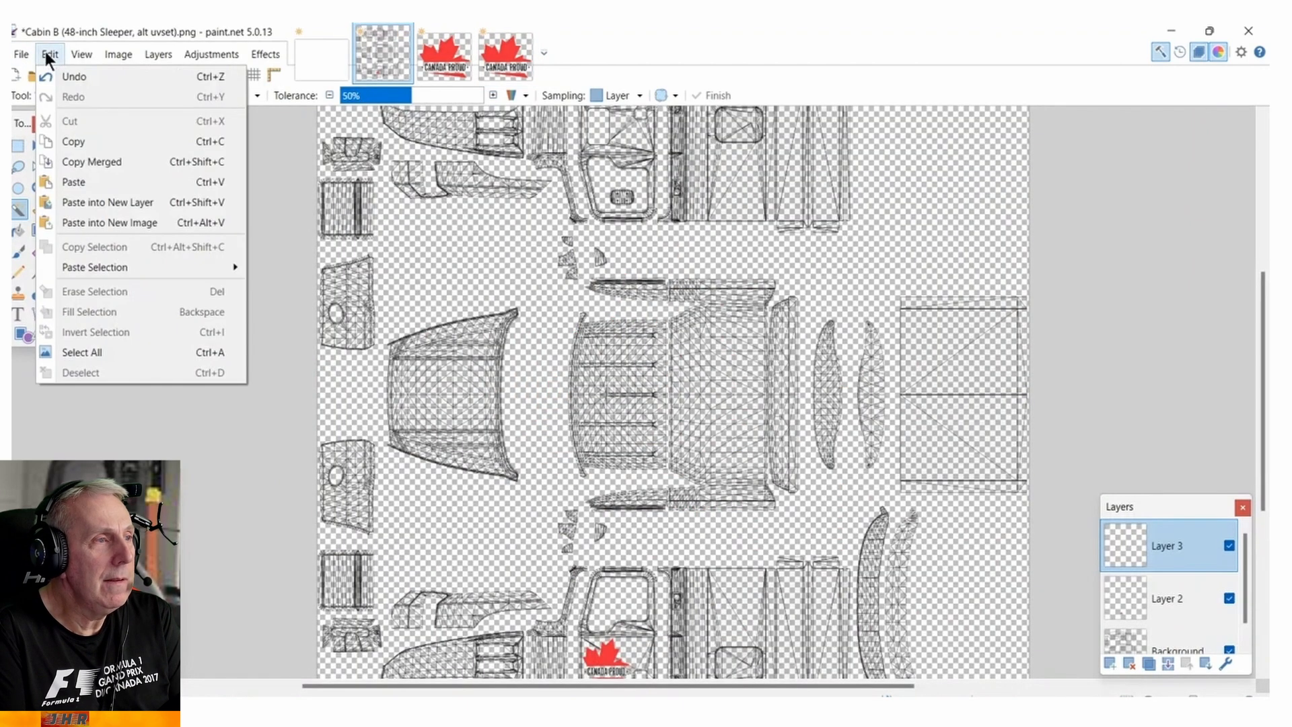
{"action": "left_click", "coordinate": [75, 180]}
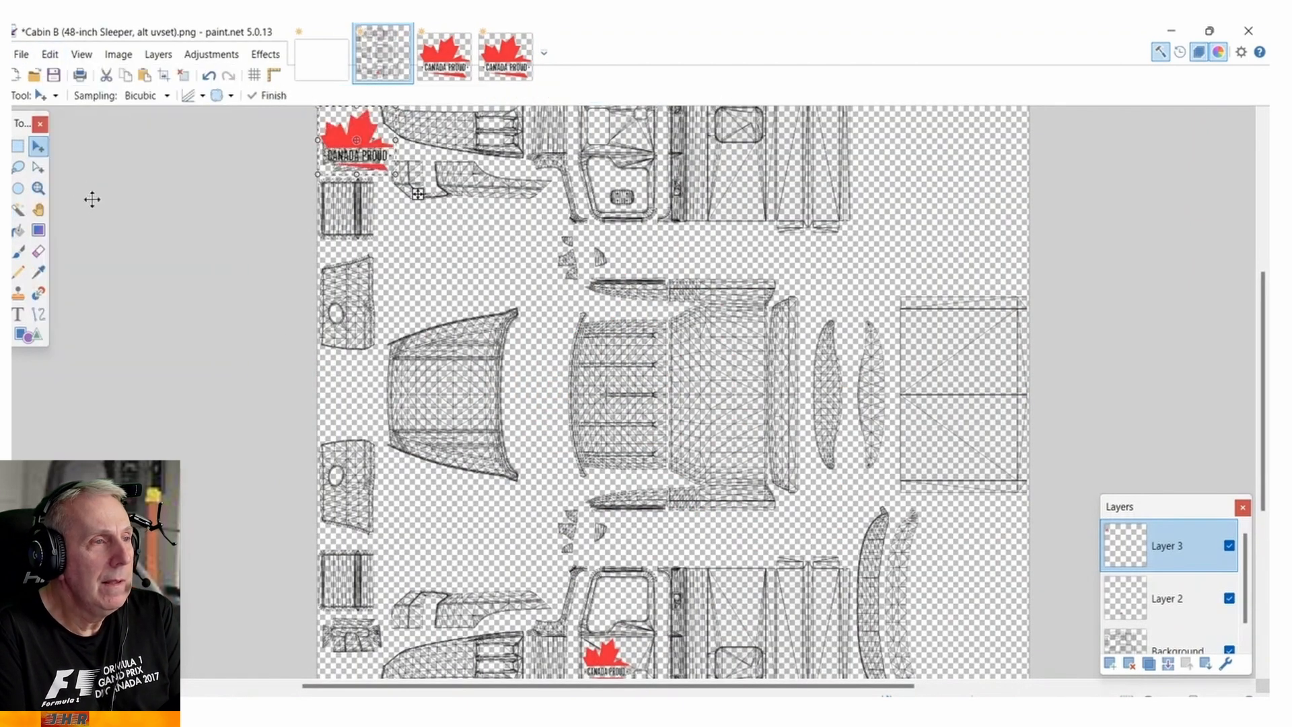
{"action": "scroll", "coordinate": [569, 354], "scroll_direction": "up", "scroll_amount": 5}
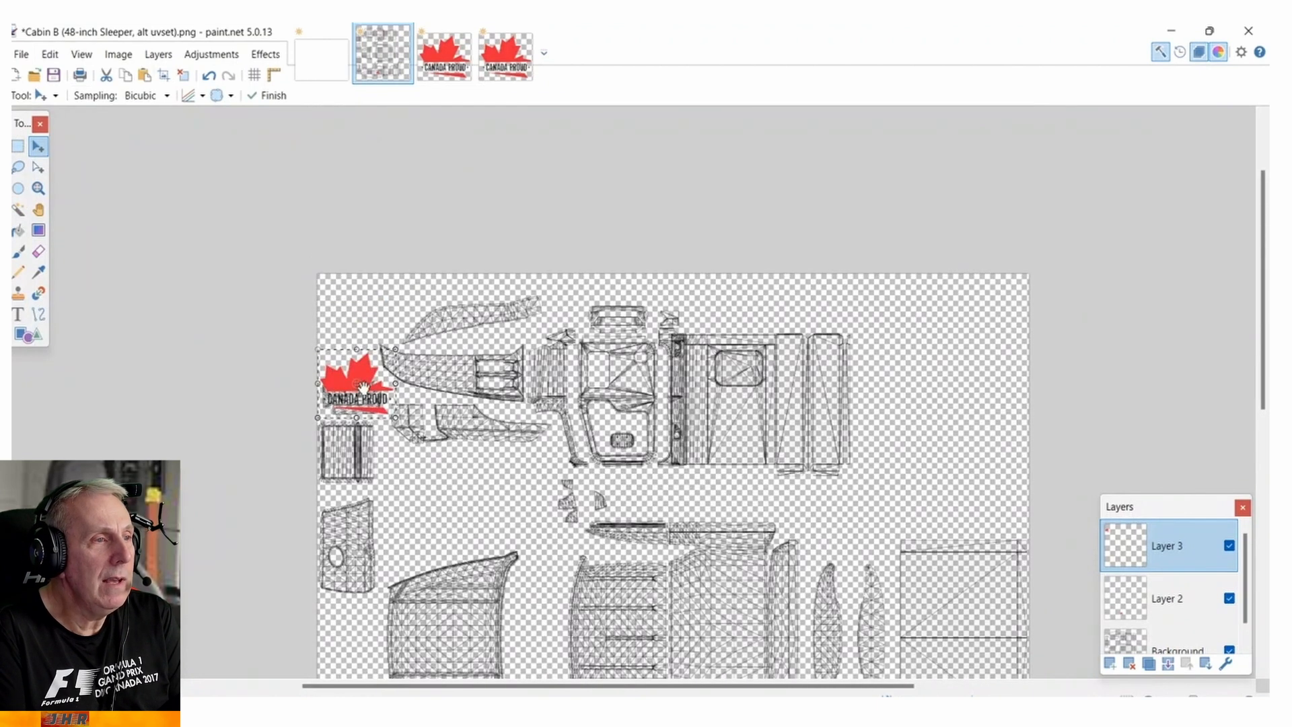
{"action": "left_click_drag", "start_coordinate": [393, 373], "coordinate": [570, 357]}
{"action": "left_click_drag", "start_coordinate": [601, 418], "coordinate": [667, 428]}
{"action": "left_click_drag", "start_coordinate": [618, 367], "coordinate": [618, 367]}
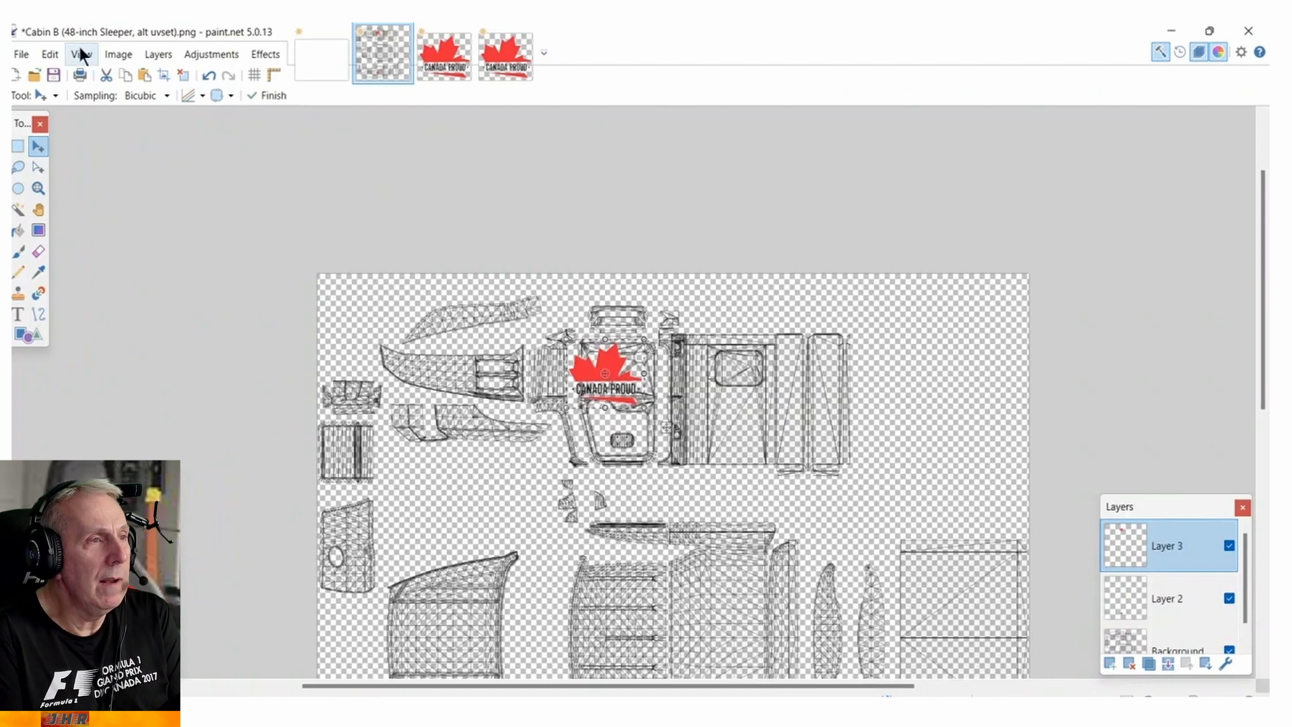
Rotate Layer 3 by 180° so the Canada Proud logo is upside down.
{"action": "left_click", "coordinate": [117, 56]}
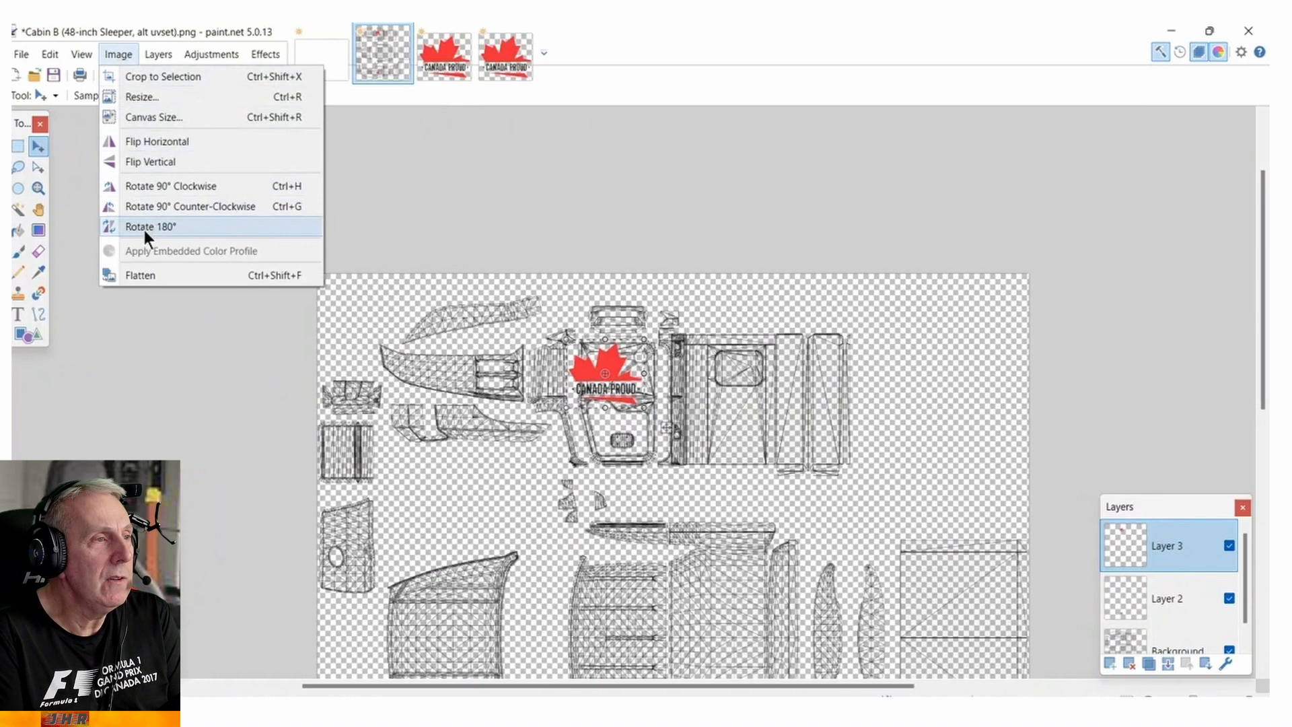
{"action": "left_click", "coordinate": [155, 55]}
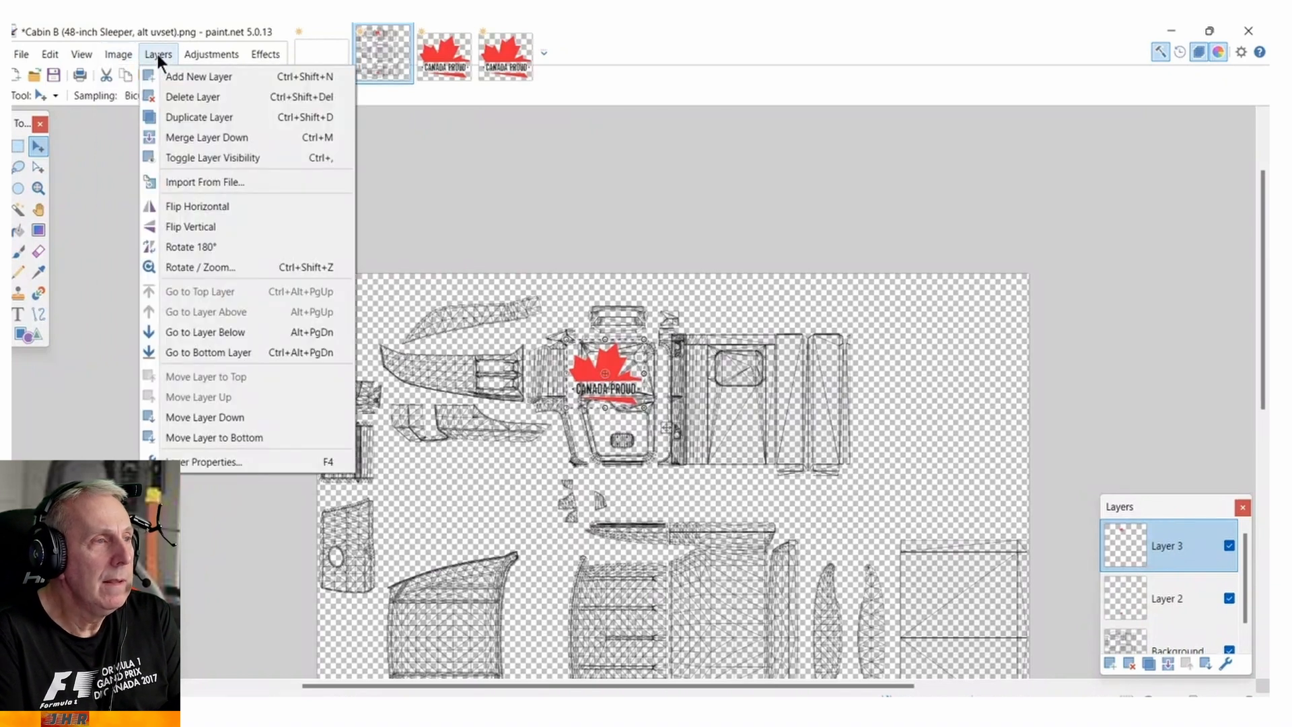
{"action": "left_click", "coordinate": [156, 54]}
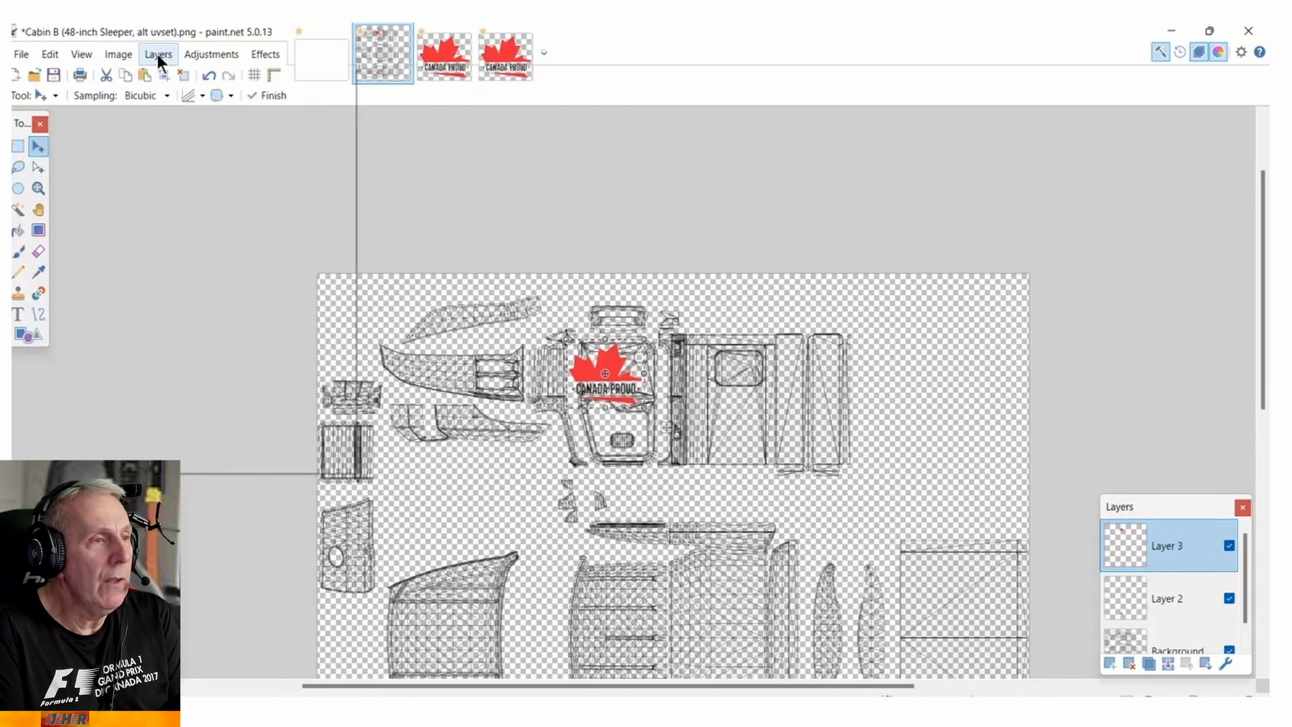
{"action": "left_click", "coordinate": [156, 54]}
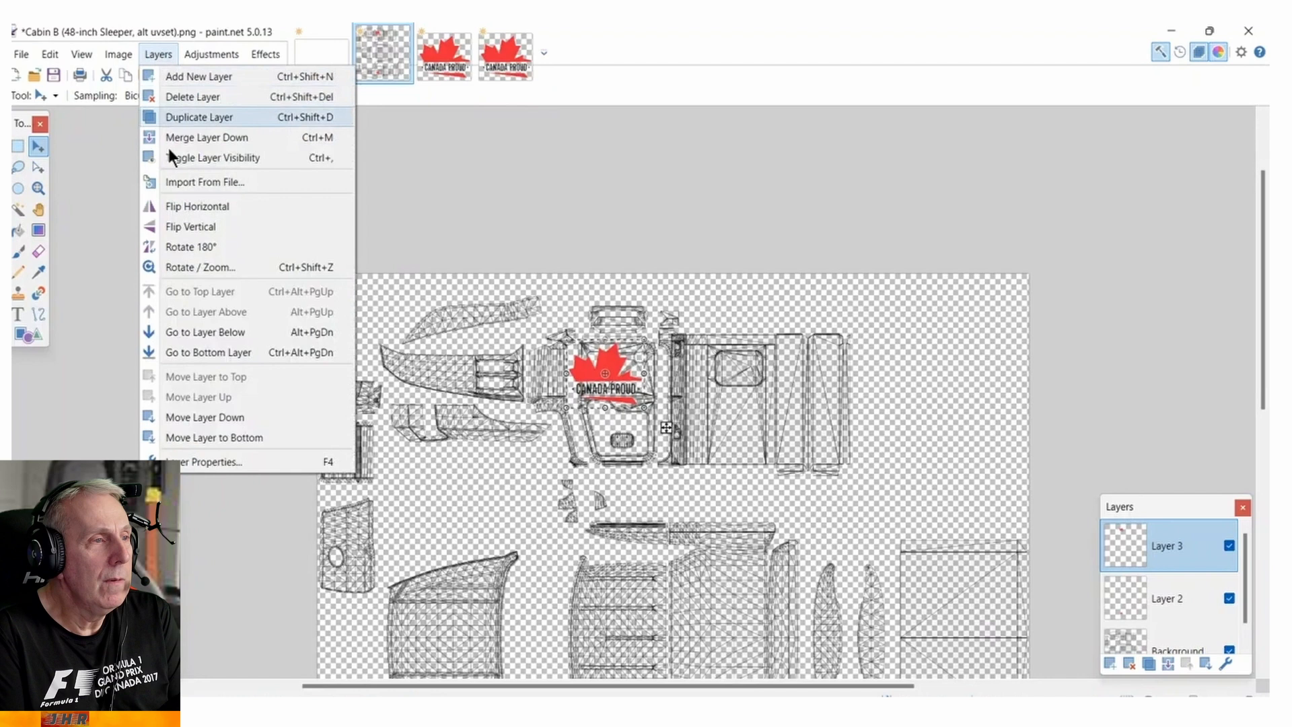
{"action": "left_click", "coordinate": [178, 246]}
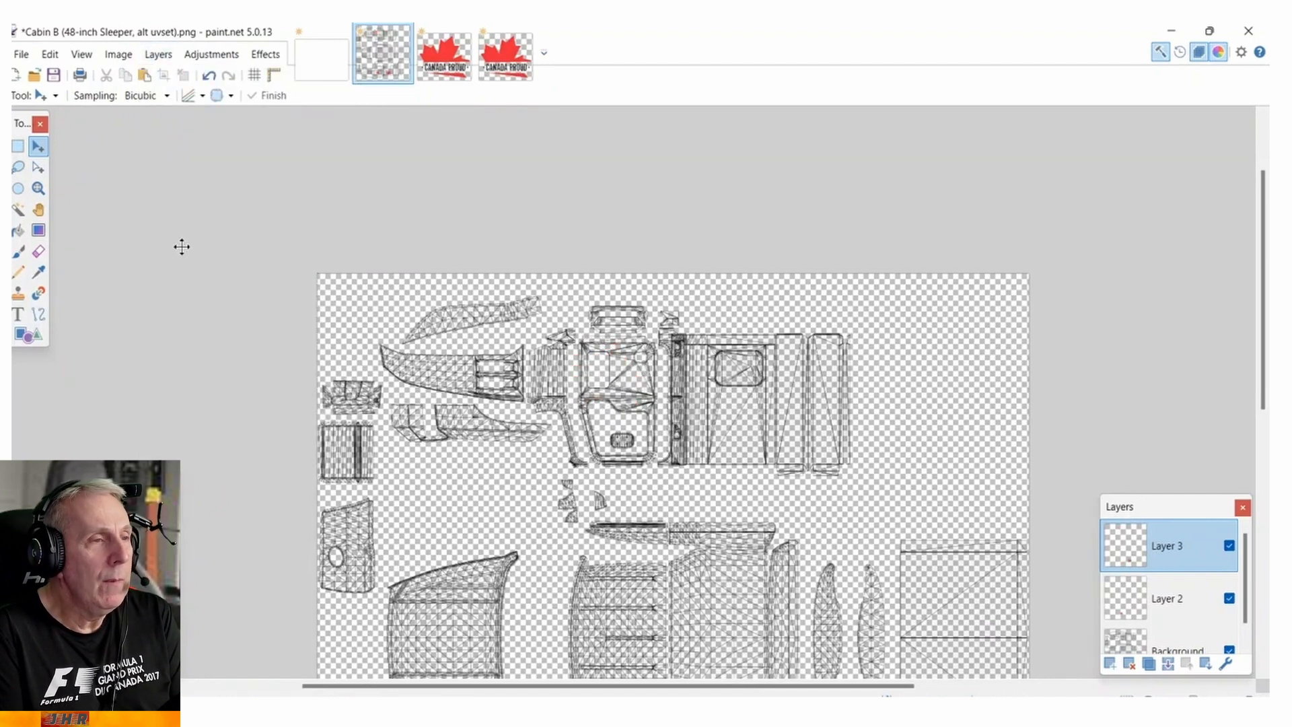
Move the rotated logo from the lower sleeper side back up onto the upper cab side's door.
{"action": "scroll", "coordinate": [867, 407], "scroll_direction": "down", "scroll_amount": 5}
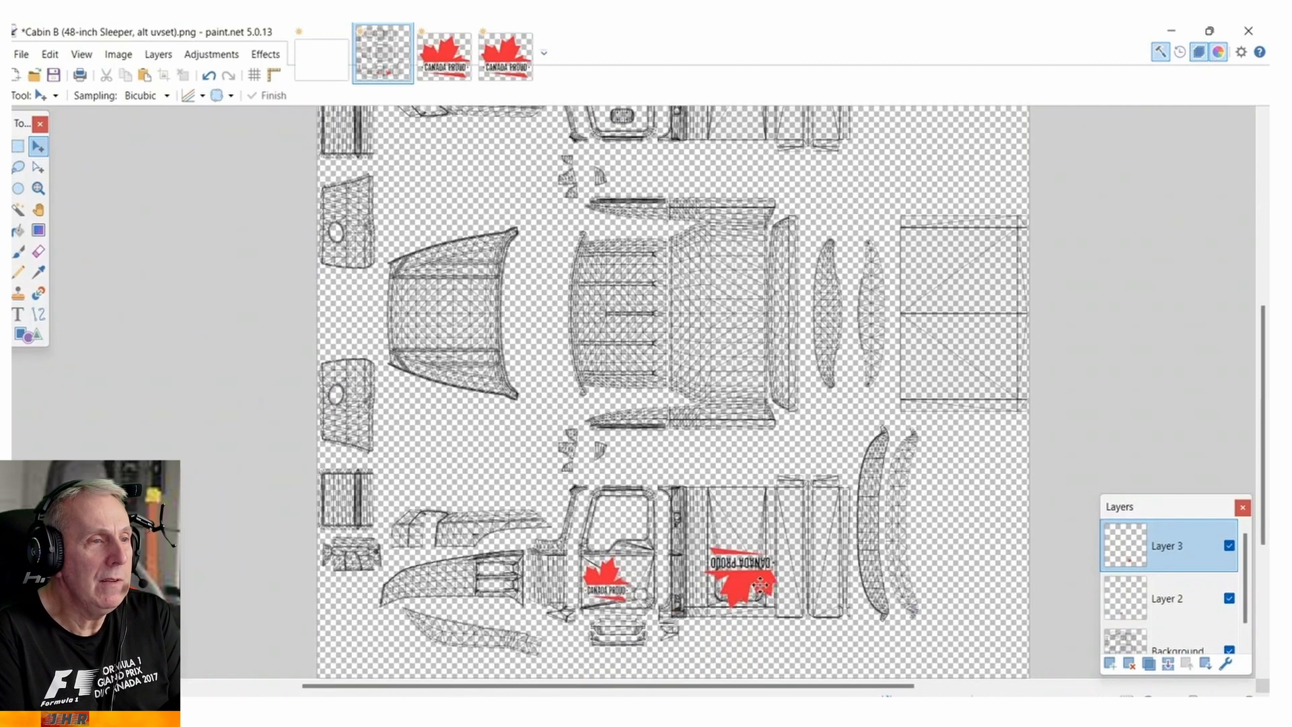
{"action": "left_click_drag", "start_coordinate": [765, 586], "coordinate": [614, 158]}
{"action": "scroll", "coordinate": [748, 317], "scroll_direction": "up", "scroll_amount": 4}
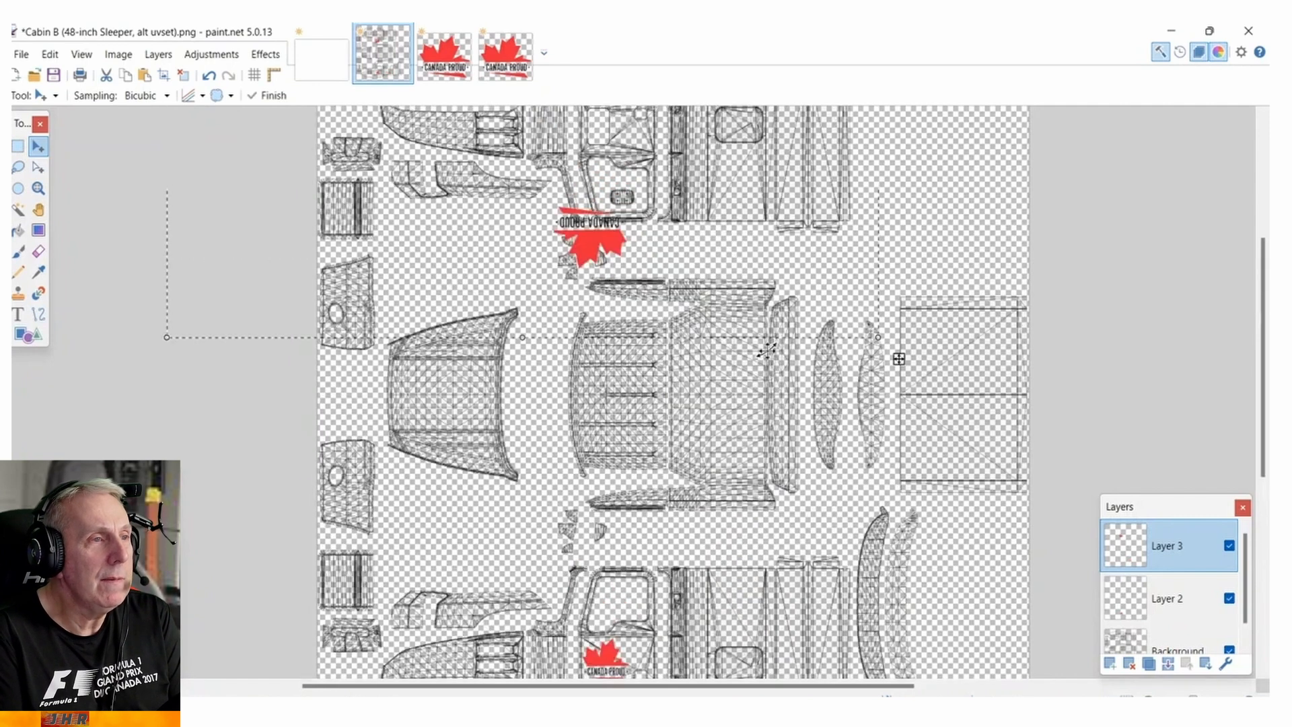
{"action": "left_click_drag", "start_coordinate": [899, 521], "coordinate": [920, 417]}
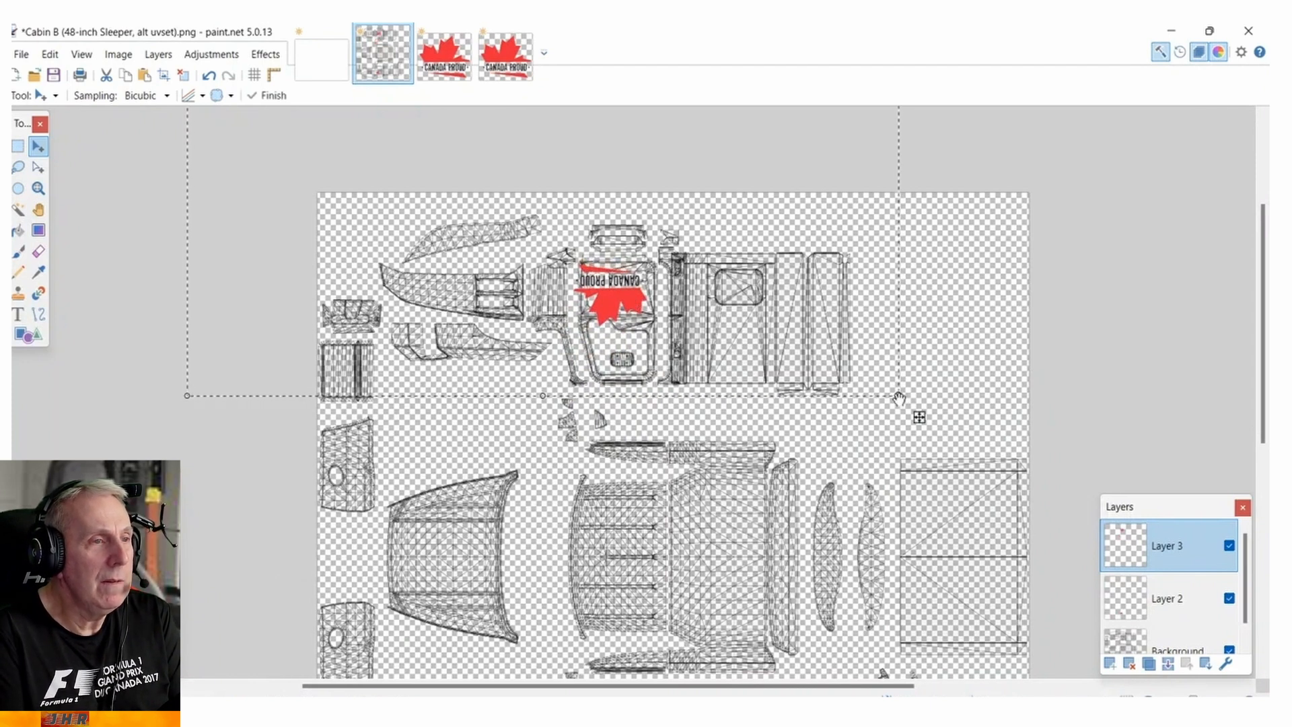
Shrink the rotated logo to about 70% of its size, position it within the upper cab's door panel, and deselect it.
{"action": "left_click_drag", "start_coordinate": [894, 393], "coordinate": [859, 408]}
{"action": "left_click_drag", "start_coordinate": [706, 342], "coordinate": [707, 342]}
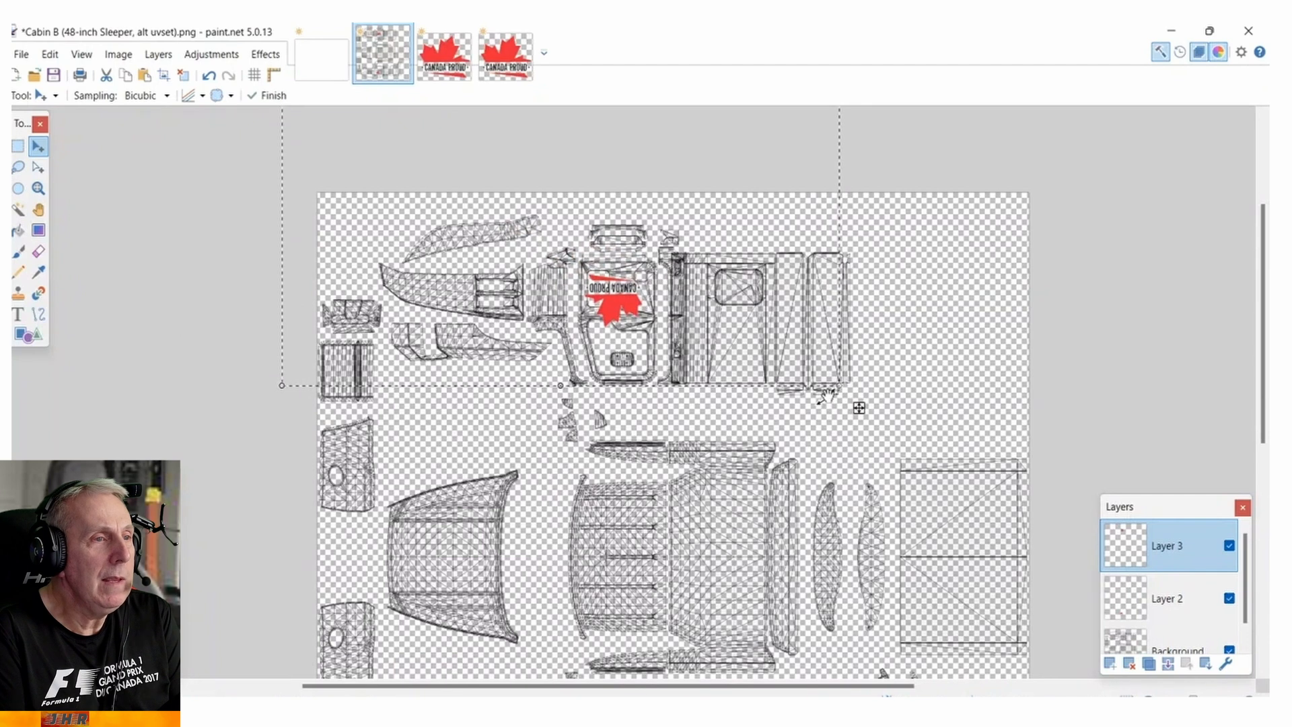
{"action": "left_click_drag", "start_coordinate": [841, 387], "coordinate": [777, 331]}
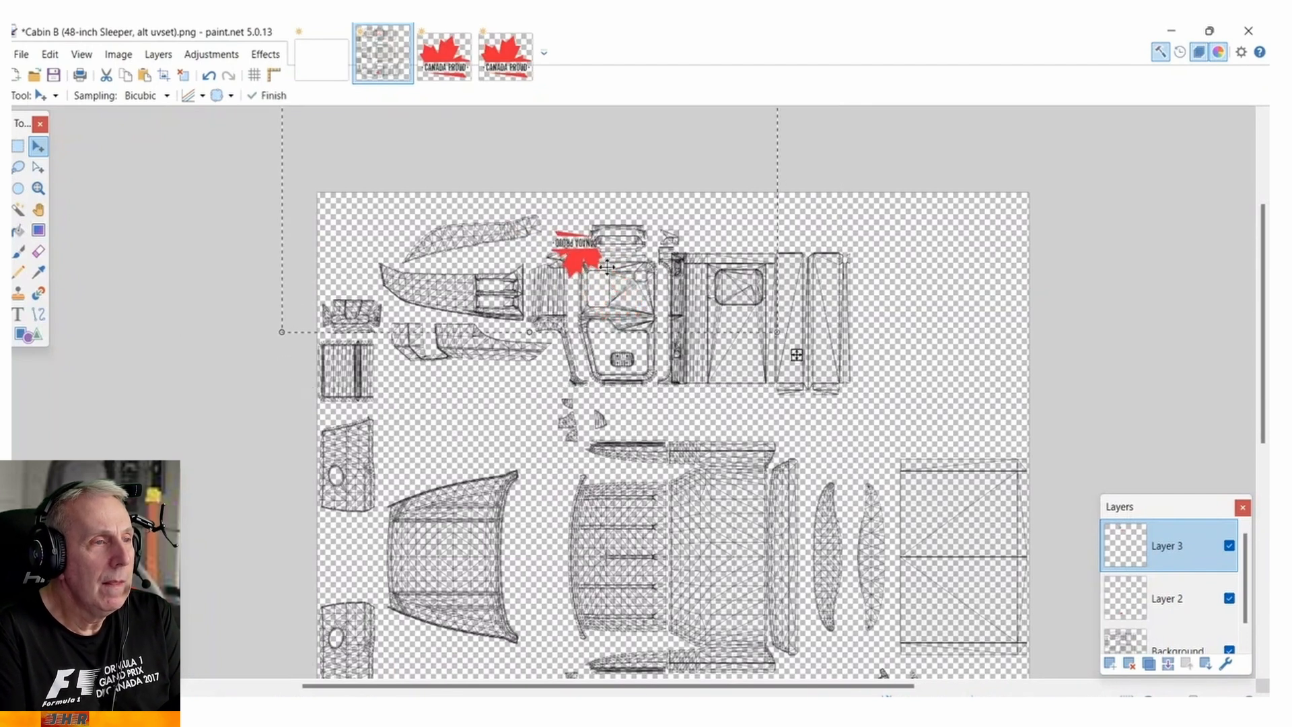
{"action": "left_click_drag", "start_coordinate": [614, 273], "coordinate": [640, 300]}
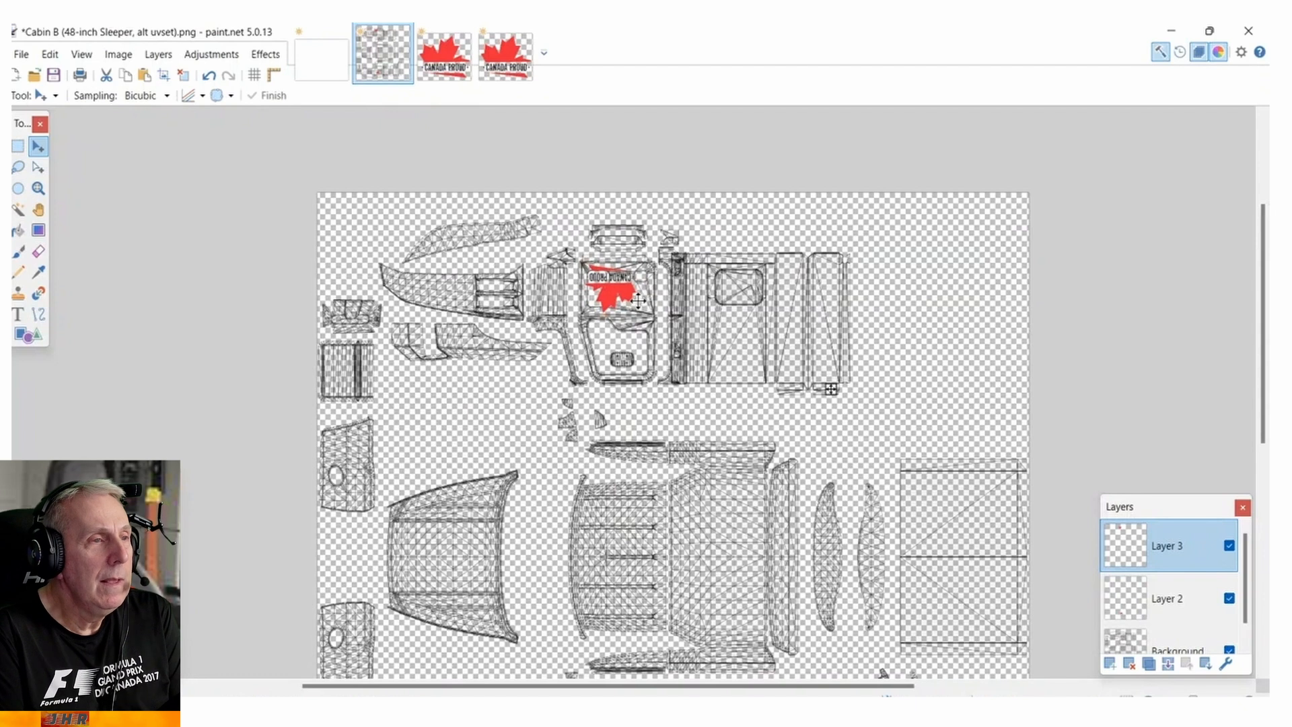
{"action": "left_click", "coordinate": [638, 301]}
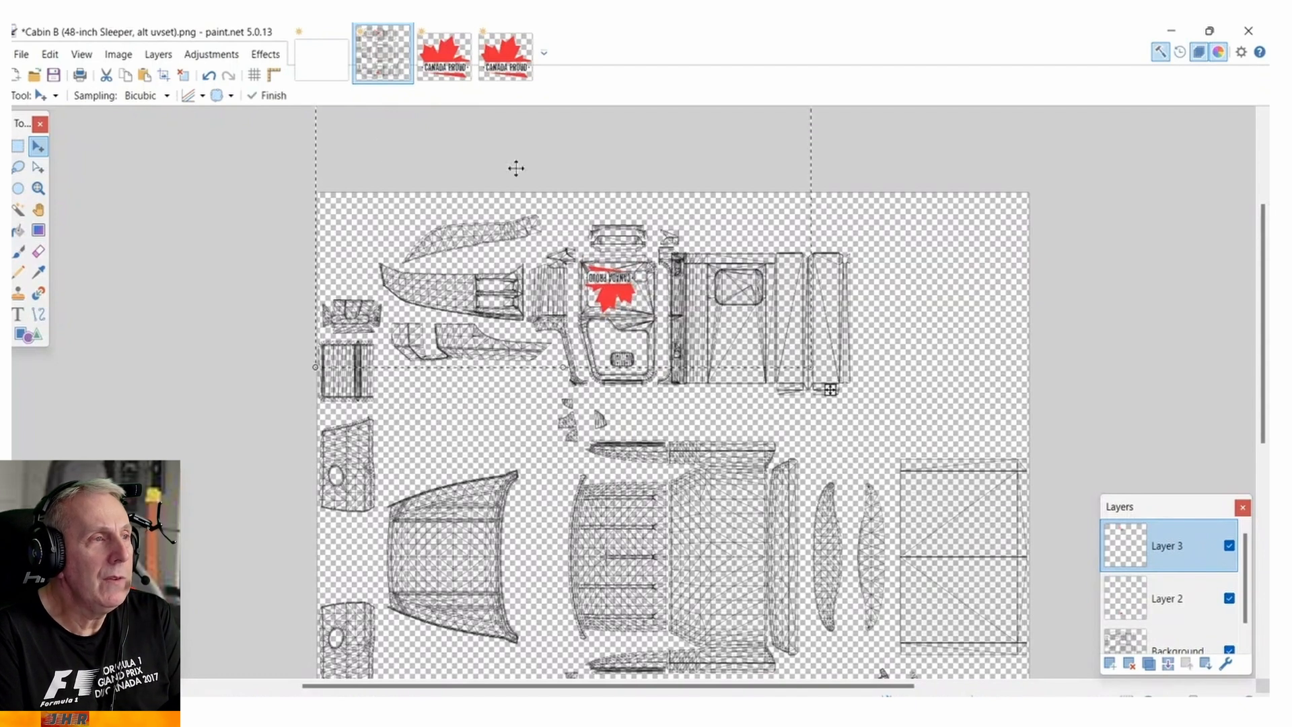
{"action": "left_click", "coordinate": [47, 52]}
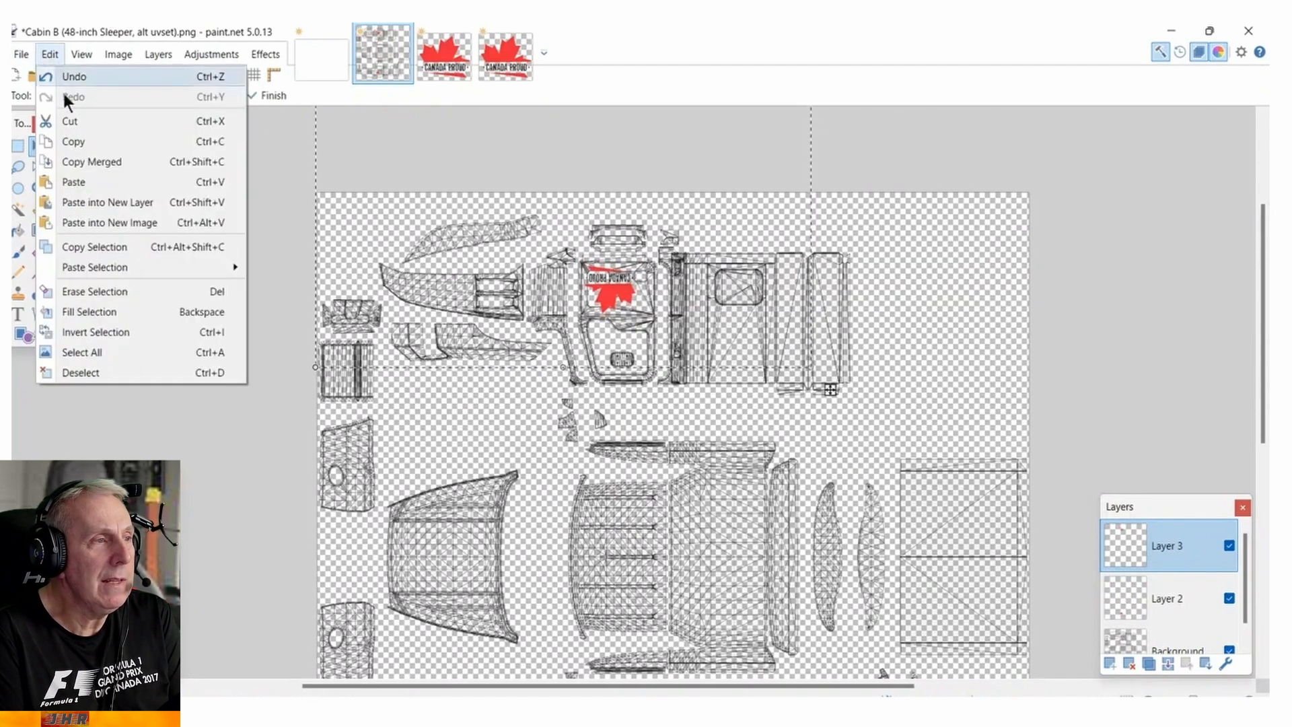
{"action": "left_click", "coordinate": [91, 374]}
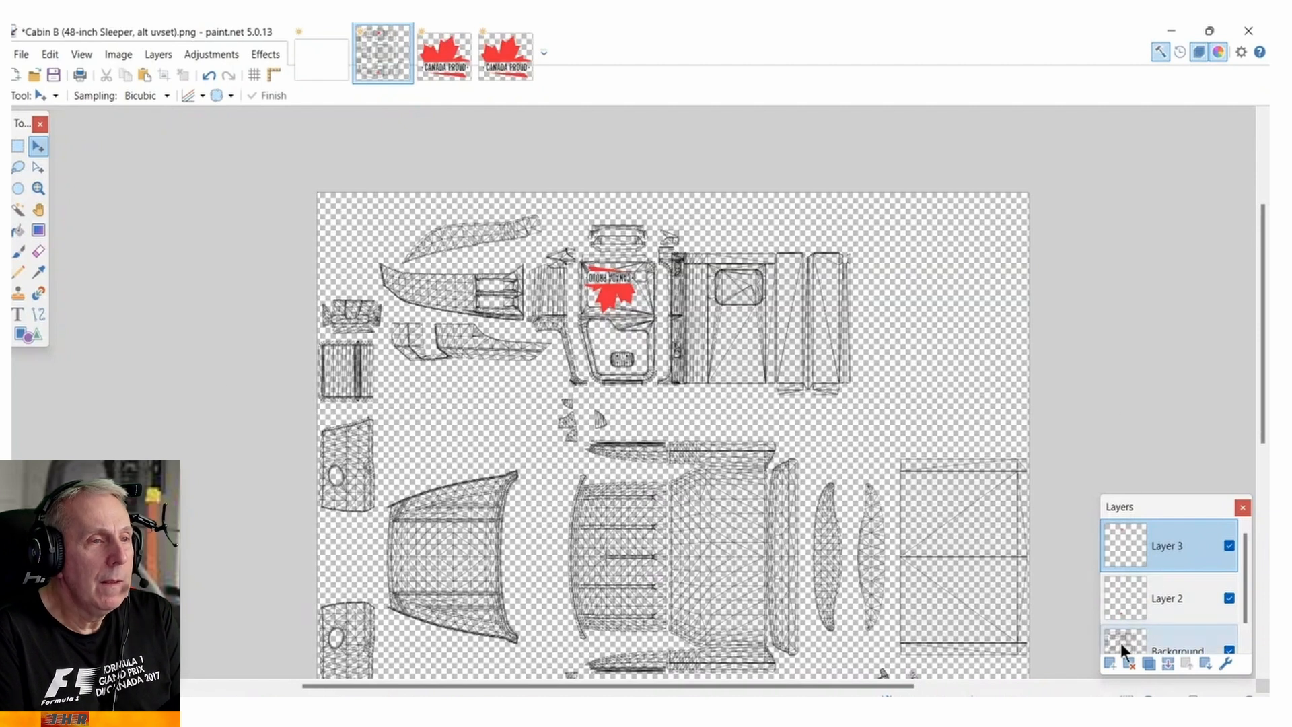
Add a new layer above Layer 3 and browse for an image to open in the Graphics folder's colours subfolder.
{"action": "left_click", "coordinate": [1108, 662]}
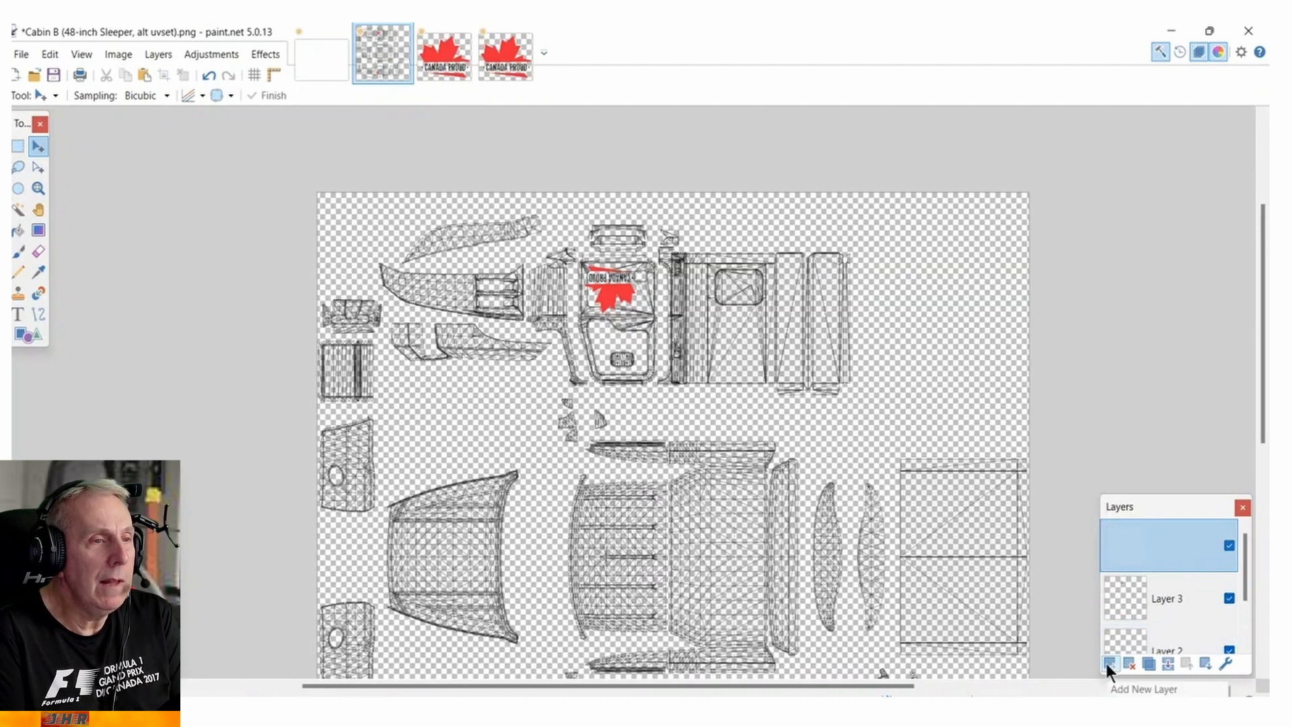
{"action": "left_click", "coordinate": [20, 57]}
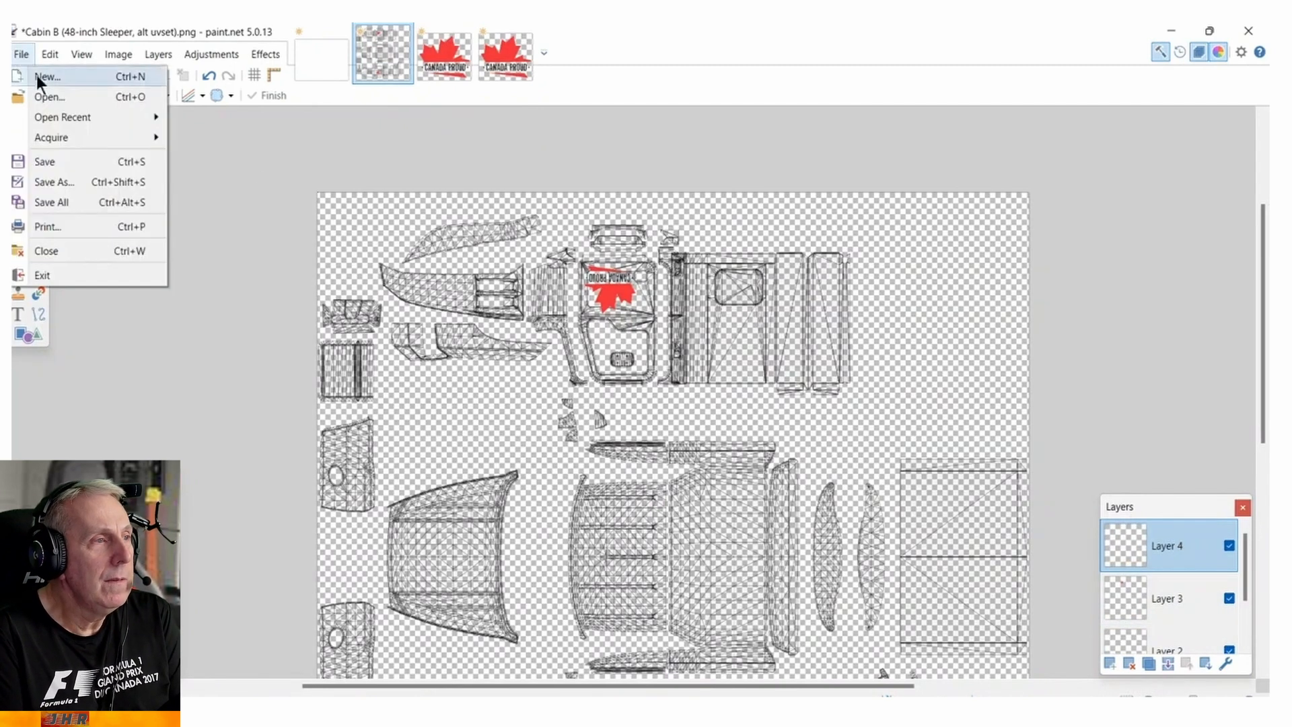
{"action": "left_click", "coordinate": [50, 94]}
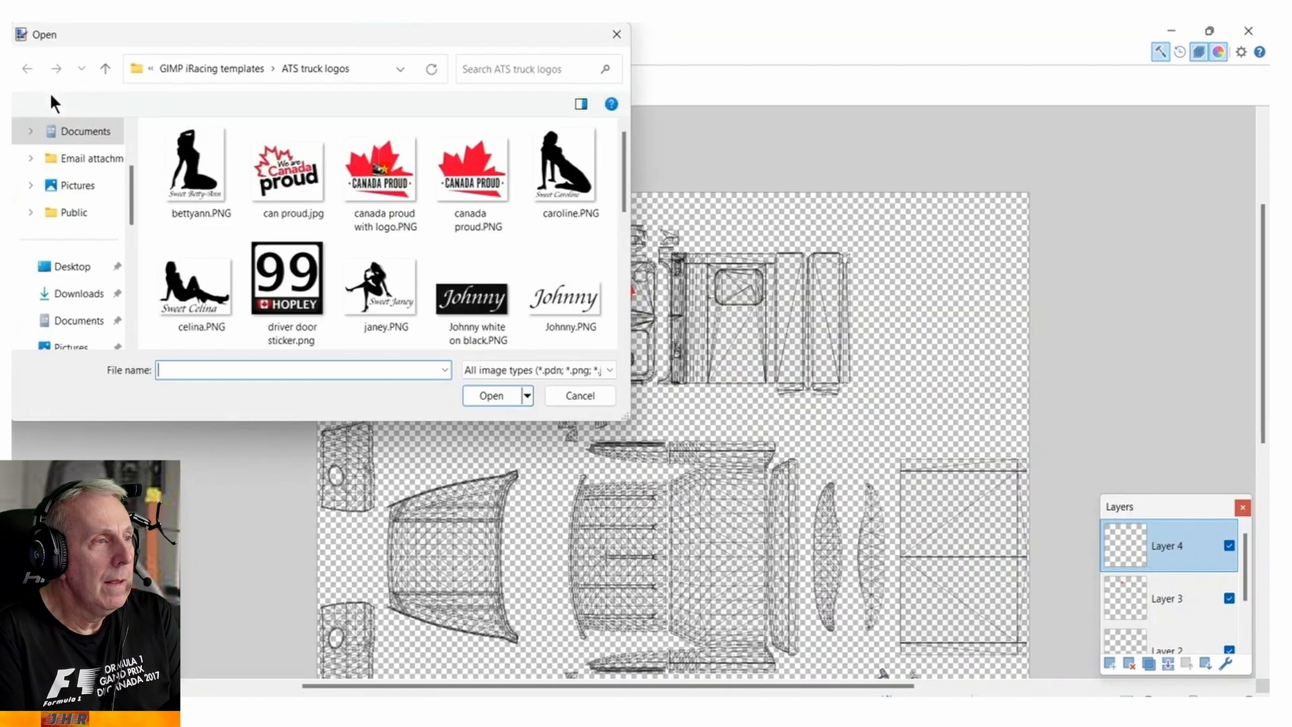
{"action": "left_click", "coordinate": [238, 68]}
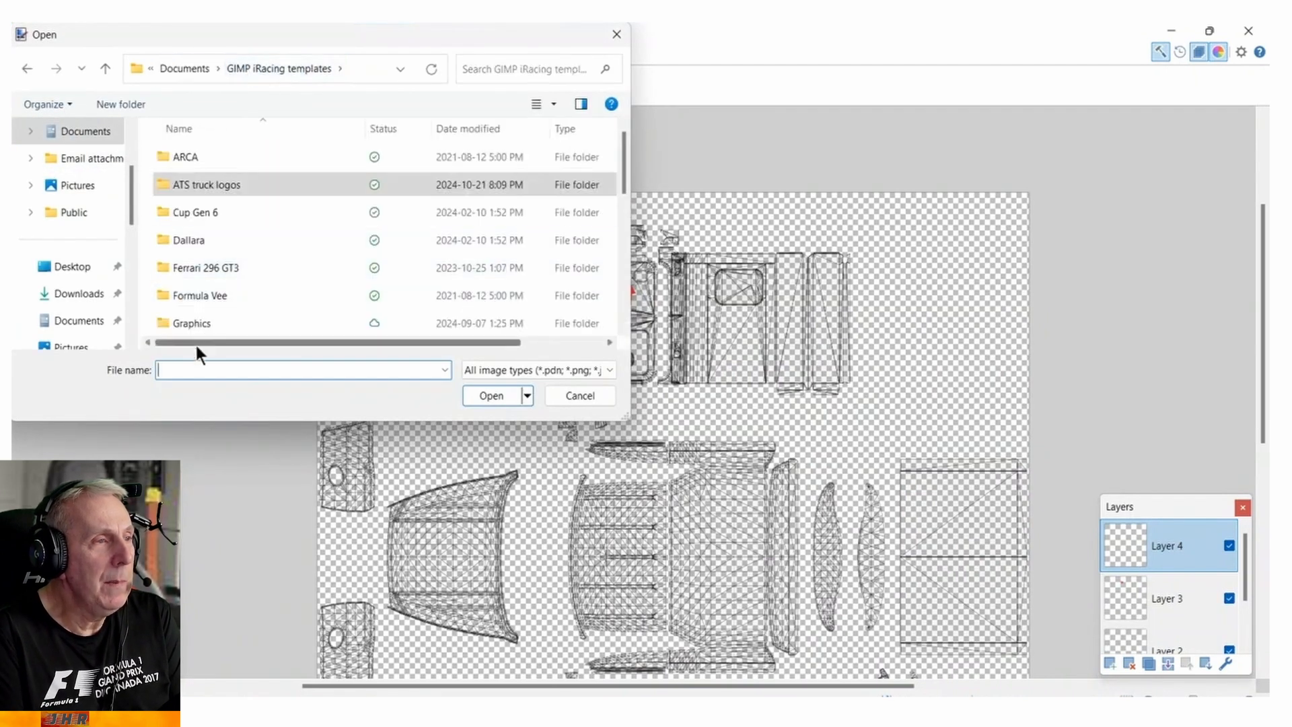
{"action": "double_click", "coordinate": [195, 325]}
{"action": "scroll", "coordinate": [209, 297], "scroll_direction": "down", "scroll_amount": 2}
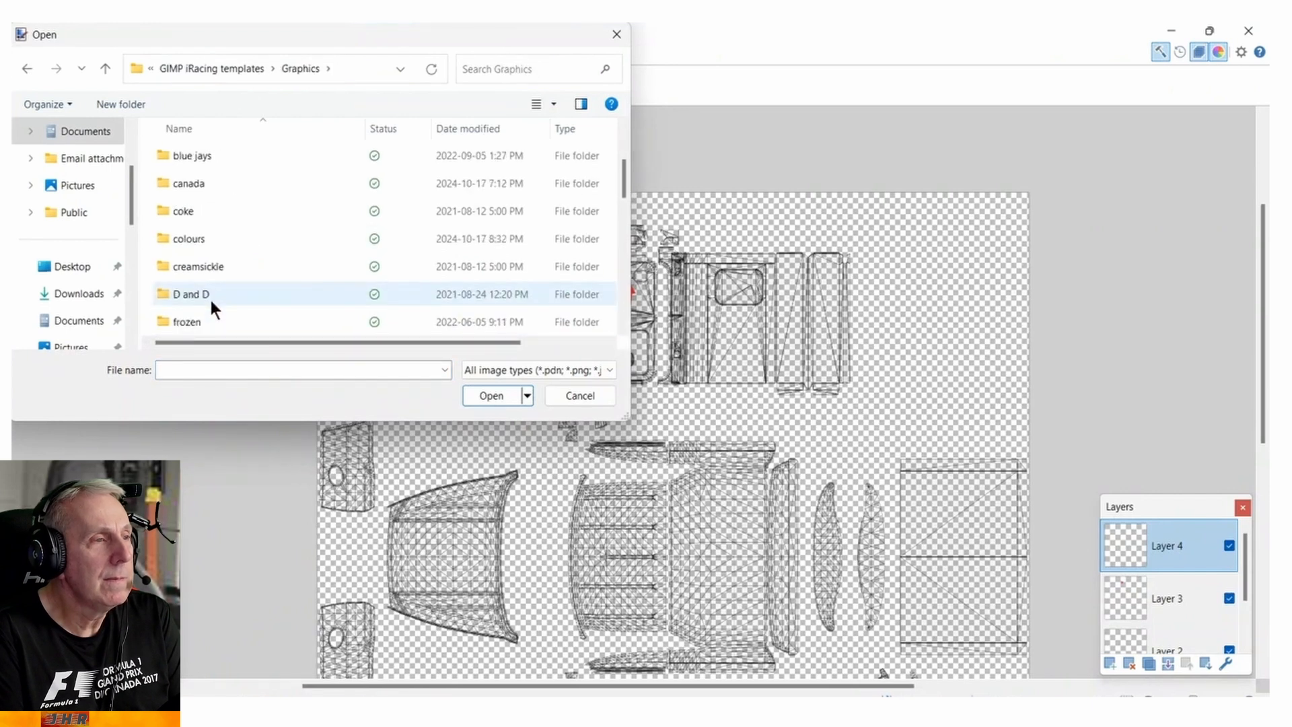
{"action": "left_click", "coordinate": [195, 237]}
{"action": "double_click", "coordinate": [195, 236]}
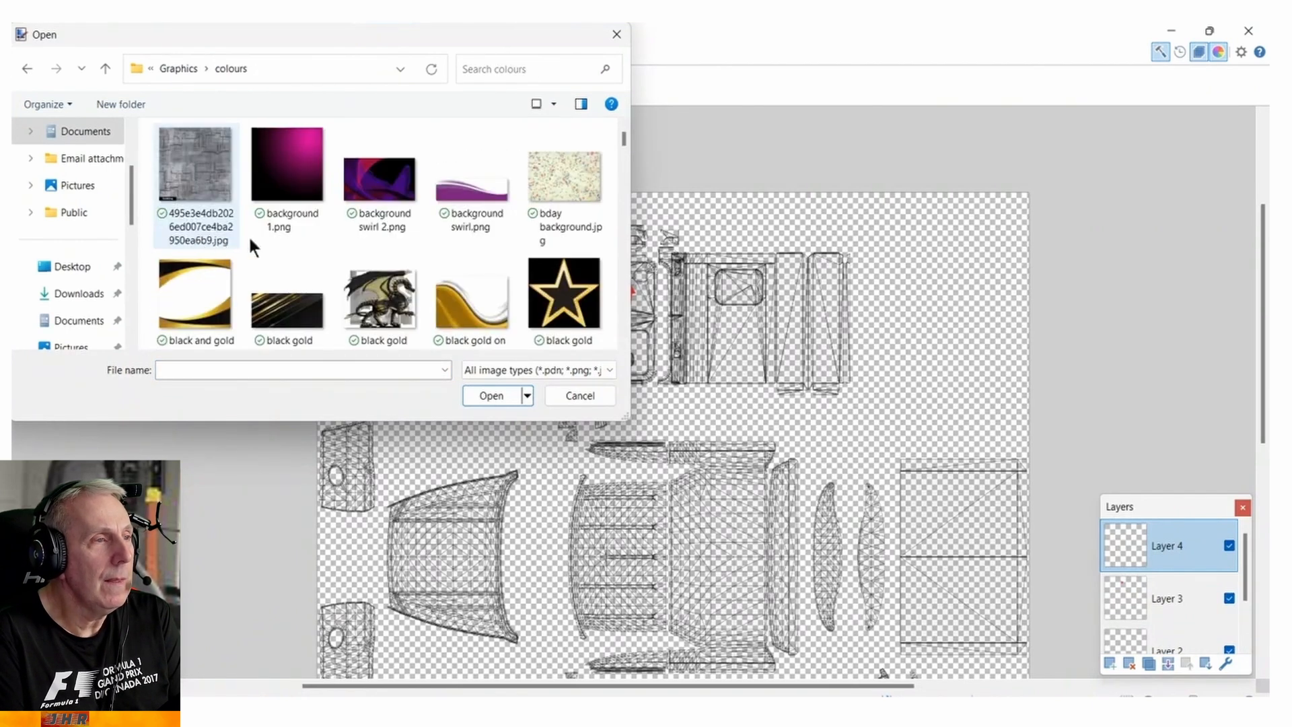
Open white.jpg from the colours folder and copy the whole image.
{"action": "scroll", "coordinate": [303, 237], "scroll_direction": "down", "scroll_amount": 5}
{"action": "scroll", "coordinate": [357, 234], "scroll_direction": "down", "scroll_amount": 10}
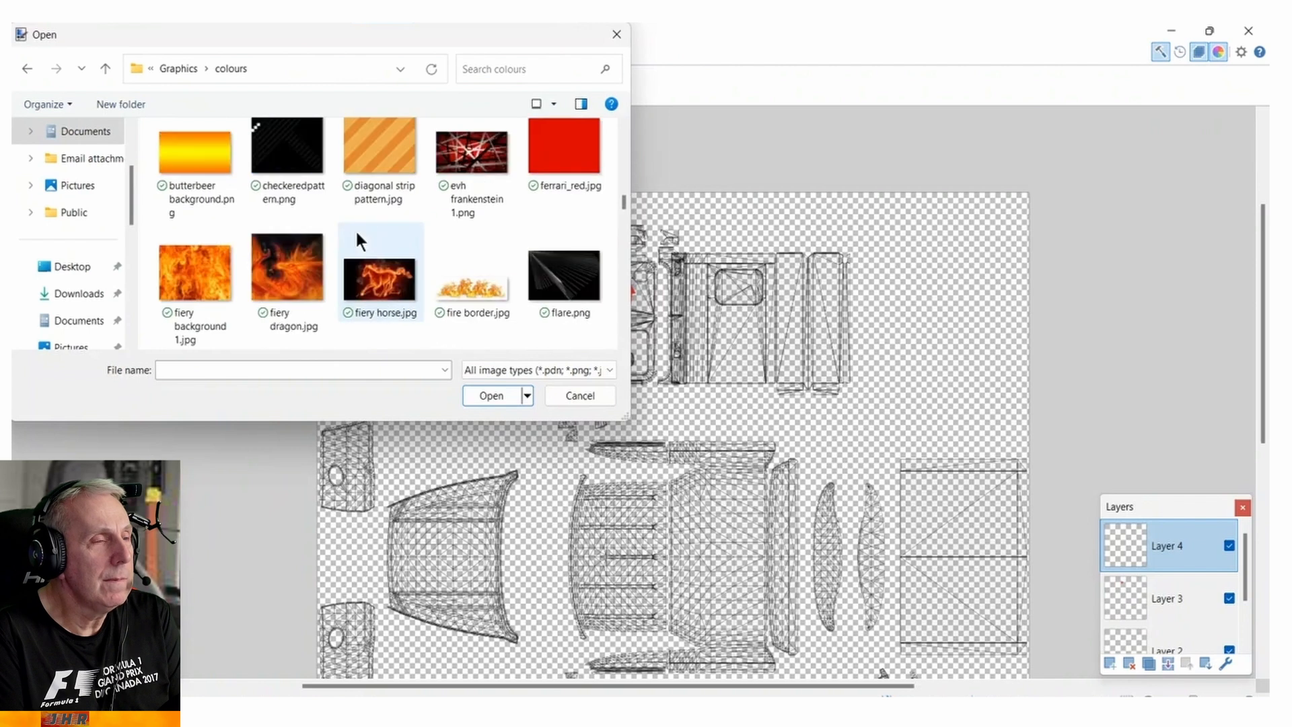
{"action": "scroll", "coordinate": [357, 235], "scroll_direction": "down", "scroll_amount": 10}
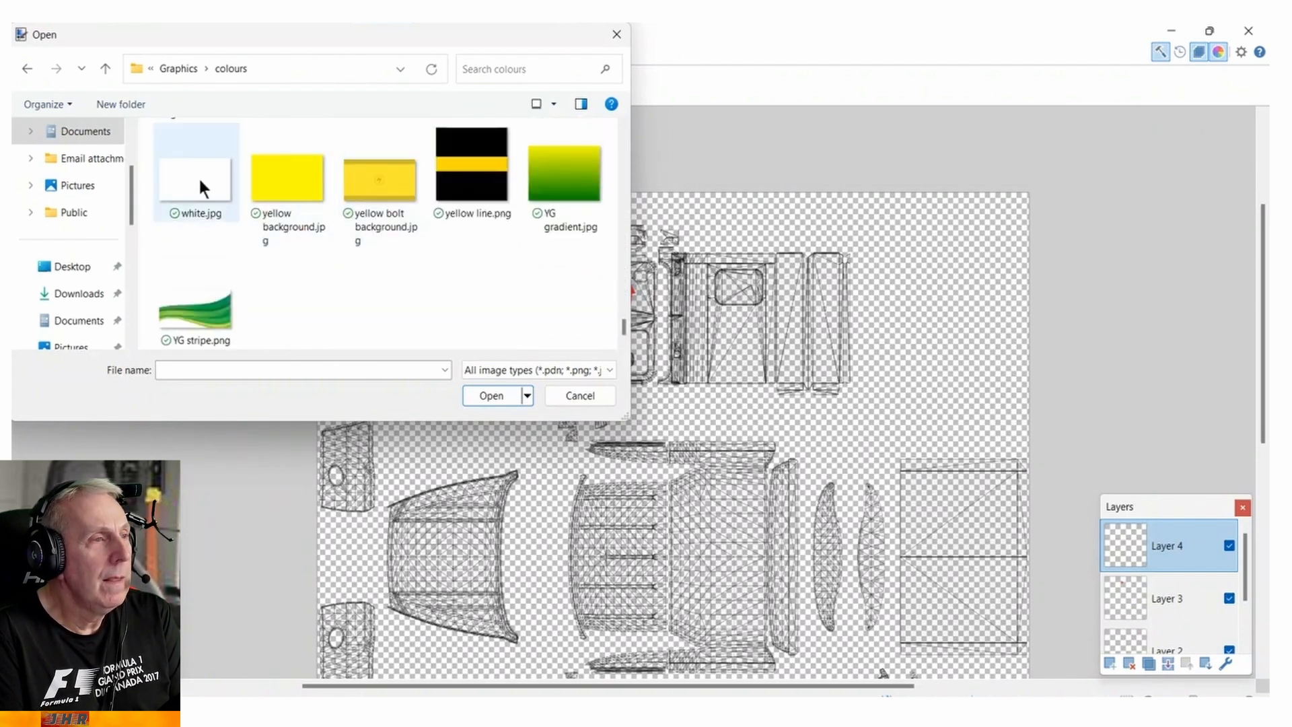
{"action": "double_click", "coordinate": [198, 175]}
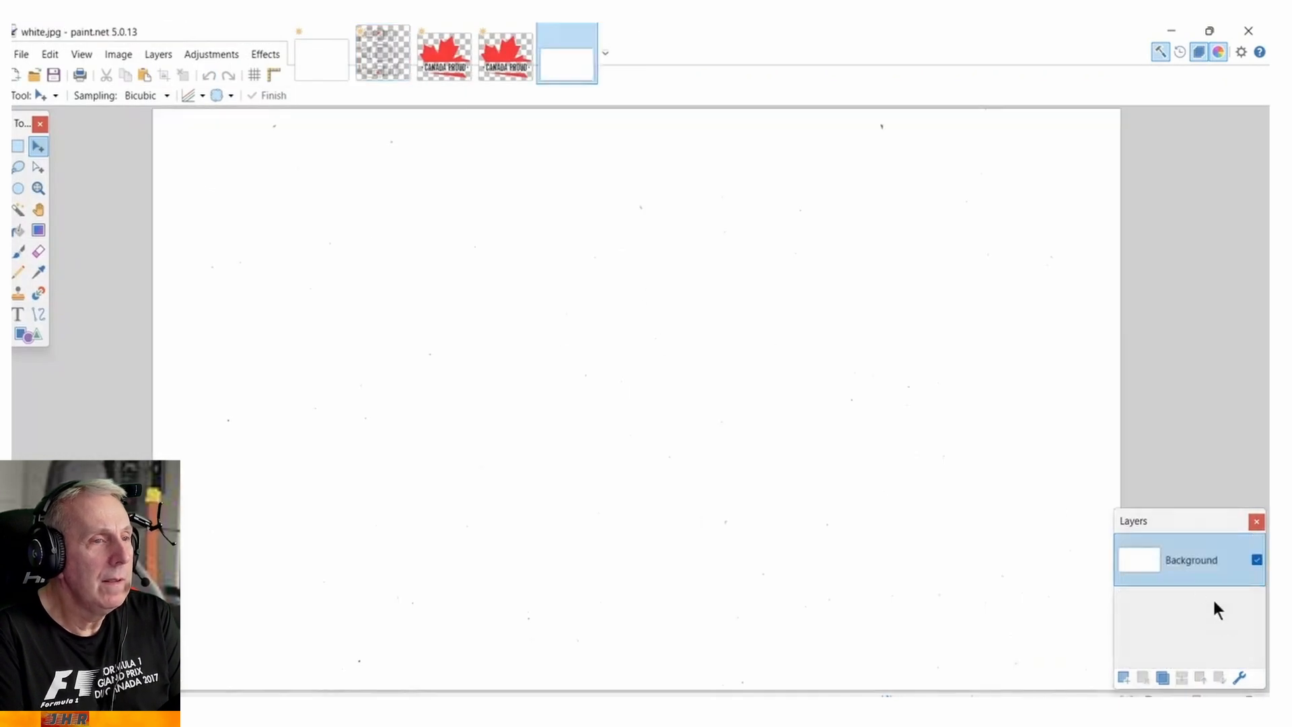
{"action": "left_click", "coordinate": [51, 54]}
{"action": "left_click", "coordinate": [78, 142]}
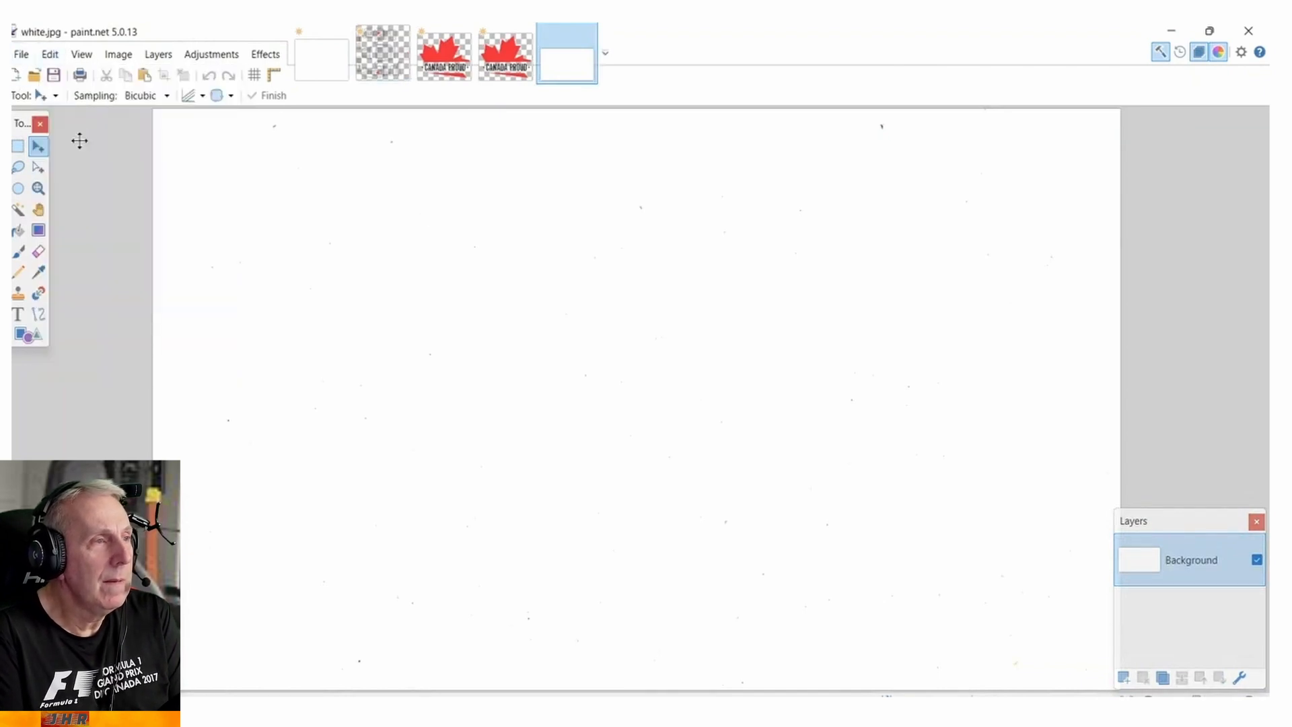
Paste the copied white image onto Layer 4 of the Cabin B template.
{"action": "left_click", "coordinate": [376, 63]}
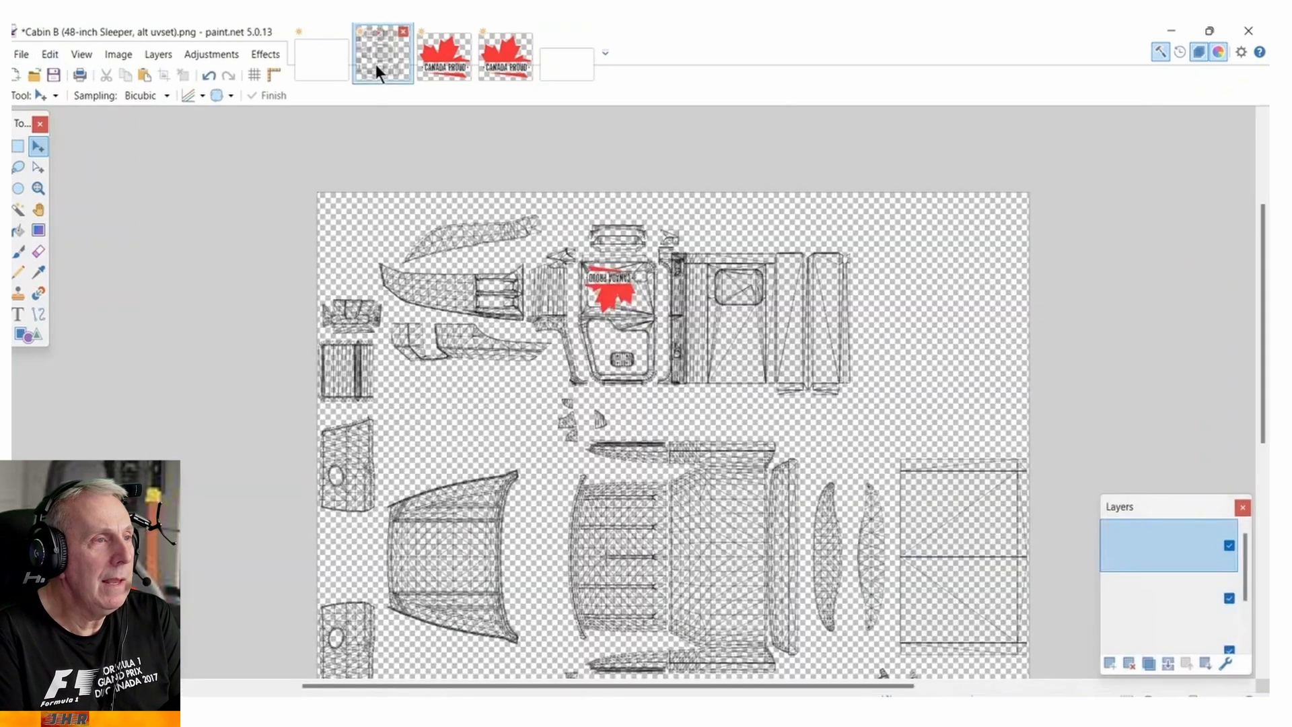
{"action": "left_click", "coordinate": [48, 55]}
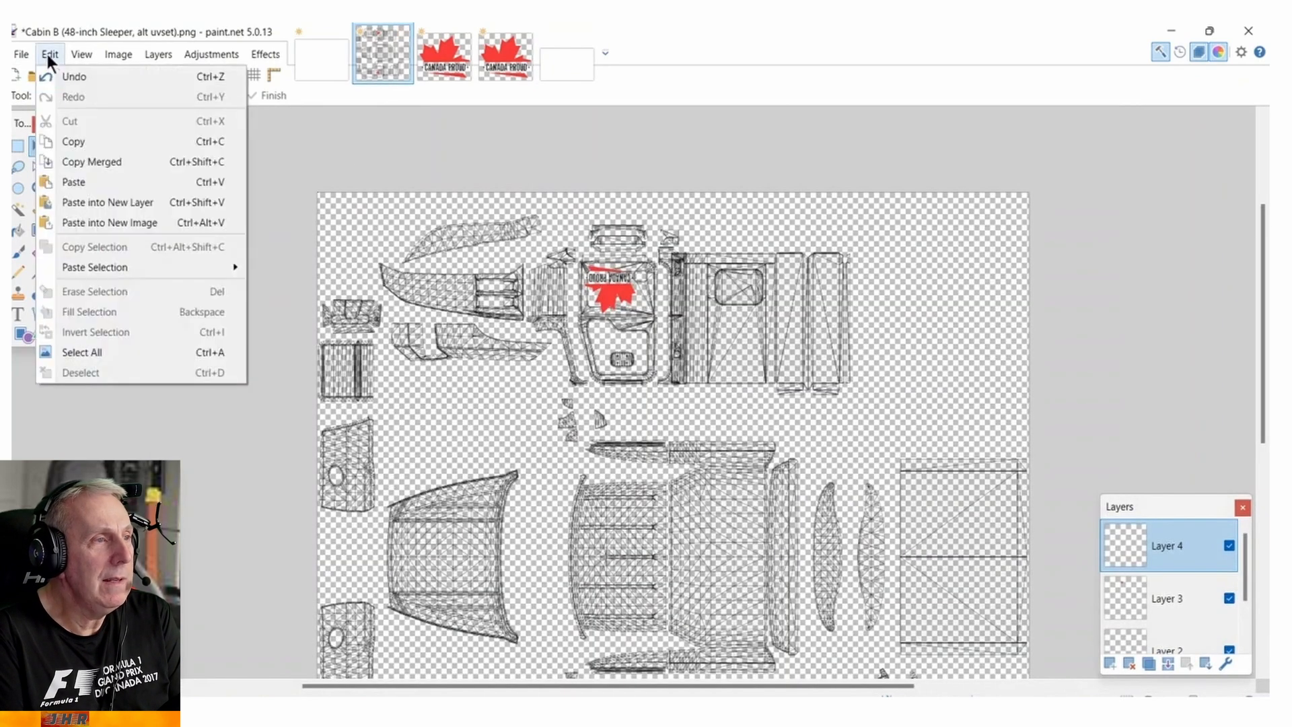
{"action": "left_click", "coordinate": [88, 182]}
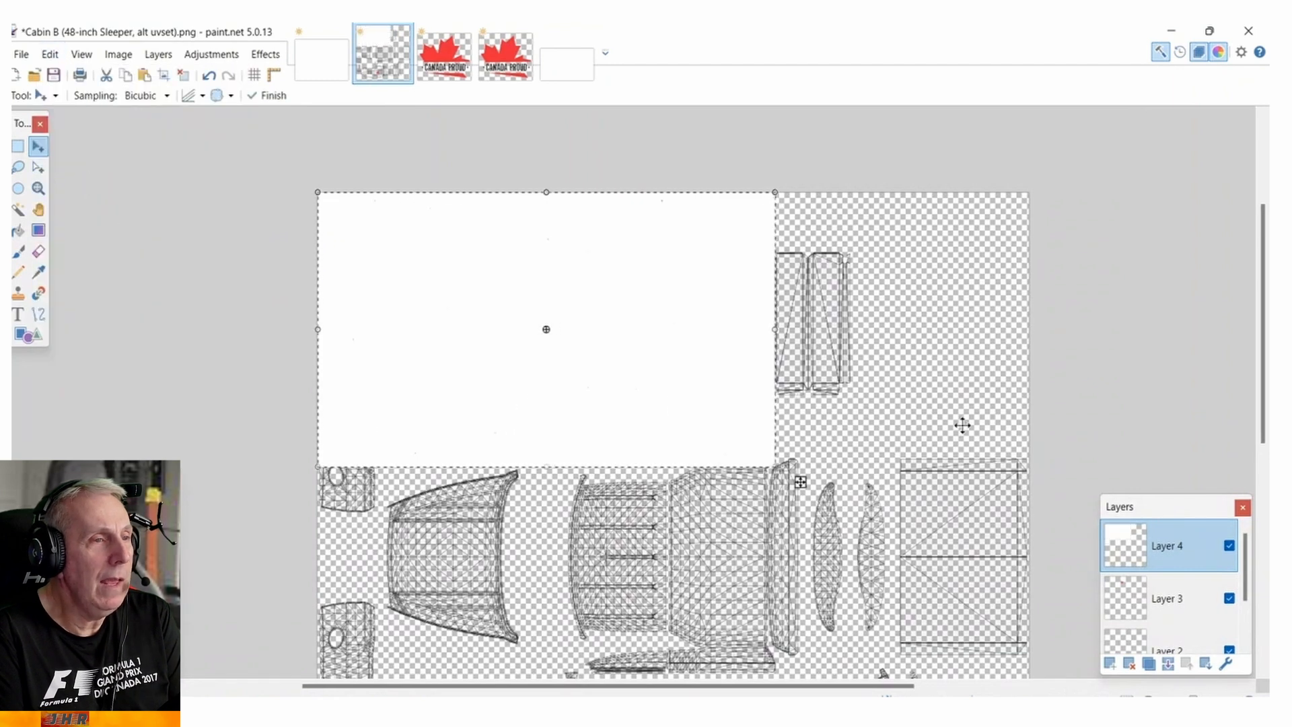
Stretch the pasted white image to cover the whole template, align its lower edge with the canvas edge, and deselect it.
{"action": "scroll", "coordinate": [963, 425], "scroll_direction": "down", "scroll_amount": 1}
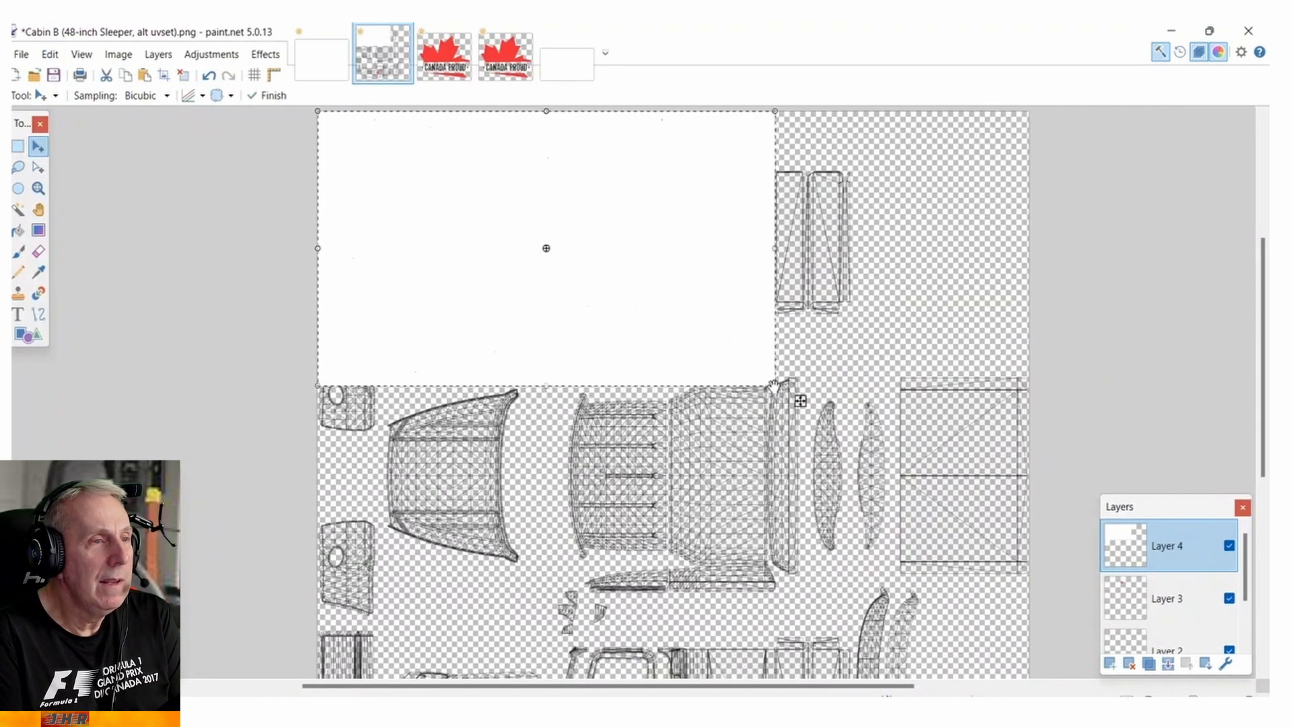
{"action": "mouse_move", "coordinate": [801, 401]}
{"action": "left_mouse_down"}
{"action": "mouse_move", "coordinate": [908, 590]}
{"action": "mouse_move", "coordinate": [986, 681]}
{"action": "mouse_move", "coordinate": [1028, 696]}
{"action": "left_mouse_up"}
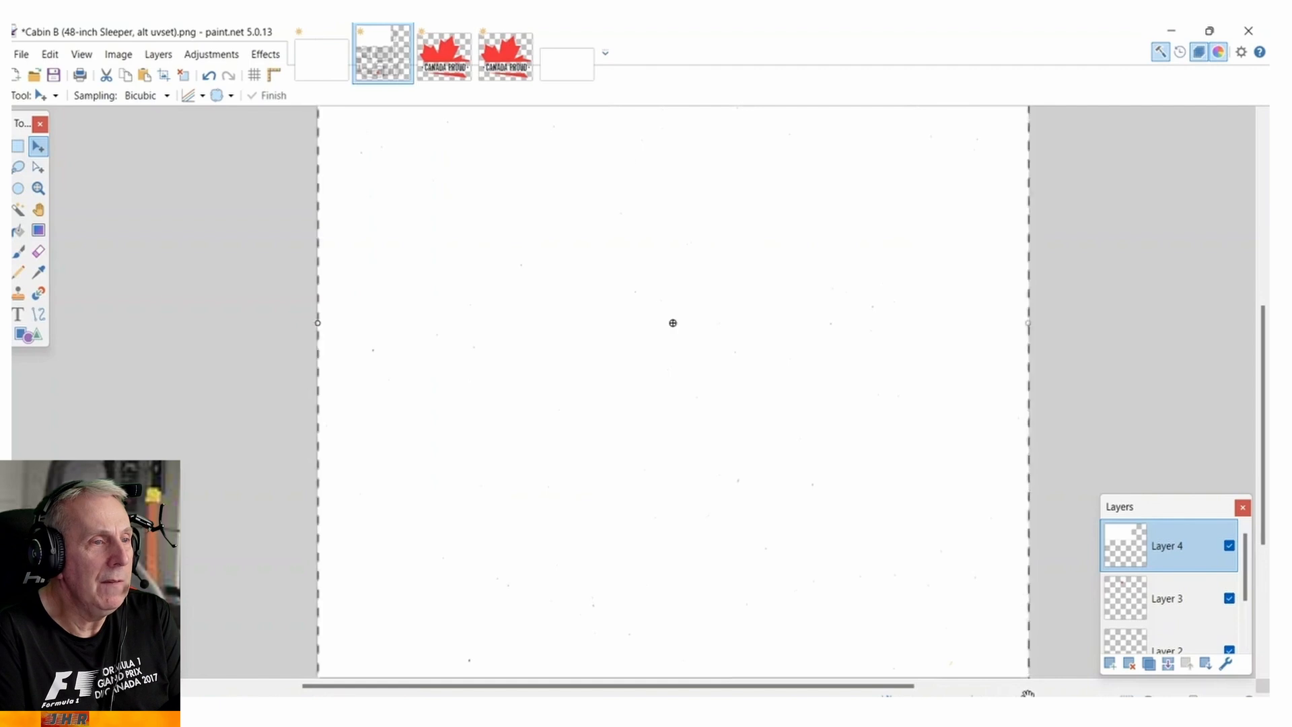
{"action": "scroll", "coordinate": [846, 563], "scroll_direction": "down", "scroll_amount": 2}
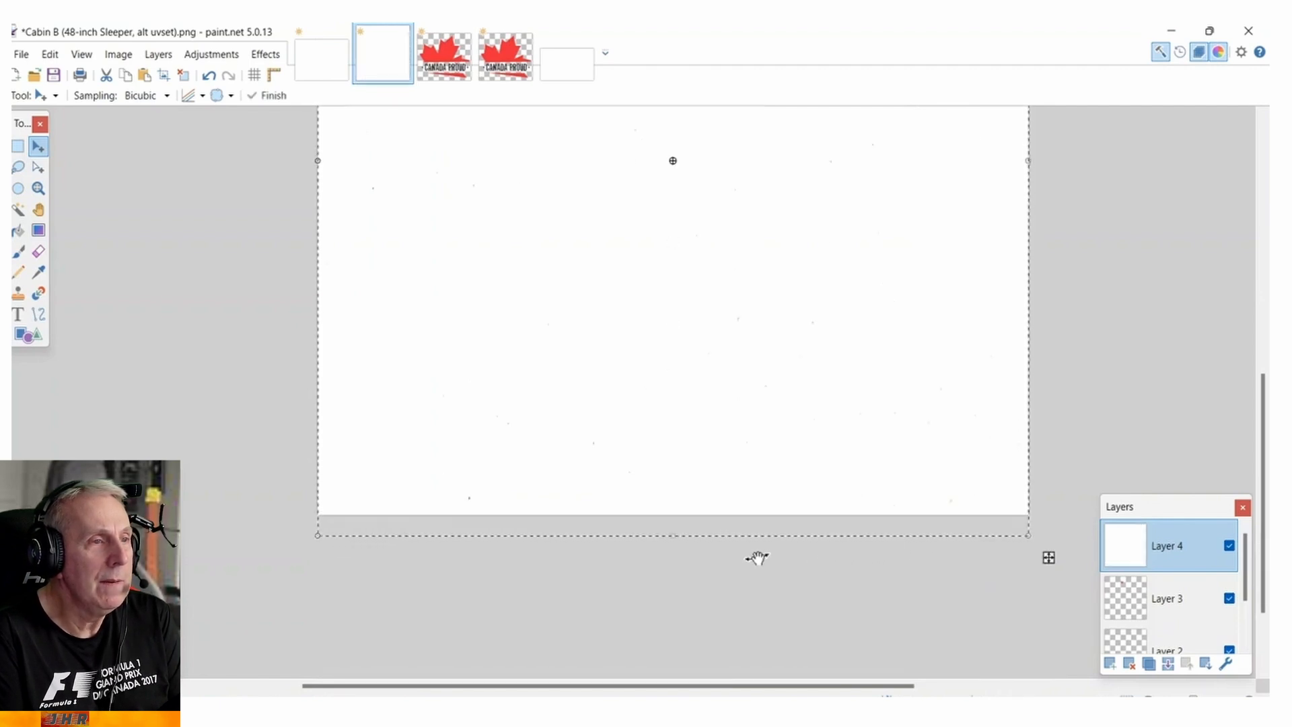
{"action": "left_click_drag", "start_coordinate": [673, 537], "coordinate": [672, 517]}
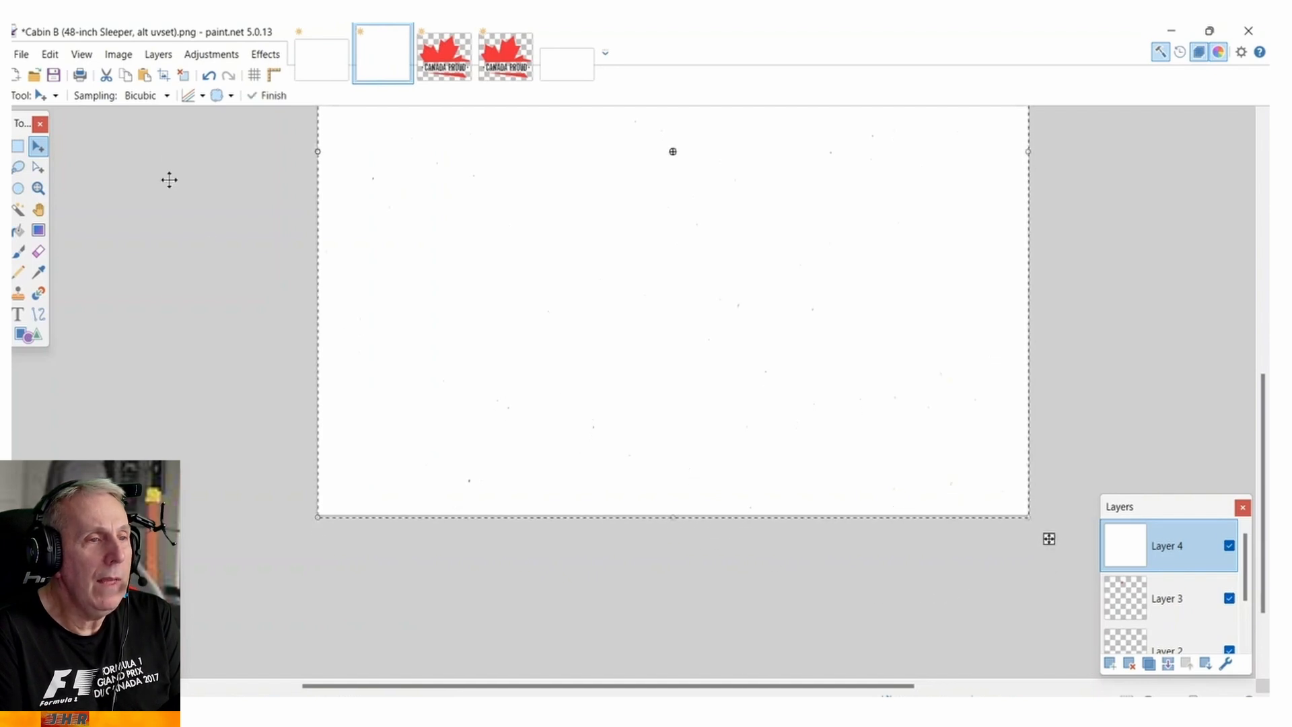
{"action": "left_click", "coordinate": [48, 56]}
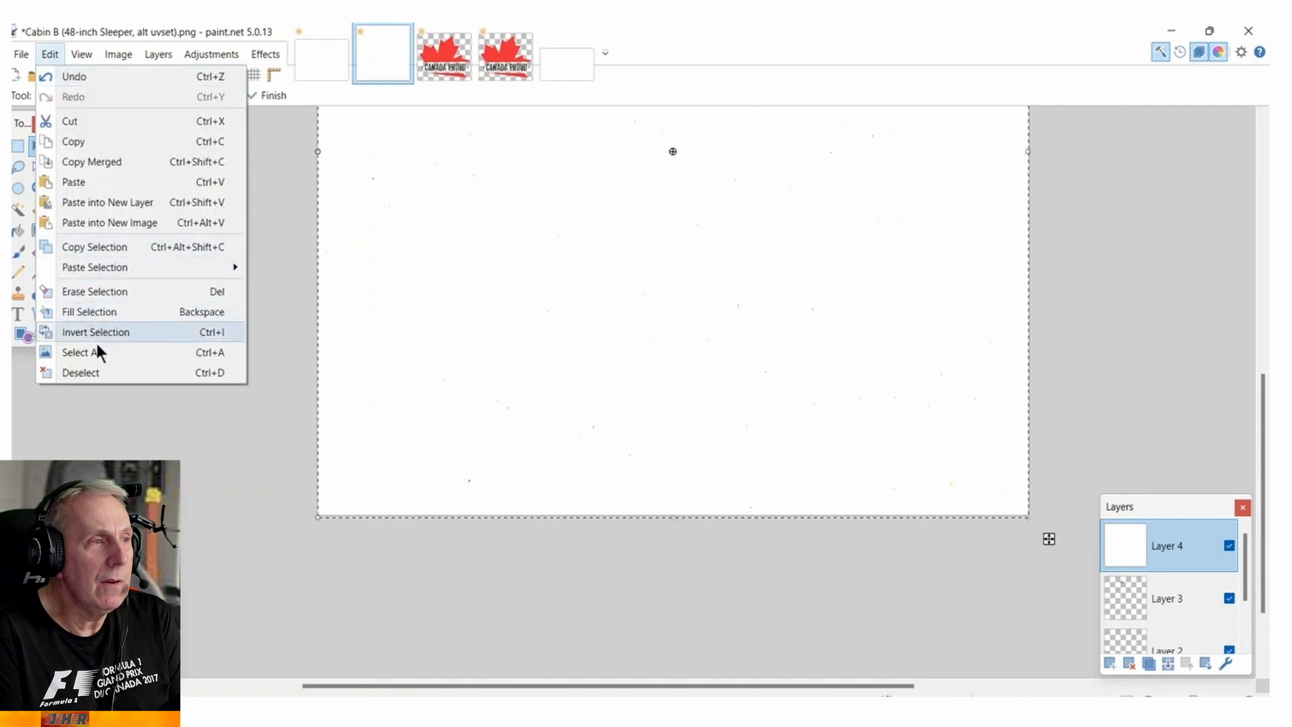
{"action": "left_click", "coordinate": [98, 373]}
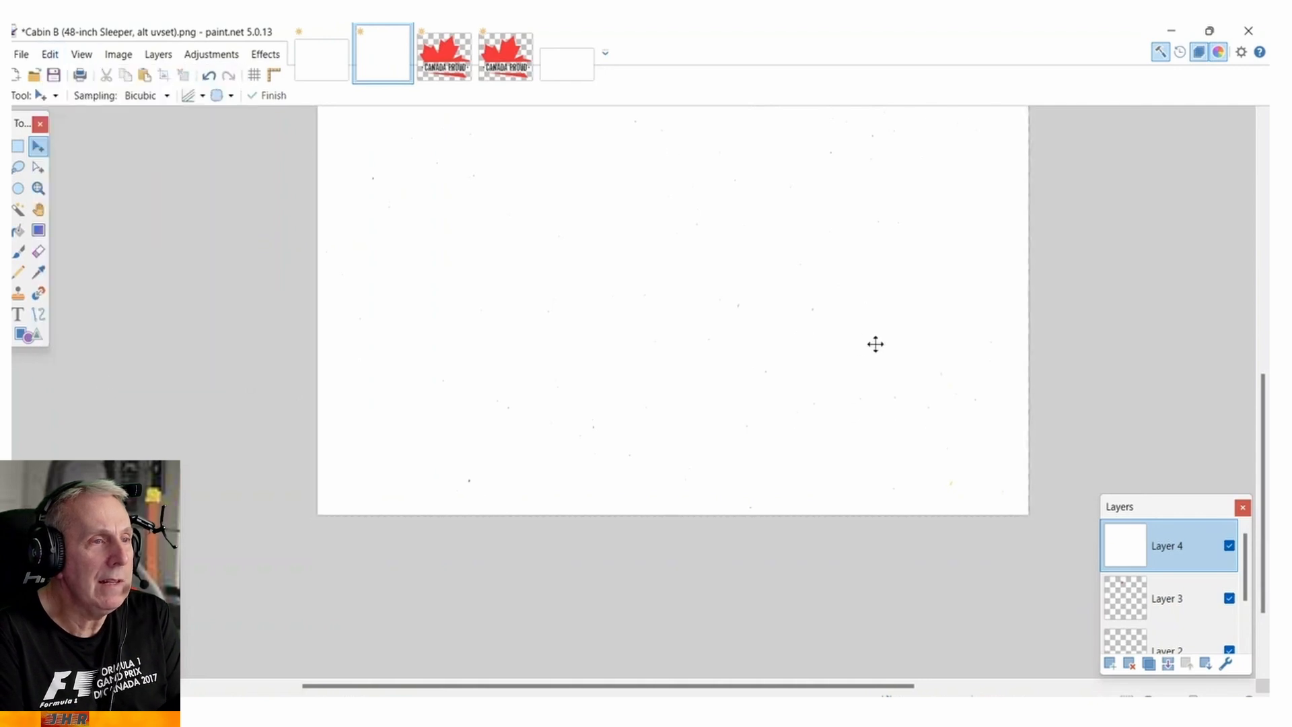
Move the white Layer 4 below Layer 2, directly above the Background layer.
{"action": "scroll", "coordinate": [875, 344], "scroll_direction": "down", "scroll_amount": 2}
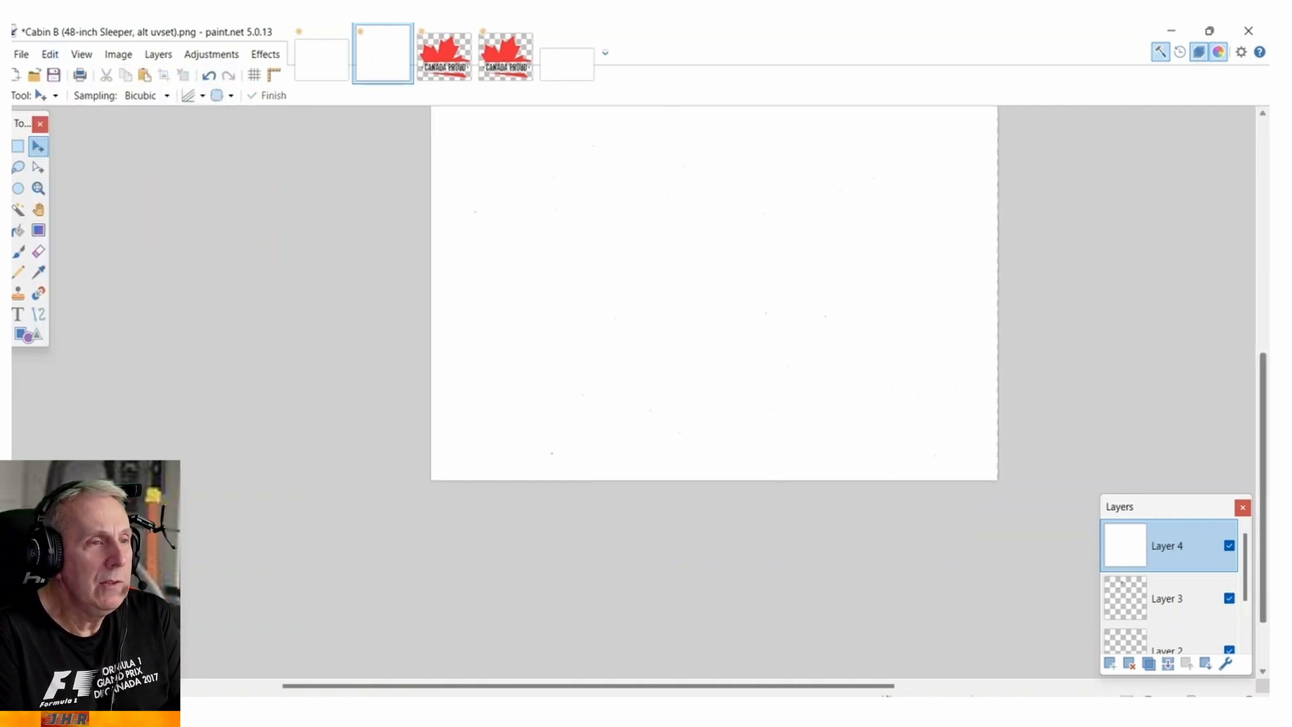
{"action": "left_click_drag", "start_coordinate": [1268, 402], "coordinate": [1265, 301]}
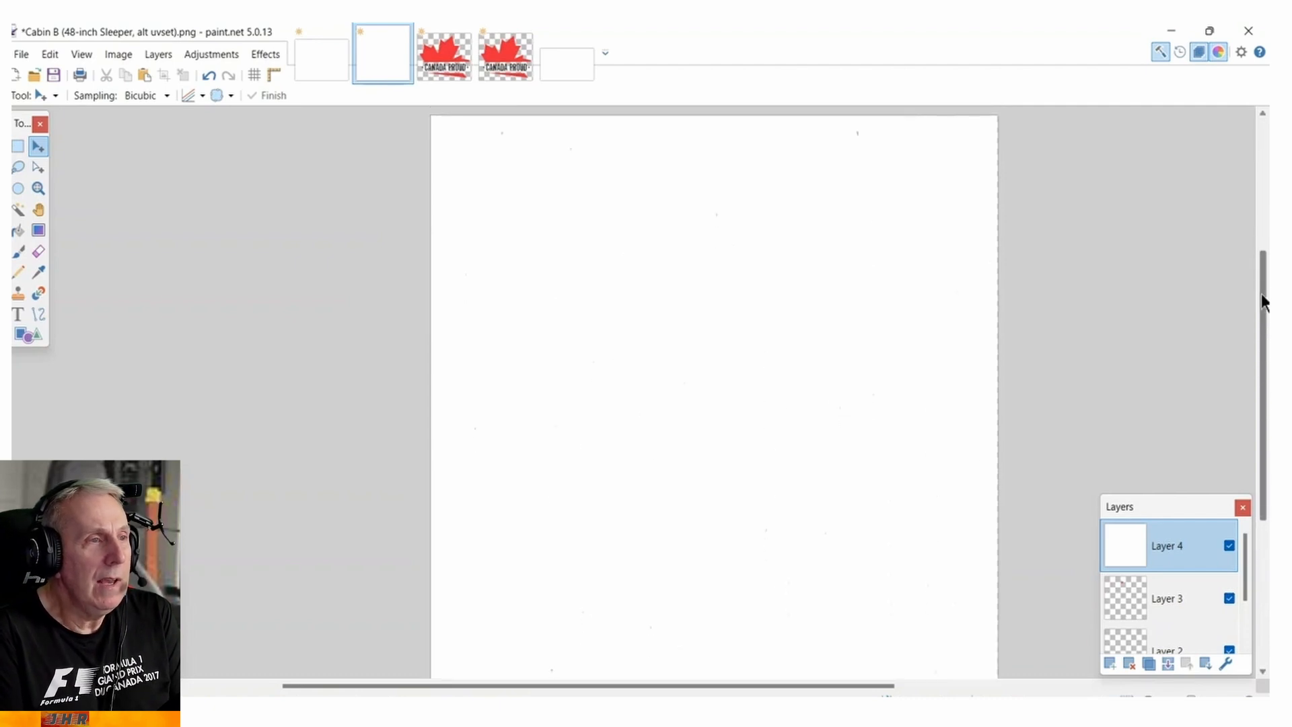
{"action": "scroll", "coordinate": [946, 366], "scroll_direction": "down", "scroll_amount": 1}
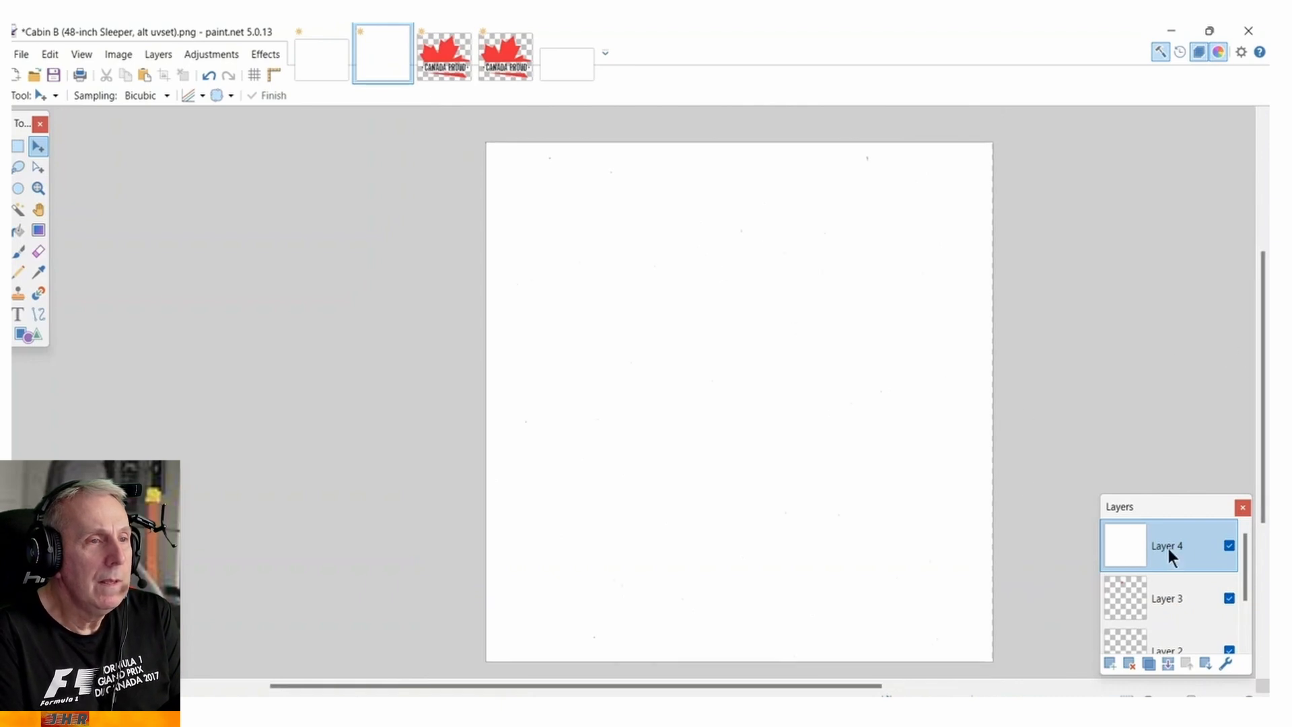
{"action": "left_click_drag", "start_coordinate": [1168, 548], "coordinate": [1169, 639]}
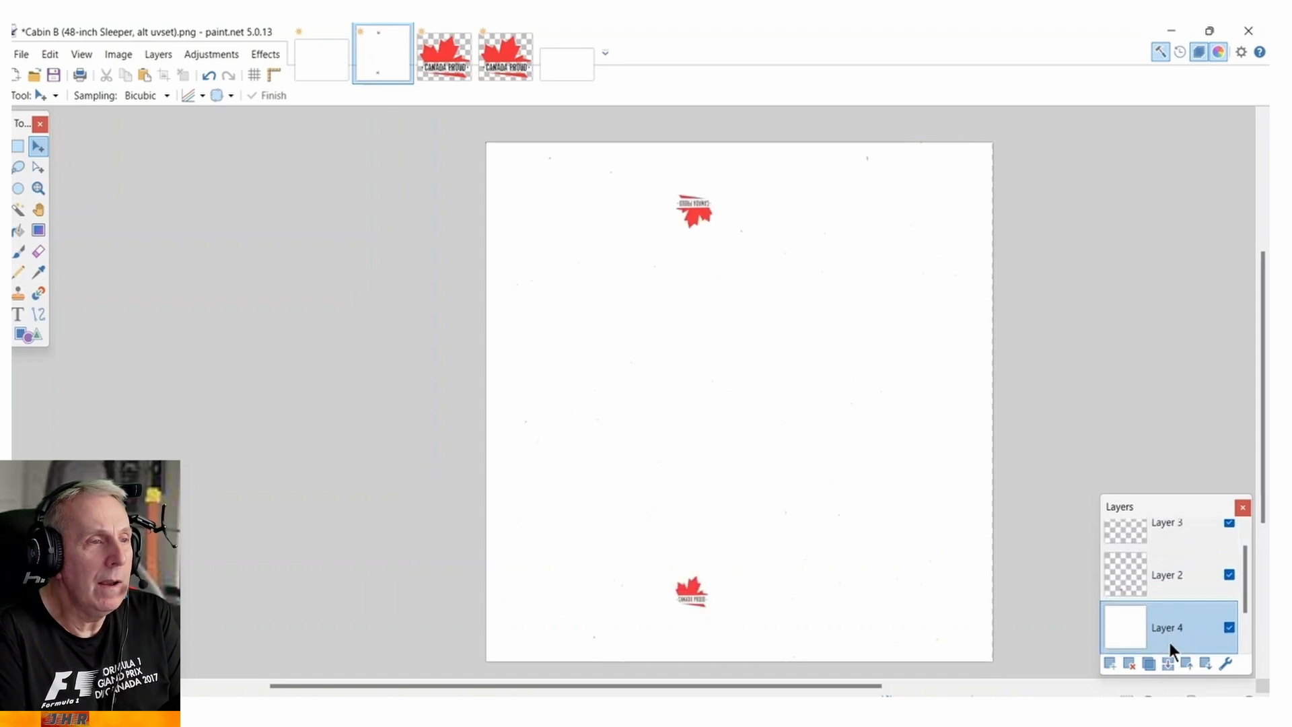
{"action": "scroll", "coordinate": [1186, 527], "scroll_direction": "down", "scroll_amount": 1}
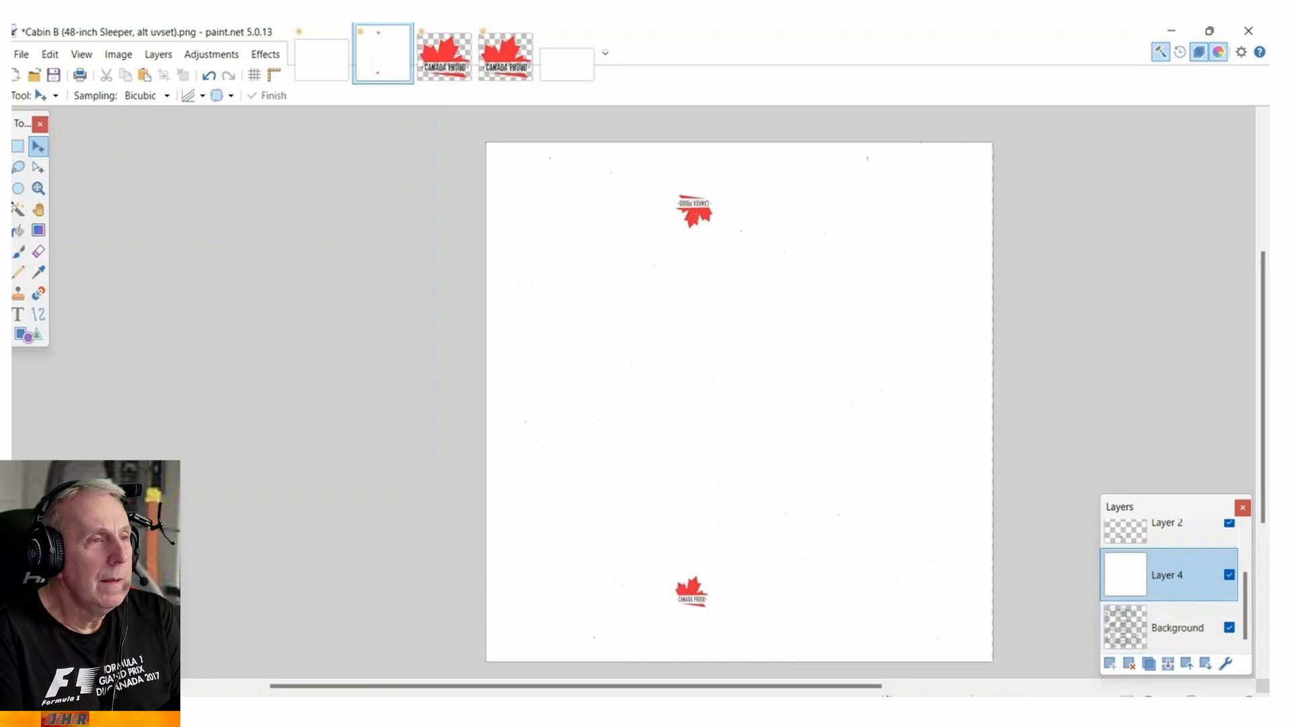
Save the layered image as jhmack48.pdn in the Mack Anthem templates folder.
{"action": "left_click", "coordinate": [21, 59]}
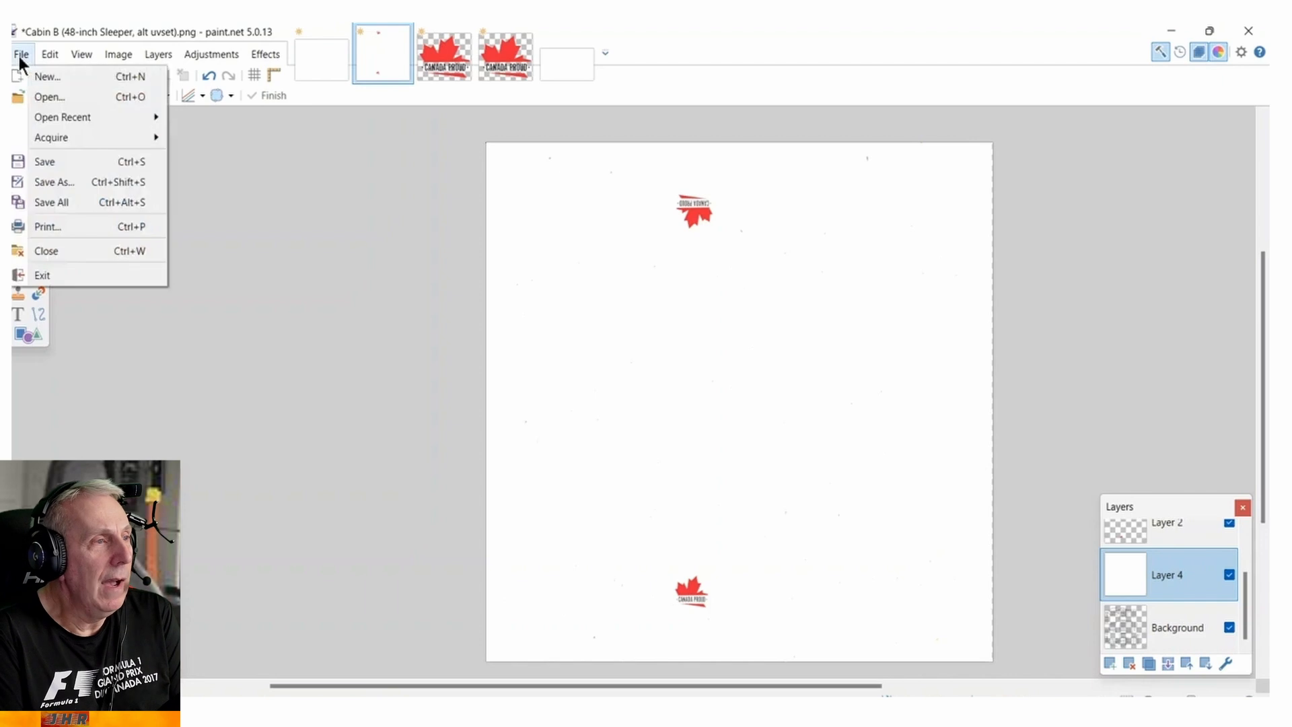
{"action": "left_click", "coordinate": [58, 183]}
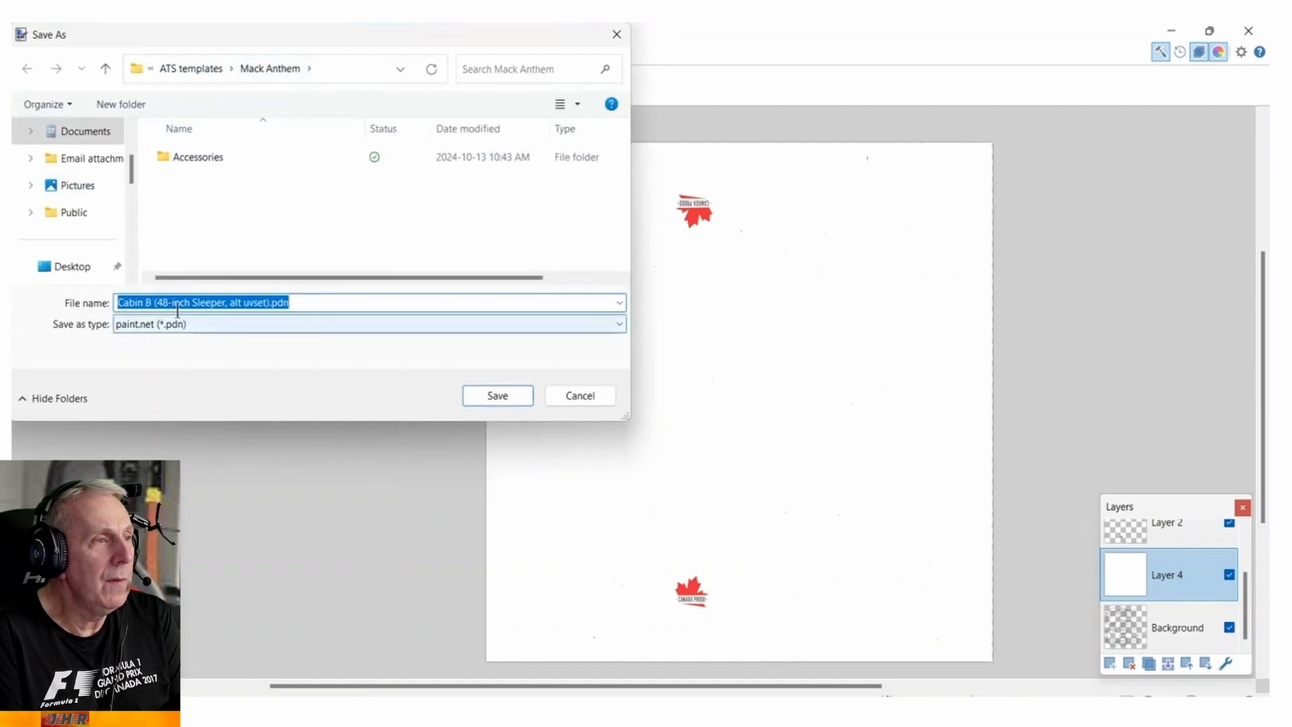
{"action": "left_click", "coordinate": [266, 302]}
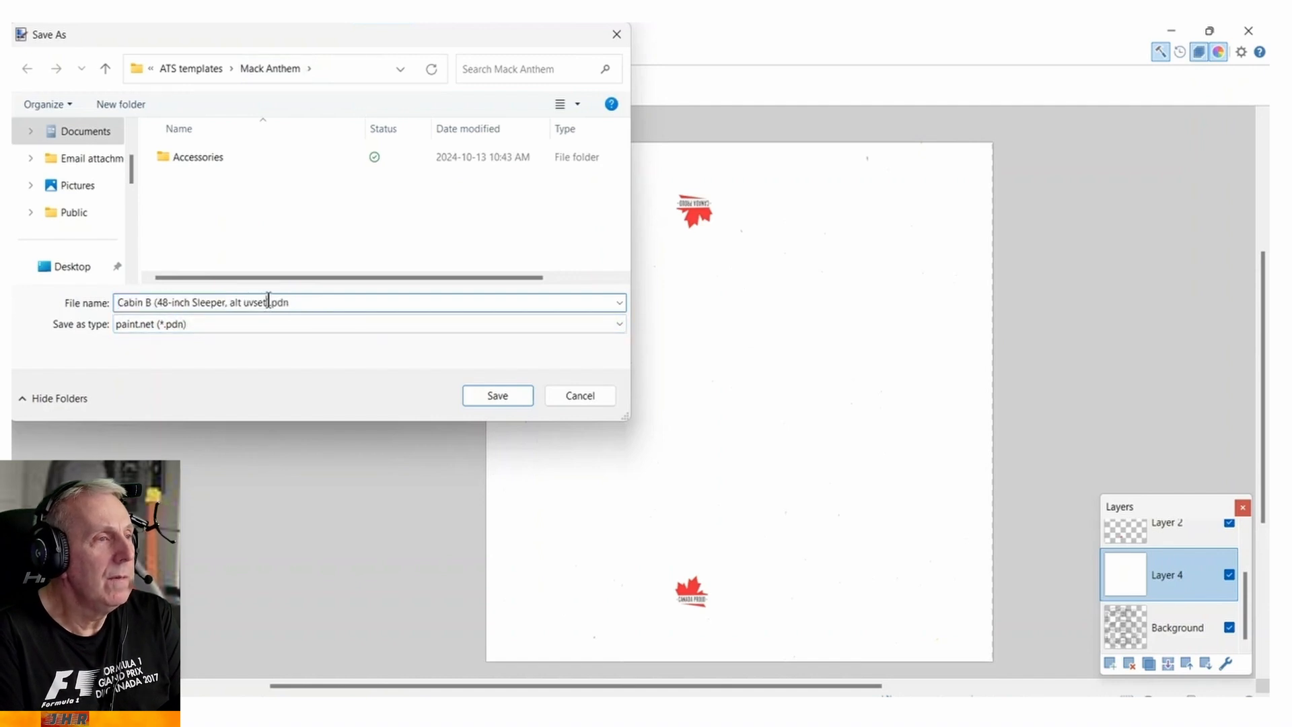
{"action": "left_click_drag", "start_coordinate": [269, 303], "coordinate": [118, 304]}
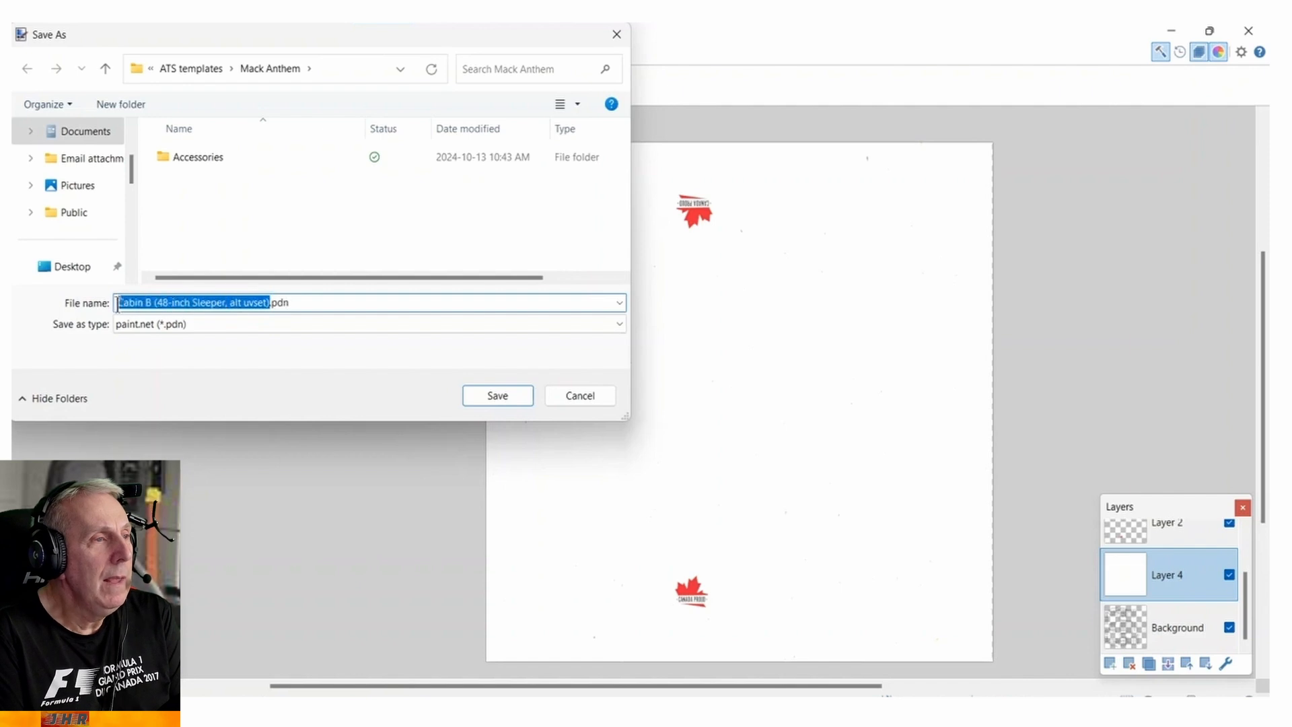
{"action": "type", "text": "jhma"}
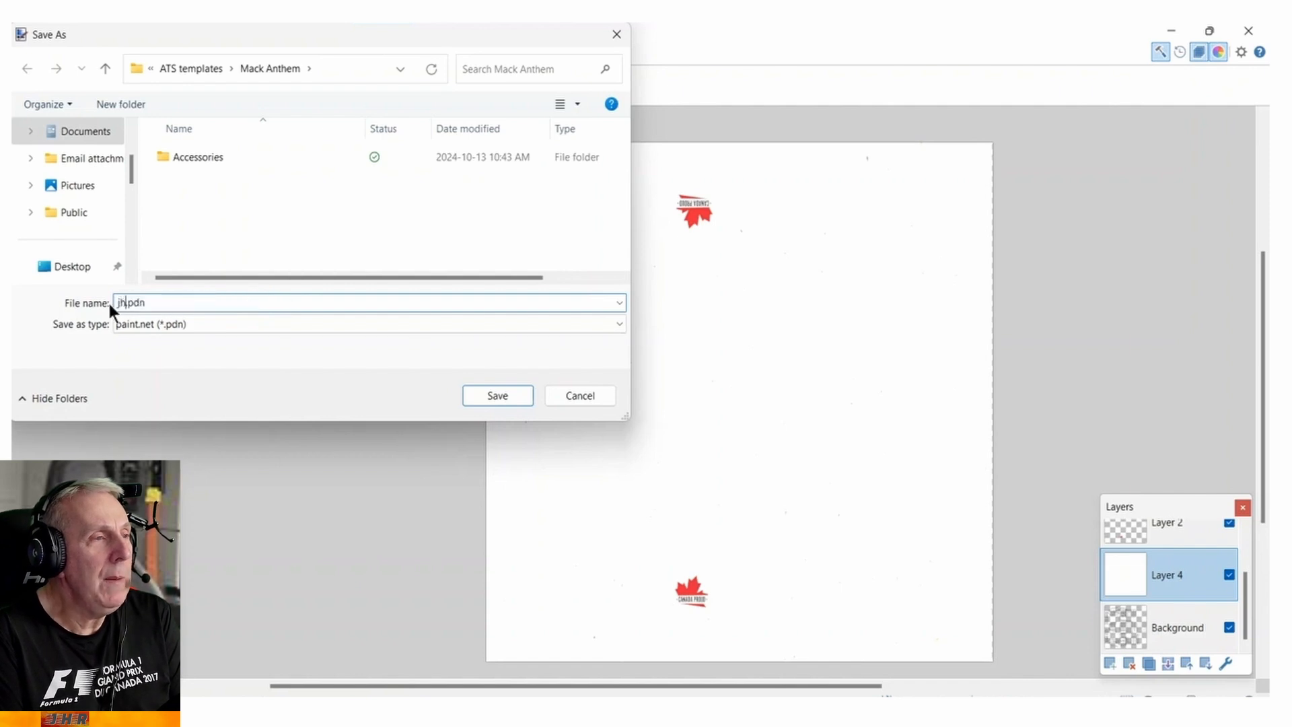
{"action": "type", "text": "ck48"}
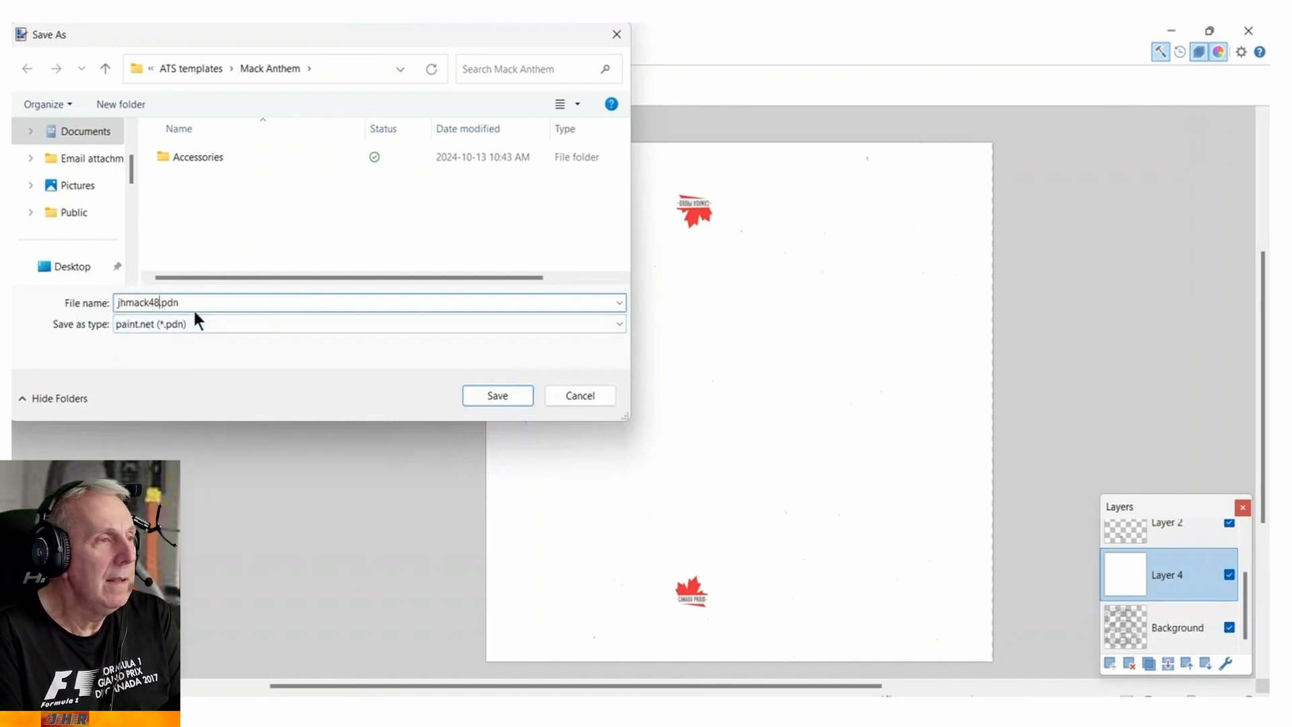
{"action": "left_click", "coordinate": [490, 398]}
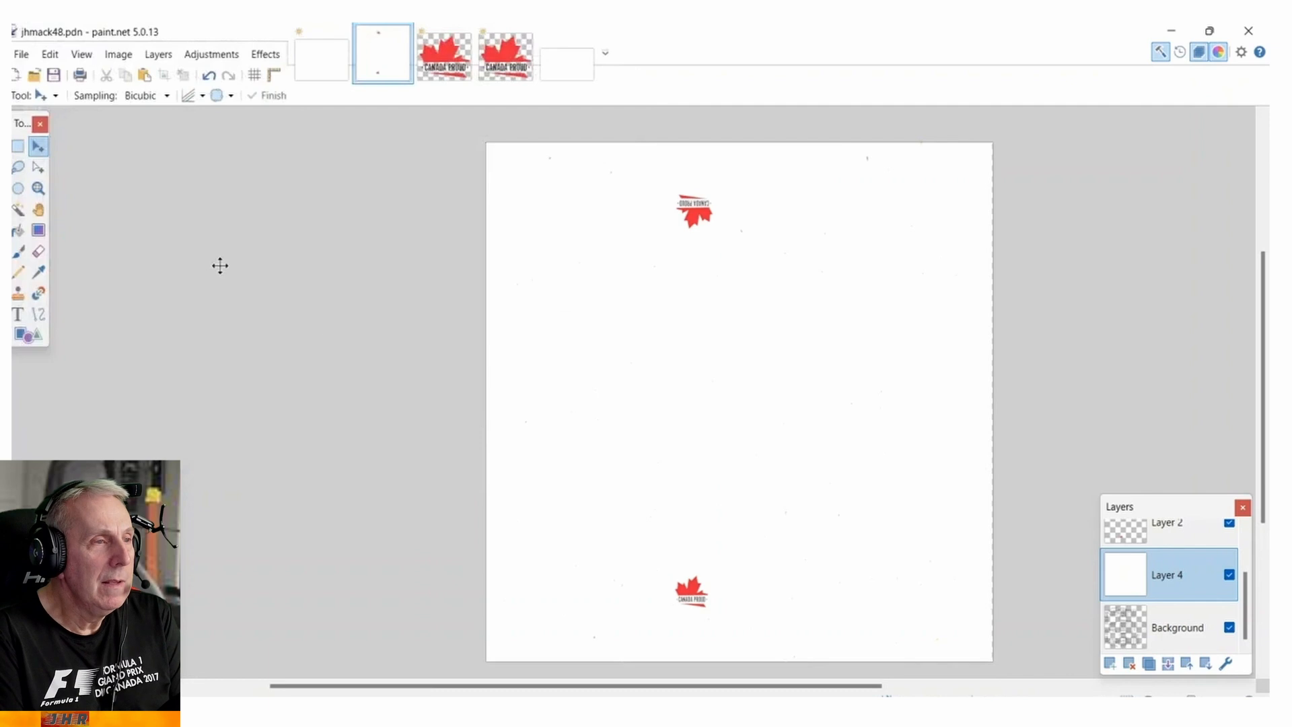
{"action": "left_click", "coordinate": [19, 54]}
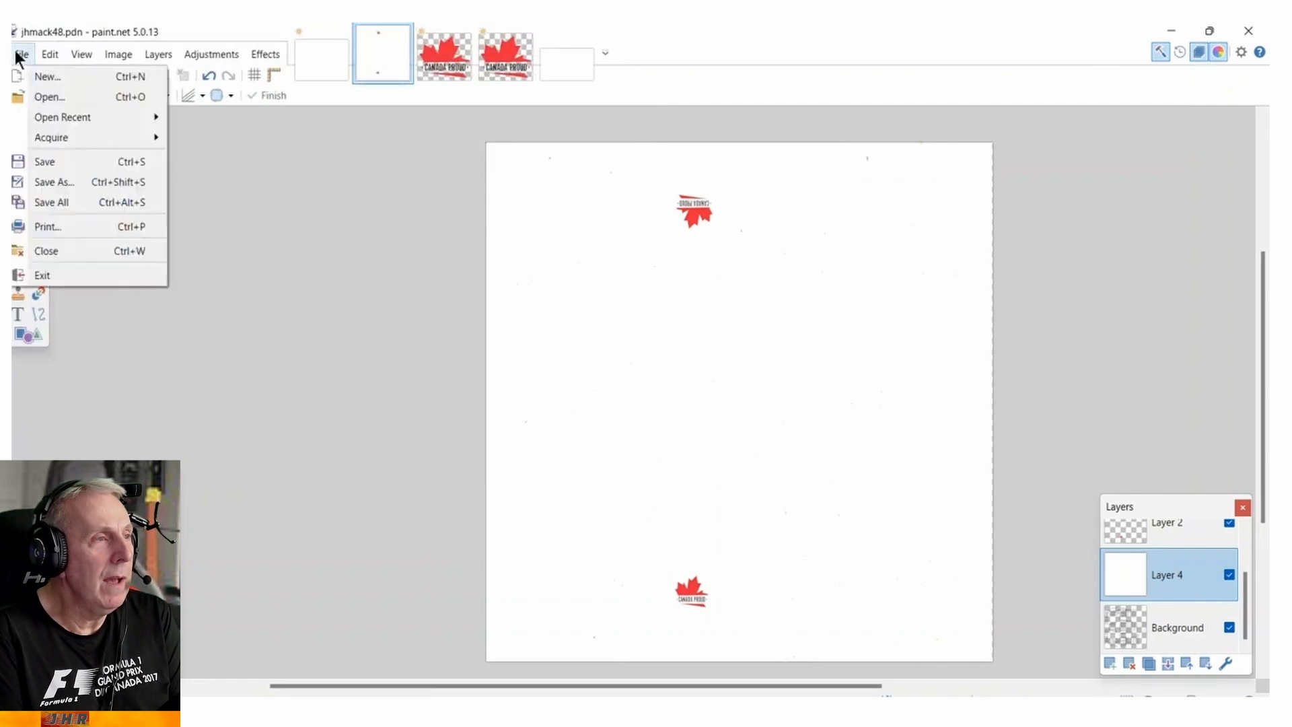
{"action": "left_click", "coordinate": [68, 182]}
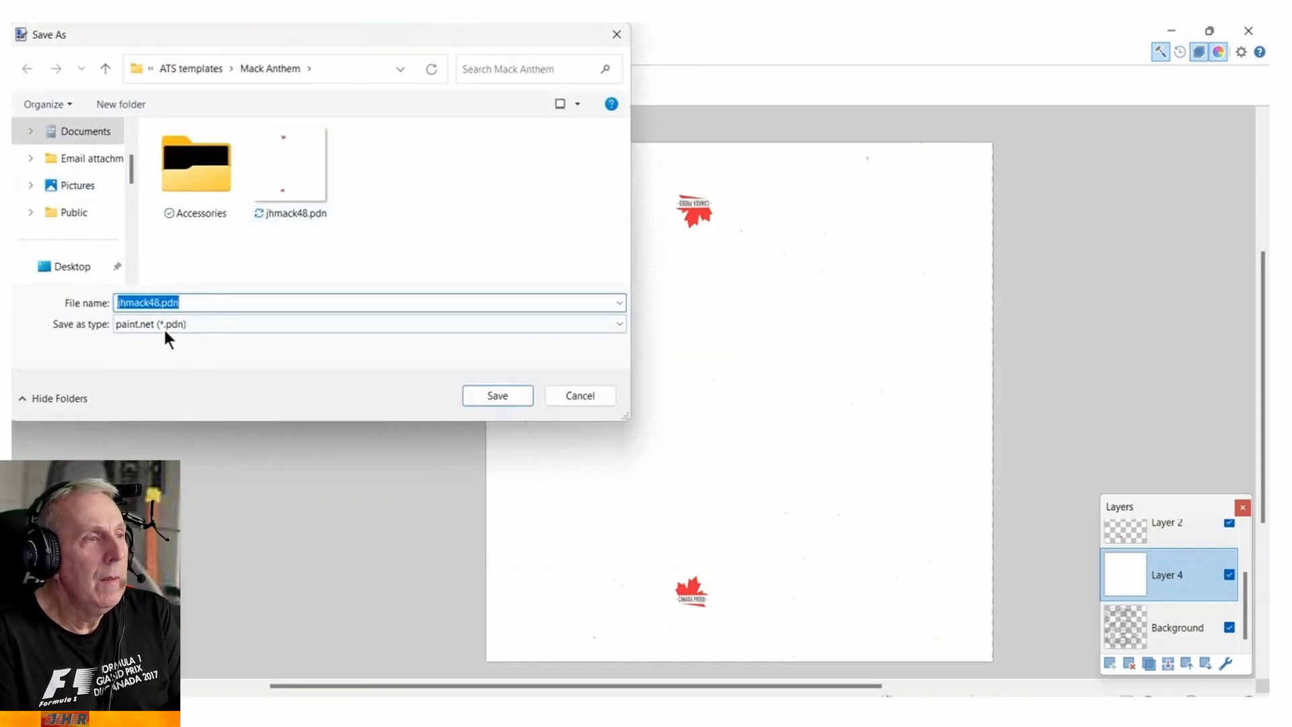
{"action": "left_click", "coordinate": [619, 325]}
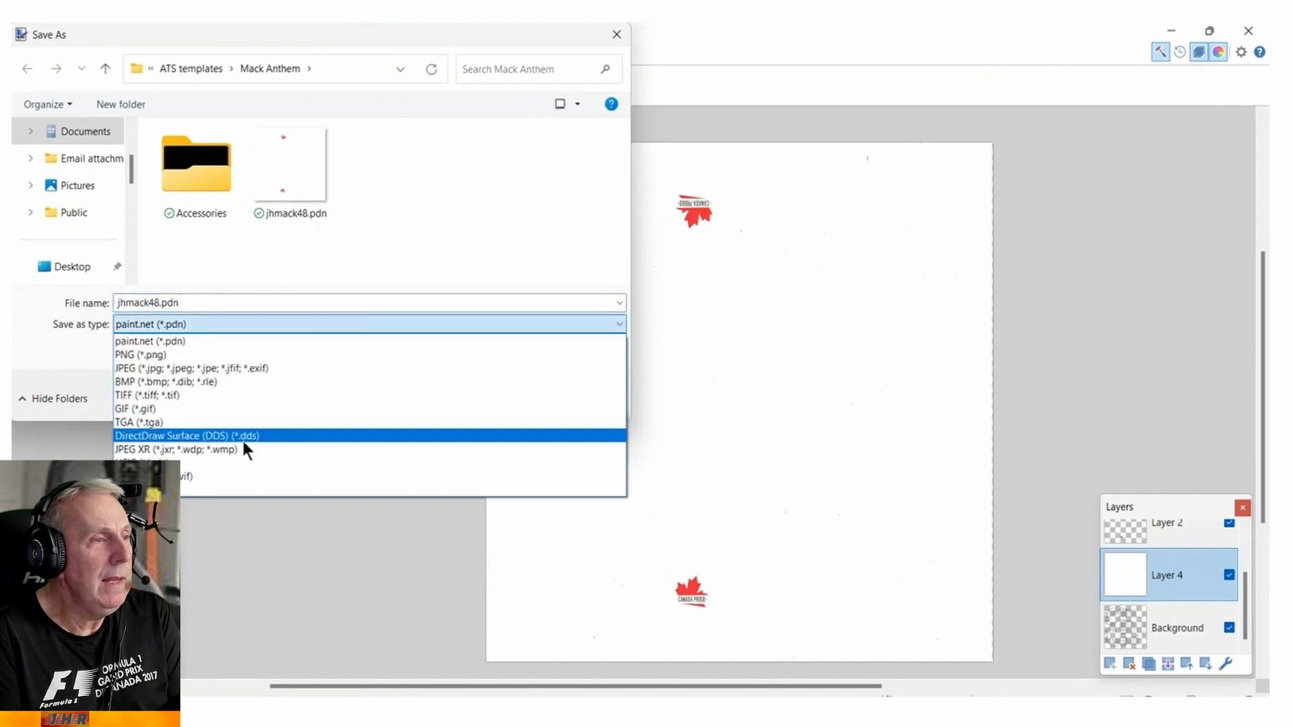
{"action": "left_click", "coordinate": [495, 263]}
{"action": "left_click", "coordinate": [572, 397]}
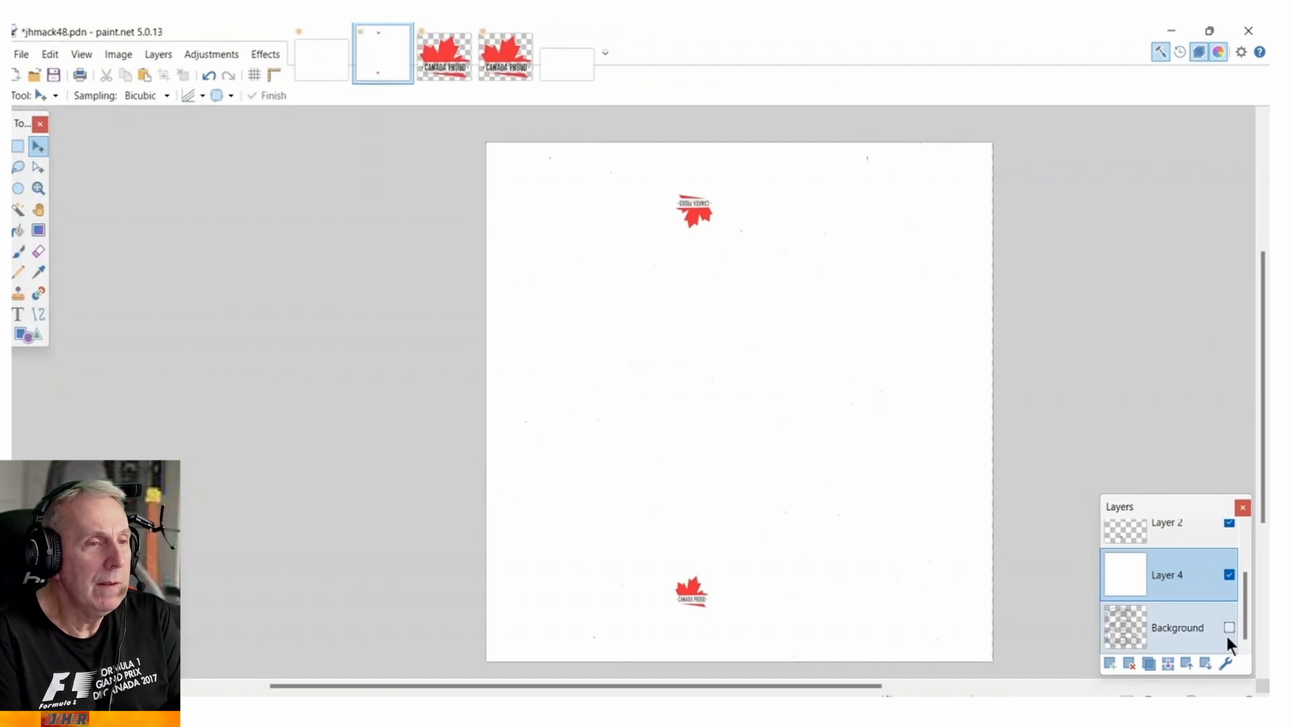
Save a copy as jhmack48.dds in DirectDraw Surface (DDS) format in the Mack Anthem folder, proceeding to the format settings.
{"action": "left_click", "coordinate": [19, 53]}
{"action": "left_click", "coordinate": [58, 181]}
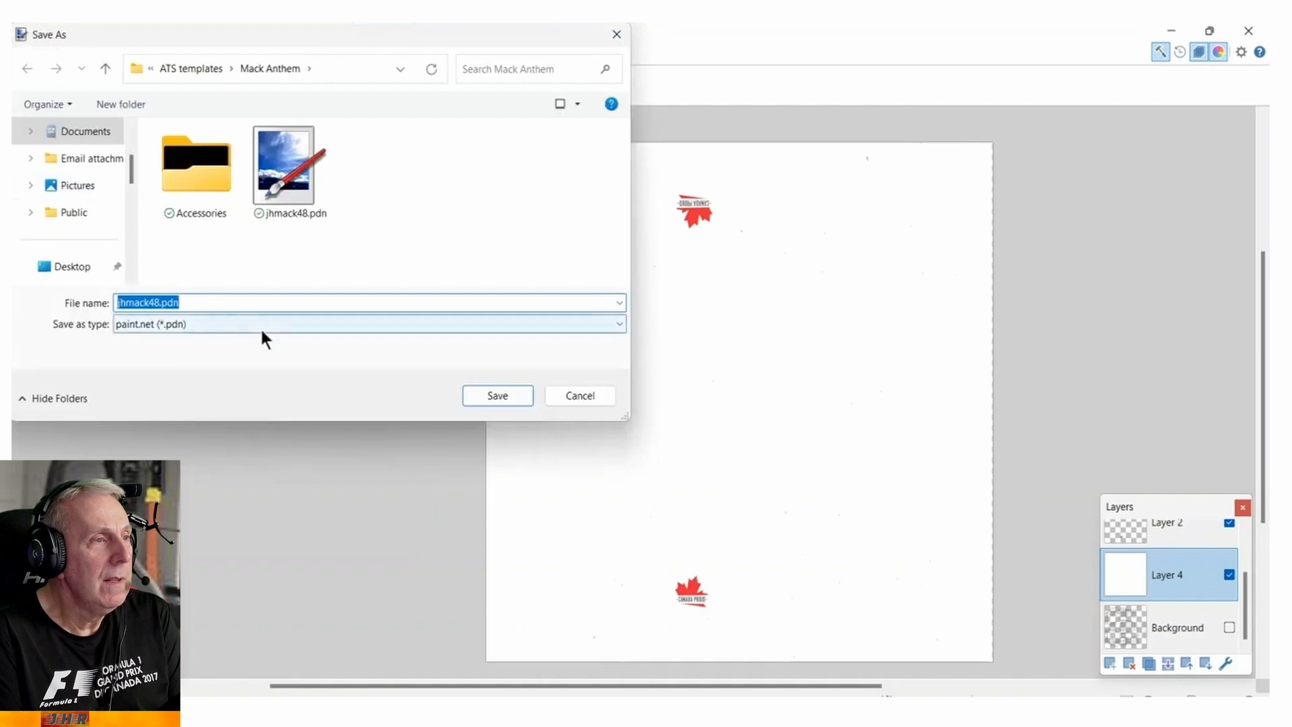
{"action": "left_click", "coordinate": [617, 323]}
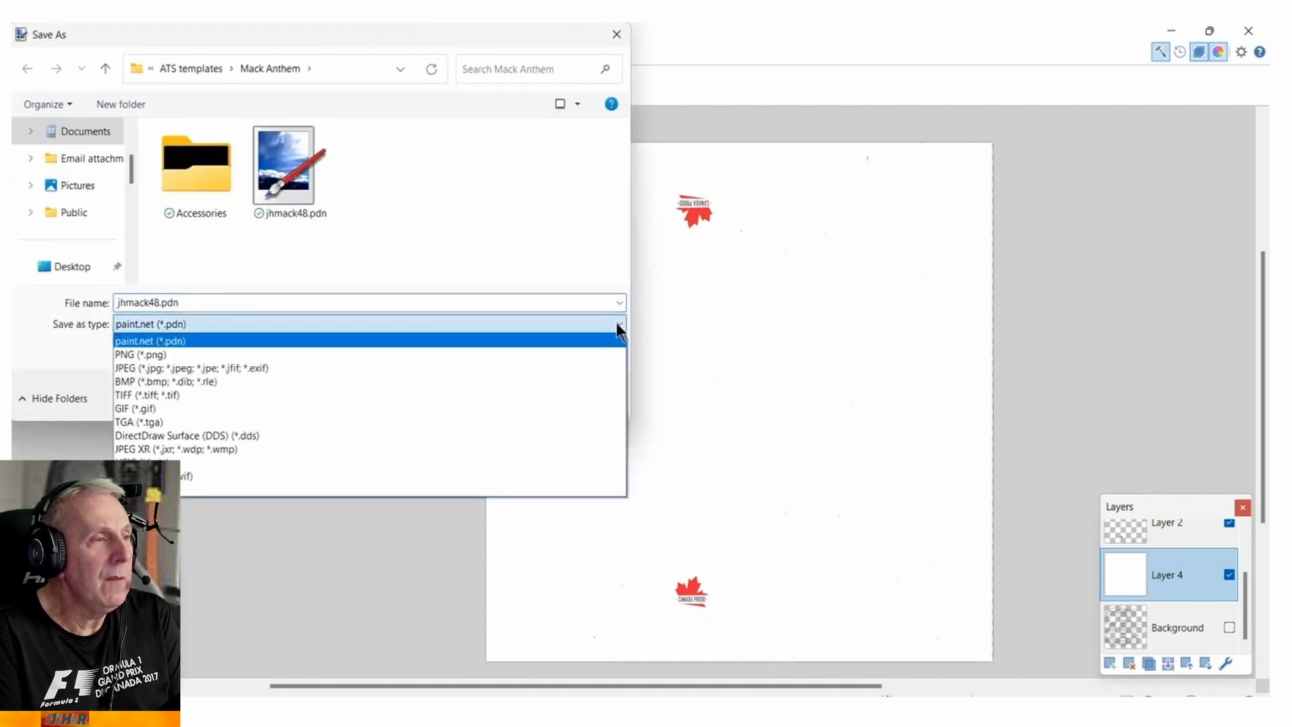
{"action": "left_click", "coordinate": [255, 435]}
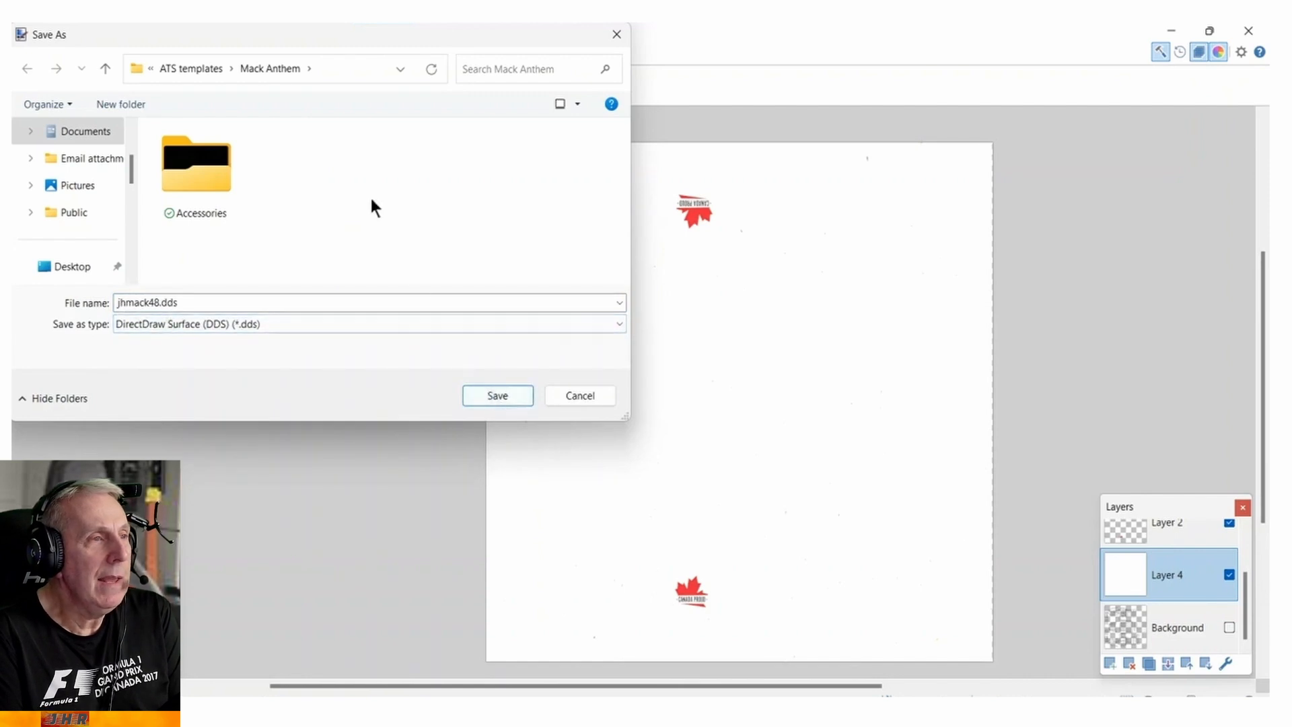
{"action": "left_click", "coordinate": [499, 394]}
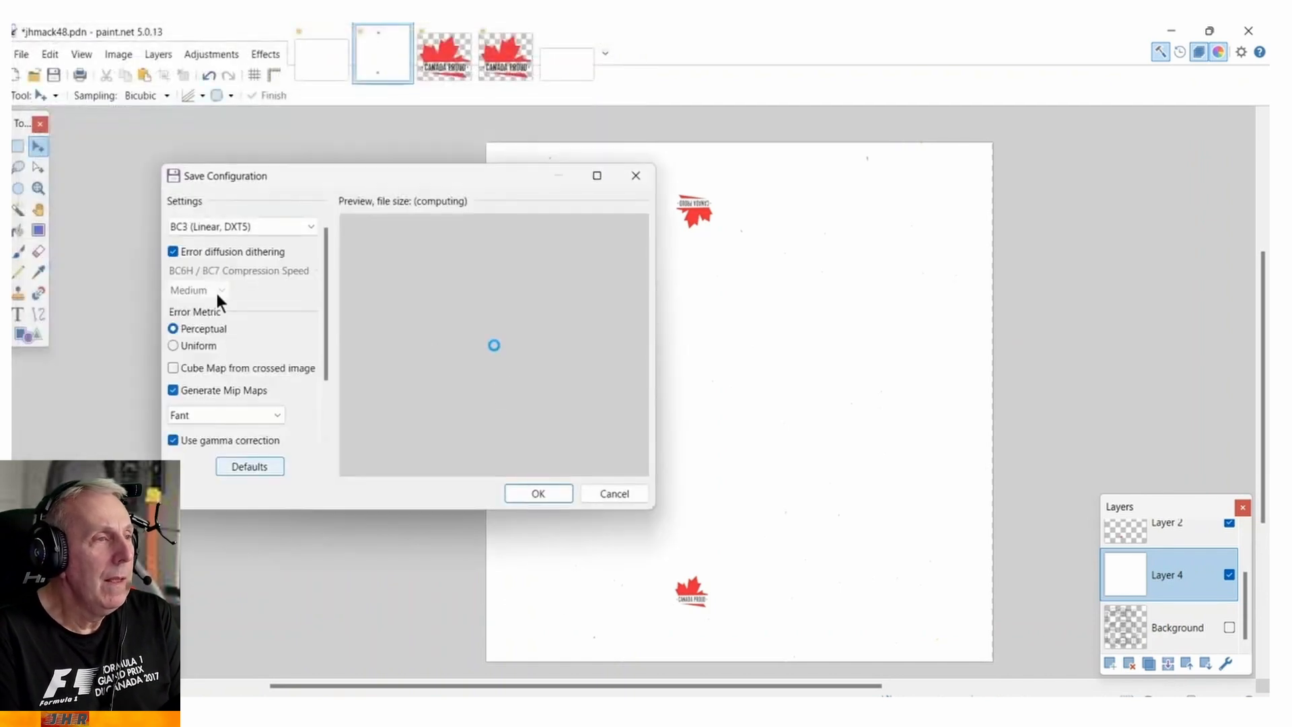
Set the DDS compression to BC3 (Linear, DXT5), accept the save settings, and flatten the image to complete the save.
{"action": "left_click", "coordinate": [308, 229]}
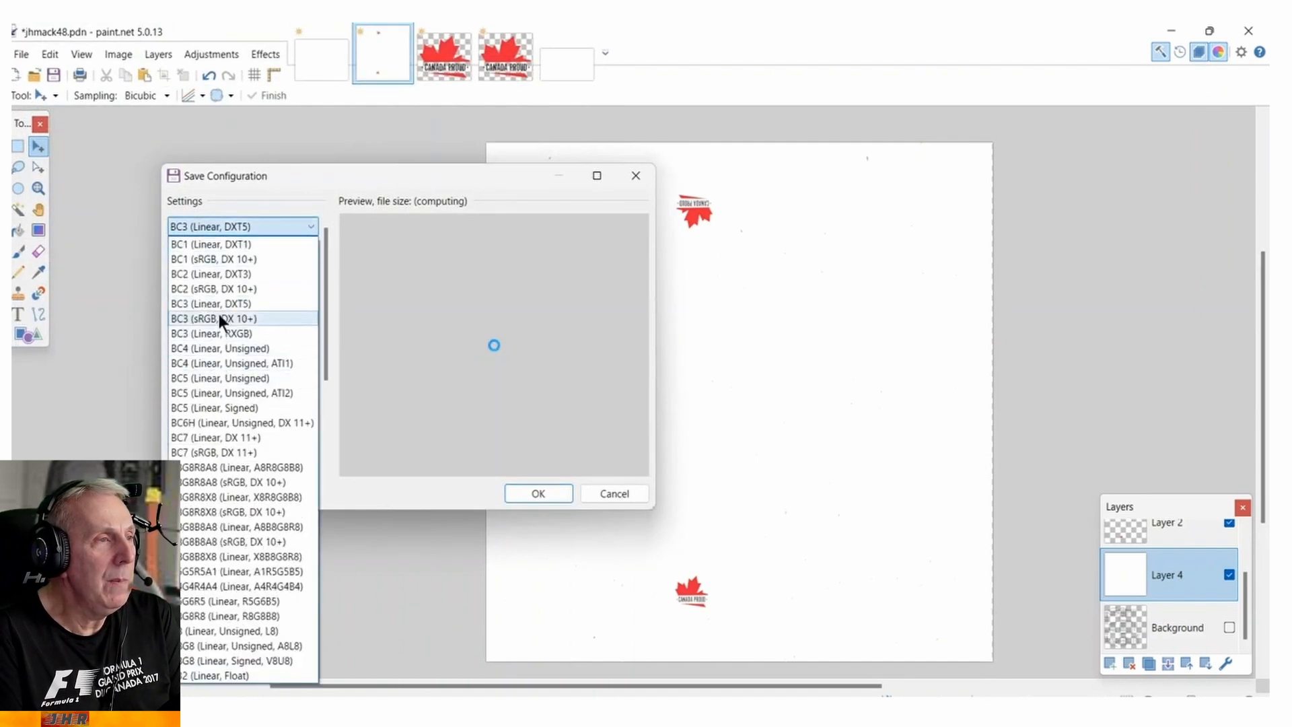
{"action": "left_click", "coordinate": [200, 304]}
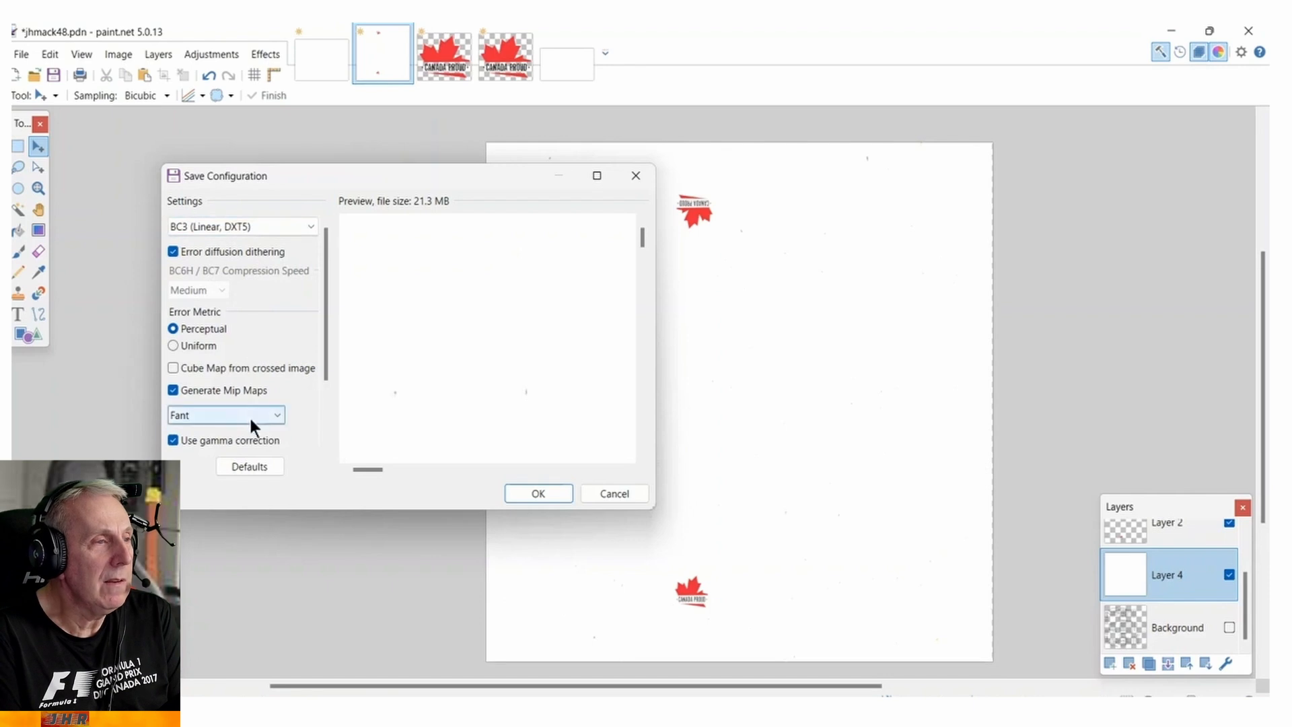
{"action": "left_click", "coordinate": [527, 495]}
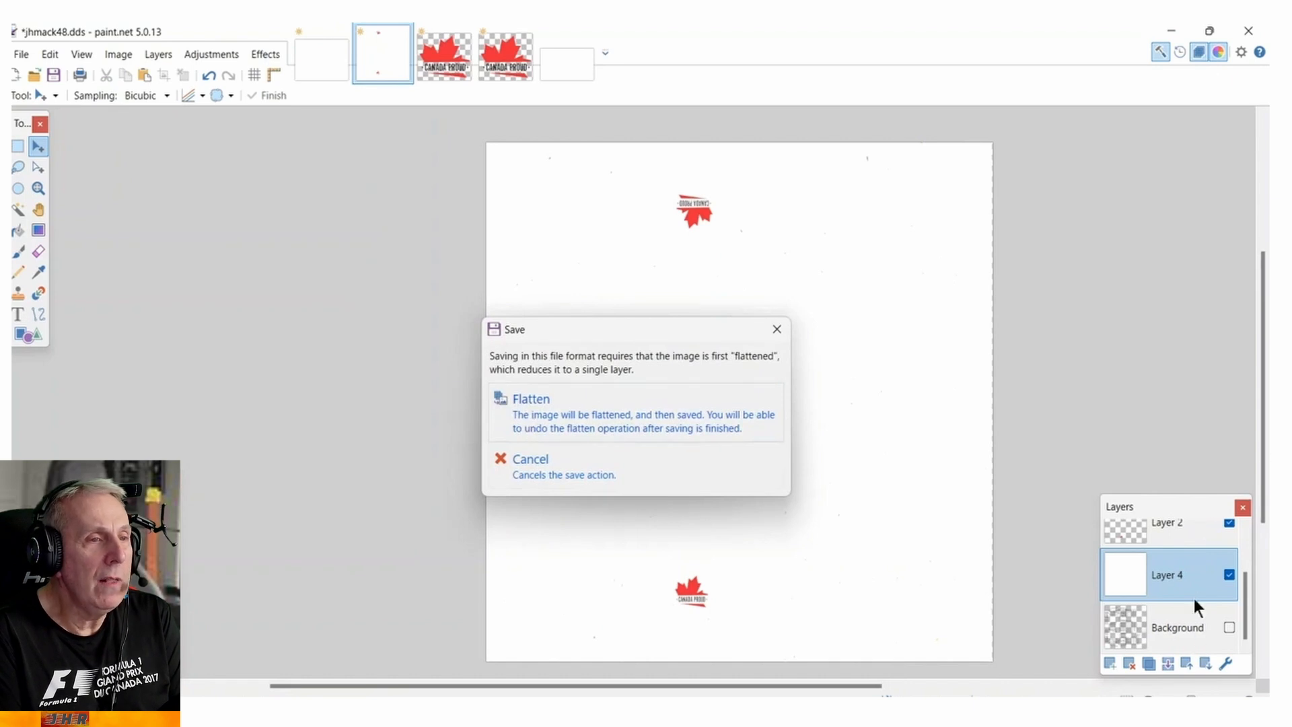
{"action": "left_click", "coordinate": [615, 424]}
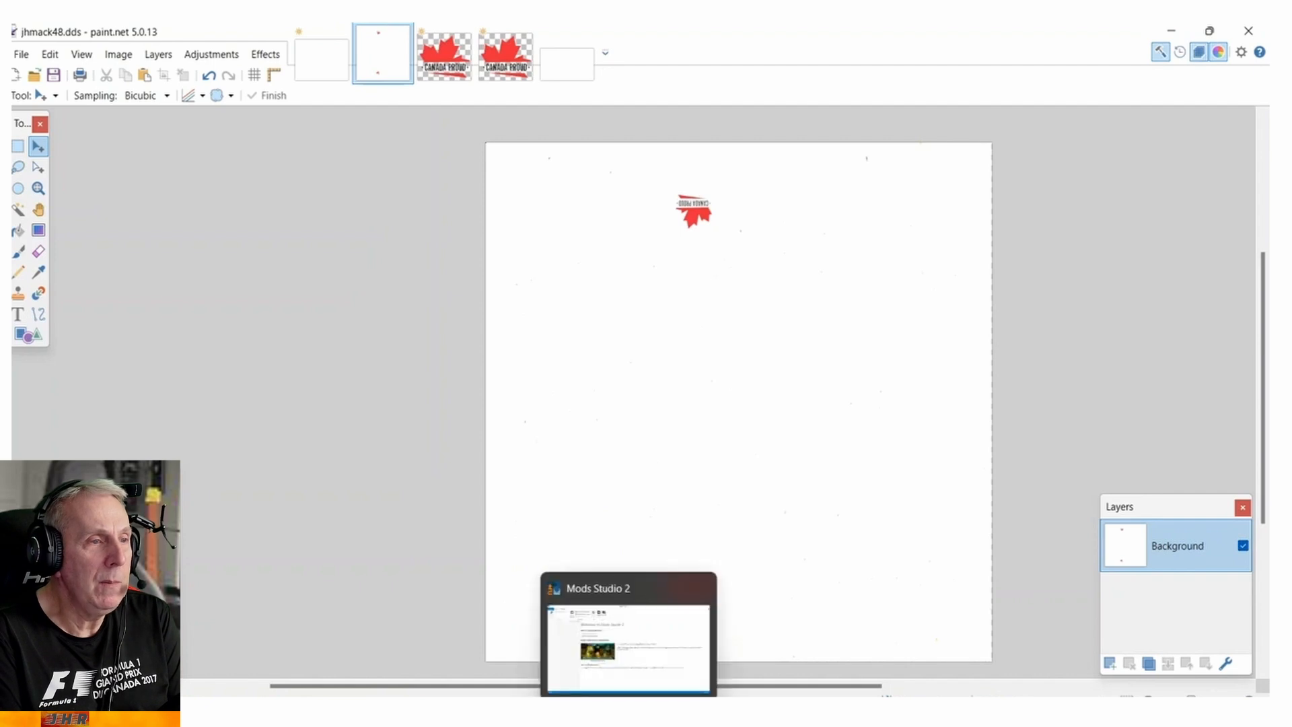
Switch to Mods Studio 2 and start a new American Truck Simulator (ATS) mod project.
{"action": "left_click", "coordinate": [629, 714]}
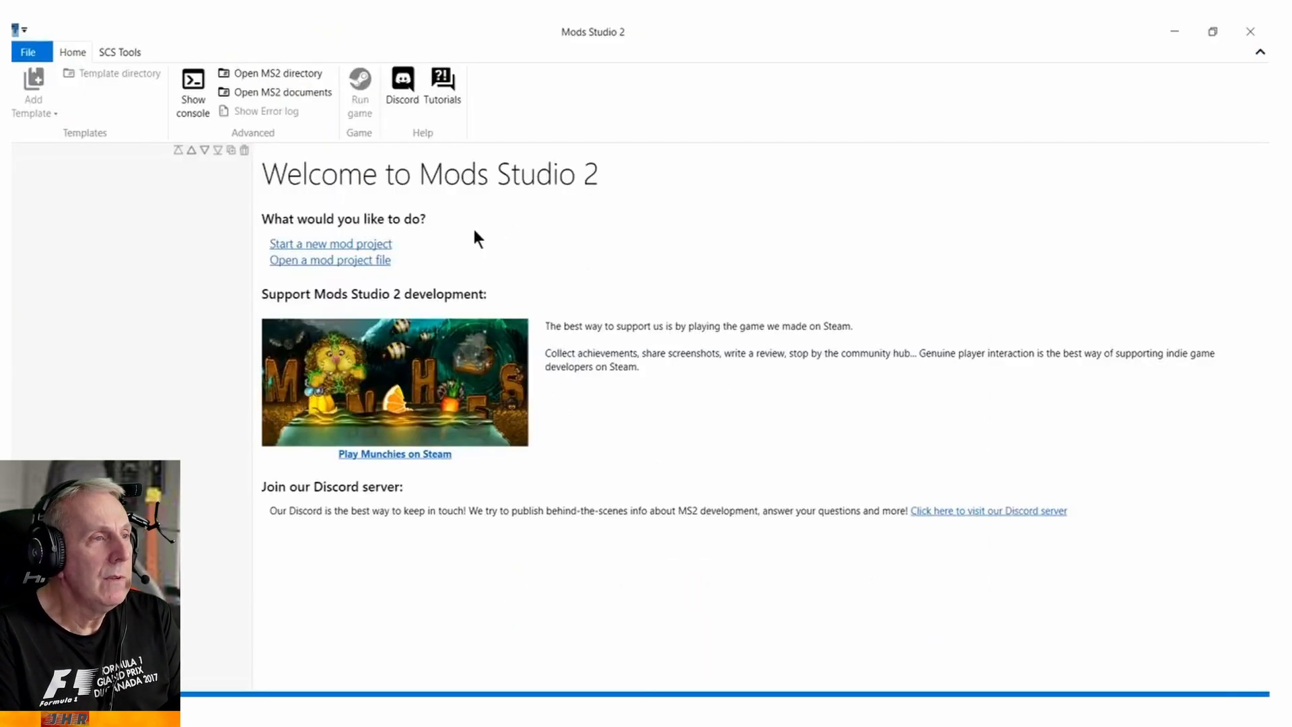
{"action": "left_click", "coordinate": [350, 244]}
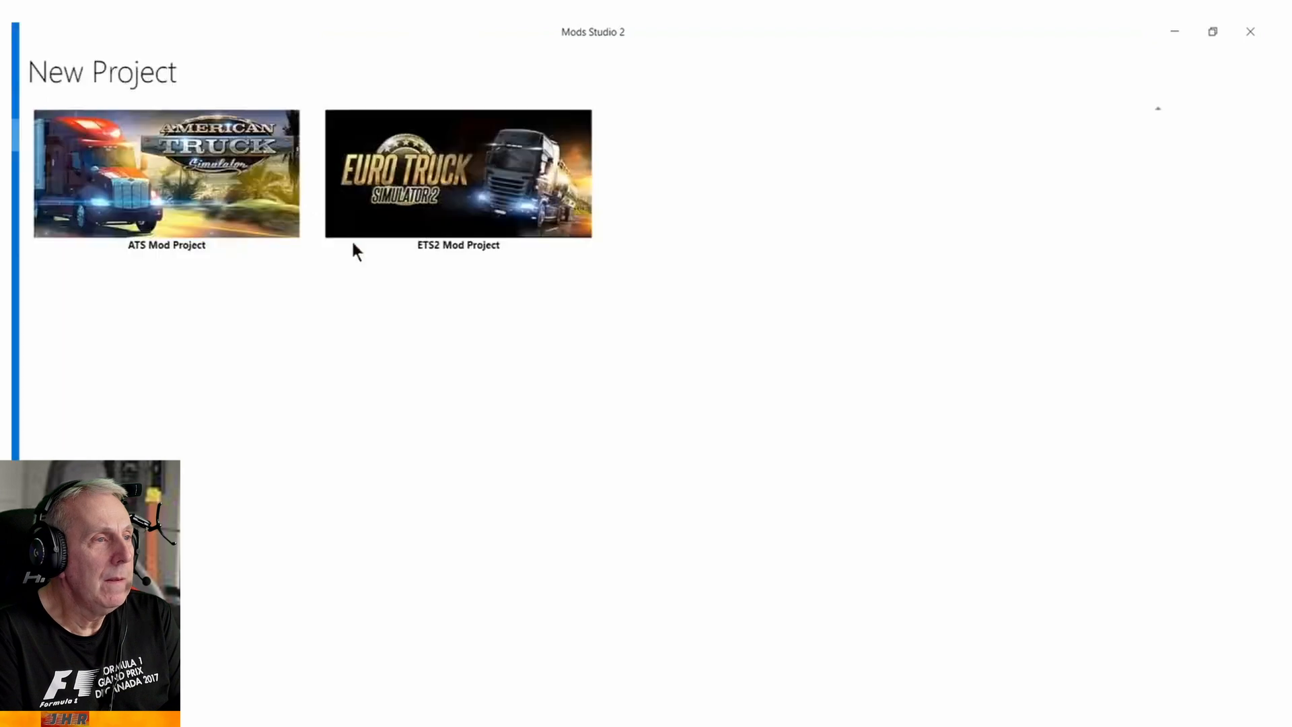
{"action": "left_click", "coordinate": [270, 196]}
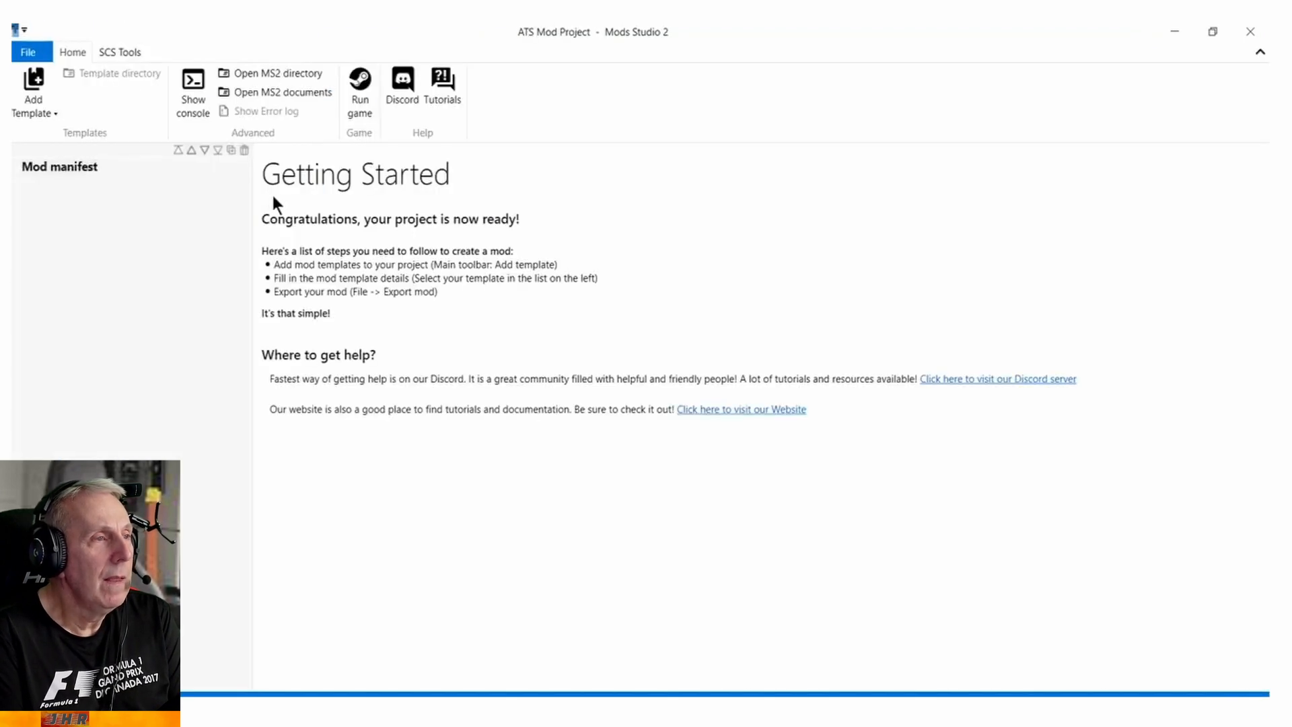
Fill in the mod manifest with name jhmack48, the author's initials, version 1.0, and the truck and paint_job categories.
{"action": "left_click", "coordinate": [71, 167]}
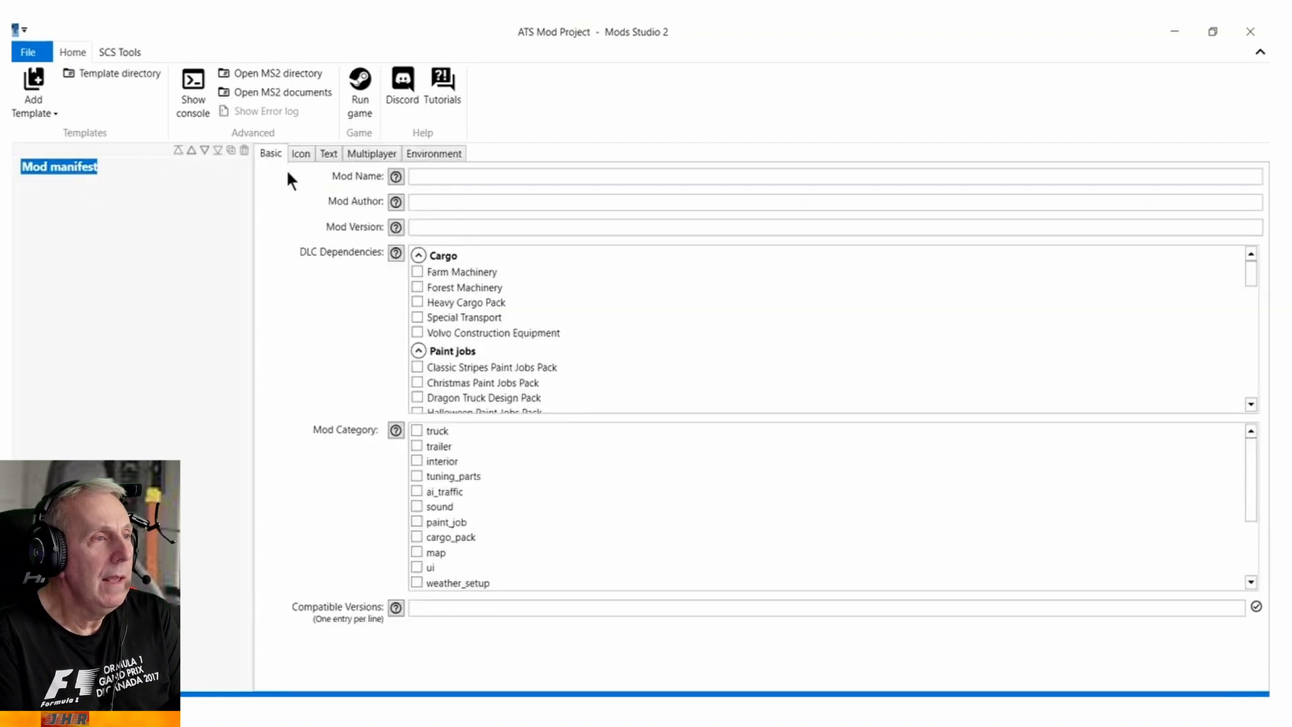
{"action": "left_click", "coordinate": [460, 178]}
{"action": "type", "text": "jhmack48"}
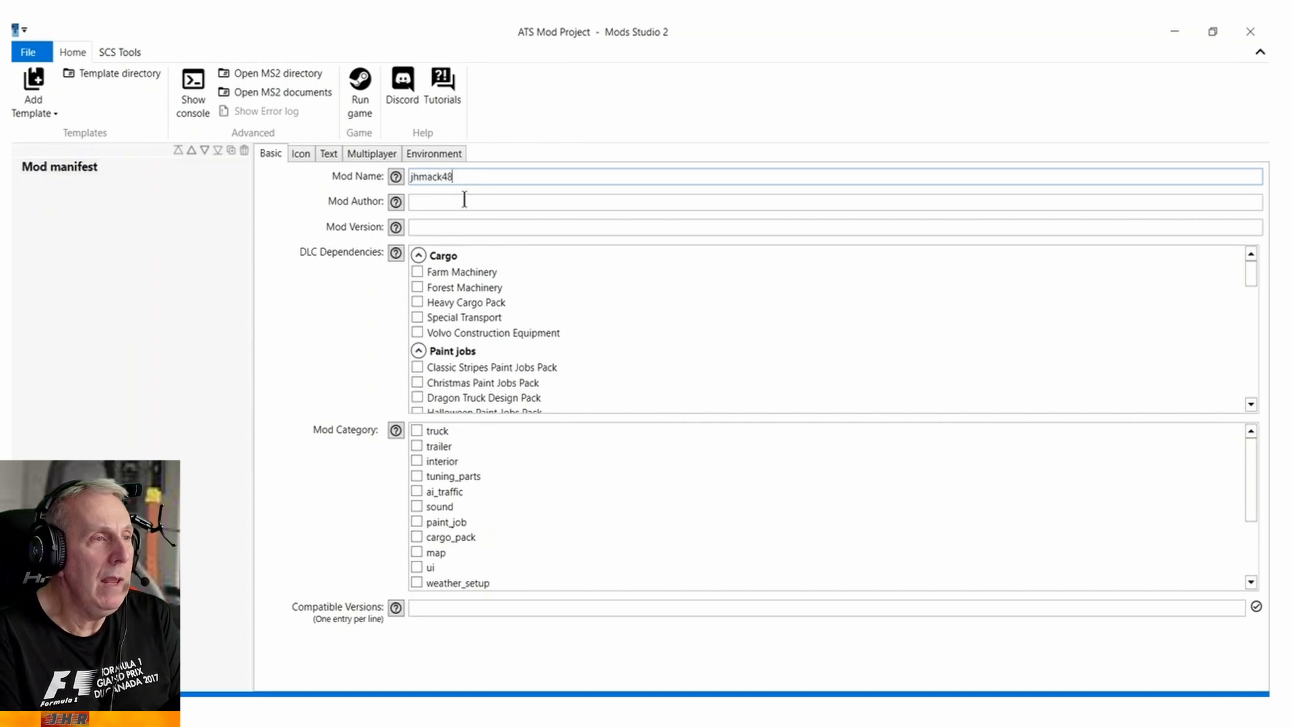
{"action": "left_click", "coordinate": [465, 202]}
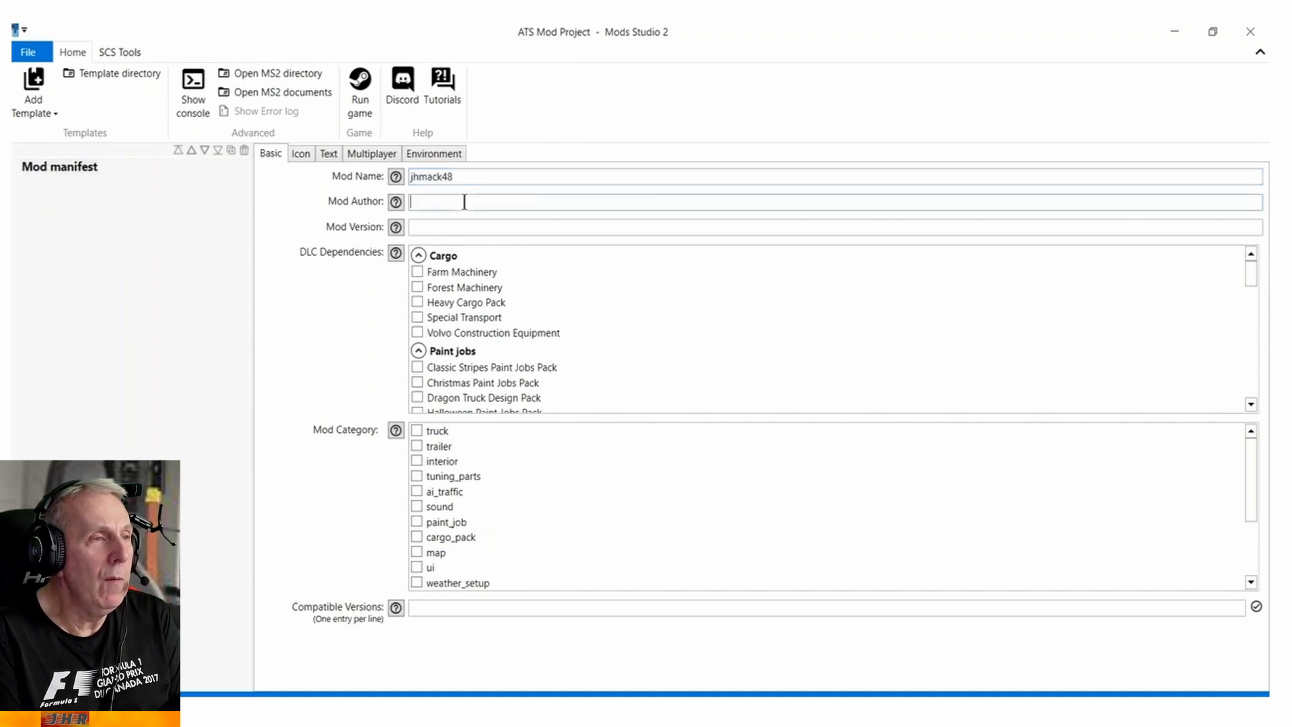
{"action": "type", "text": "jh"}
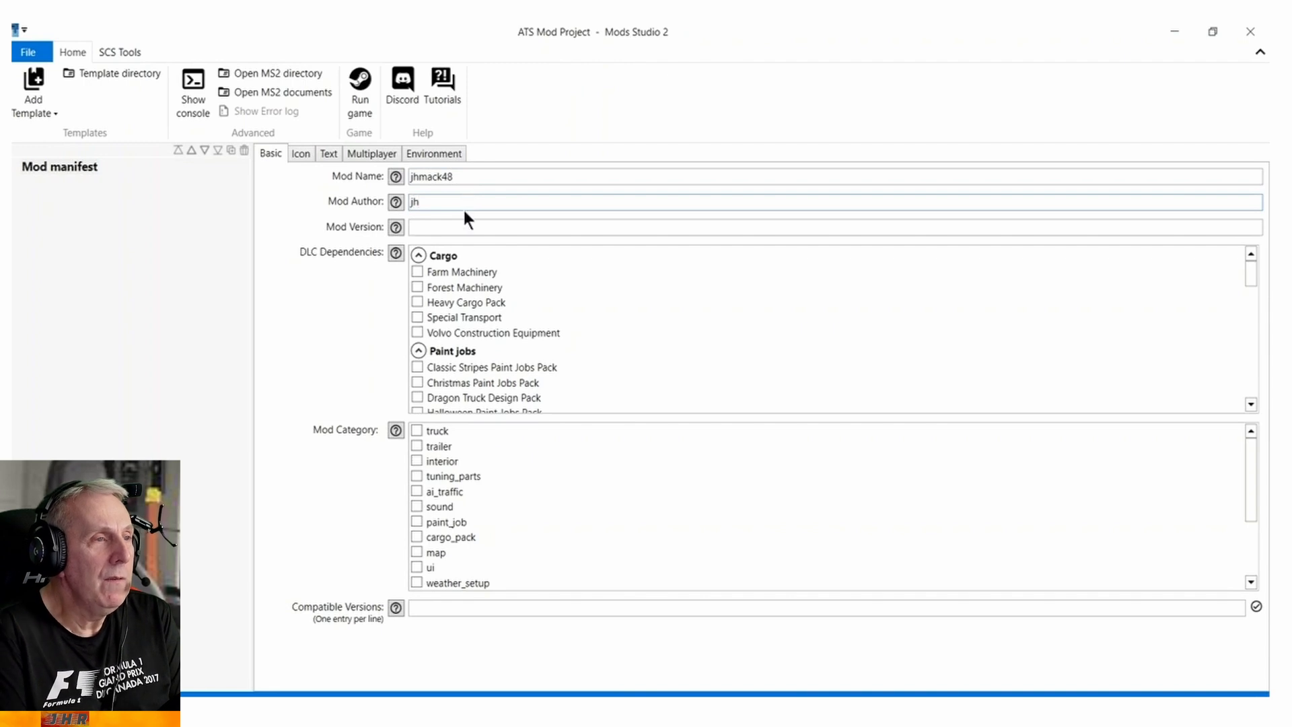
{"action": "left_click", "coordinate": [460, 229]}
{"action": "type", "text": "1."}
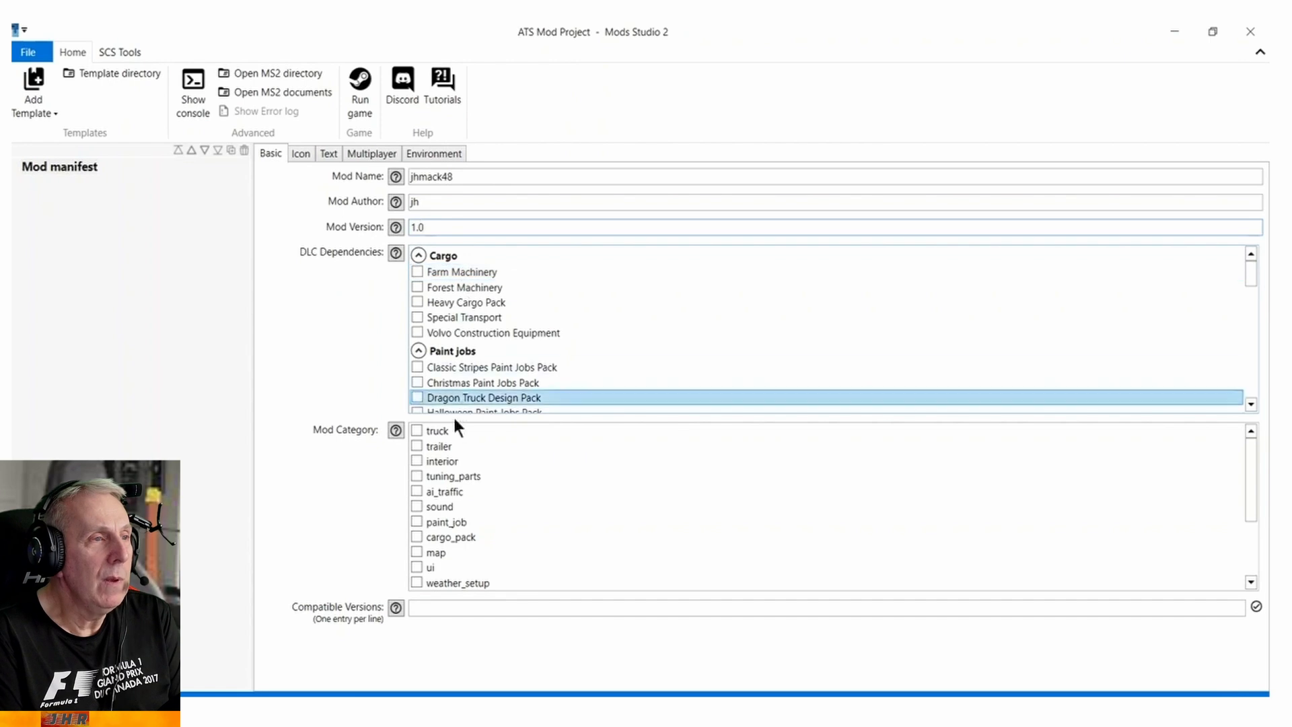
{"action": "left_click", "coordinate": [413, 427]}
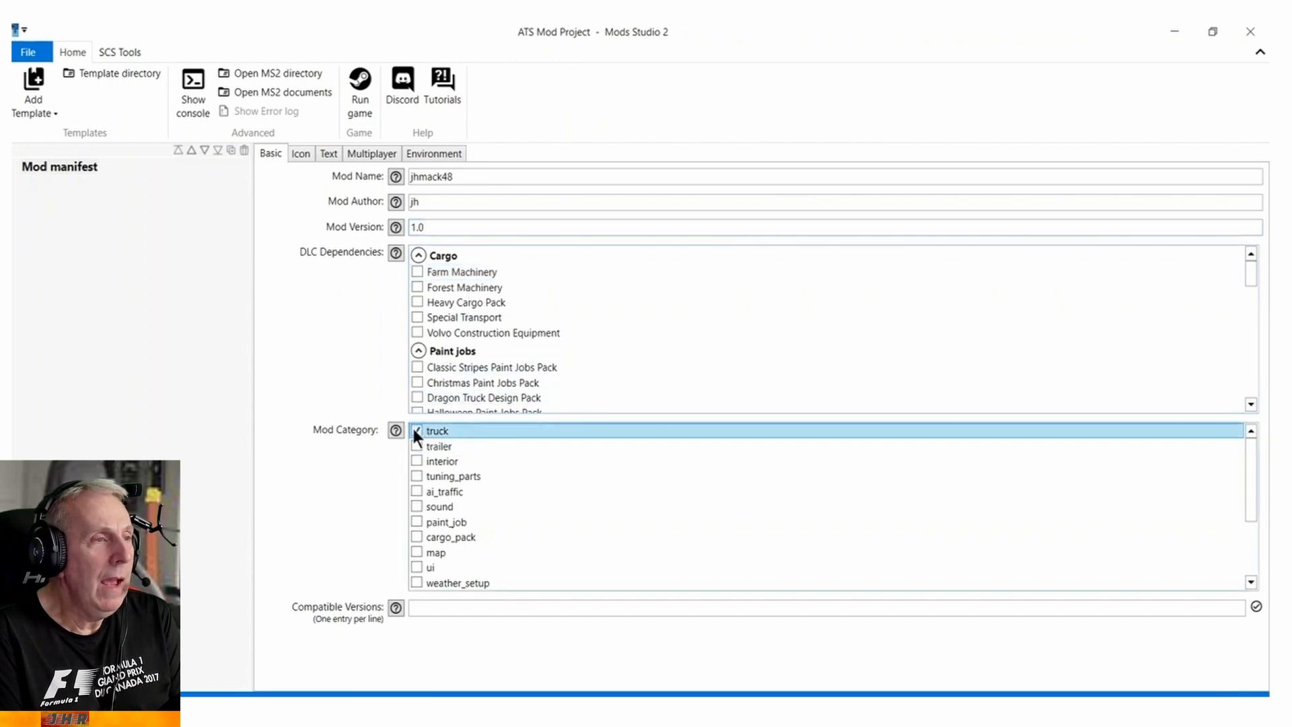
{"action": "left_click", "coordinate": [414, 521]}
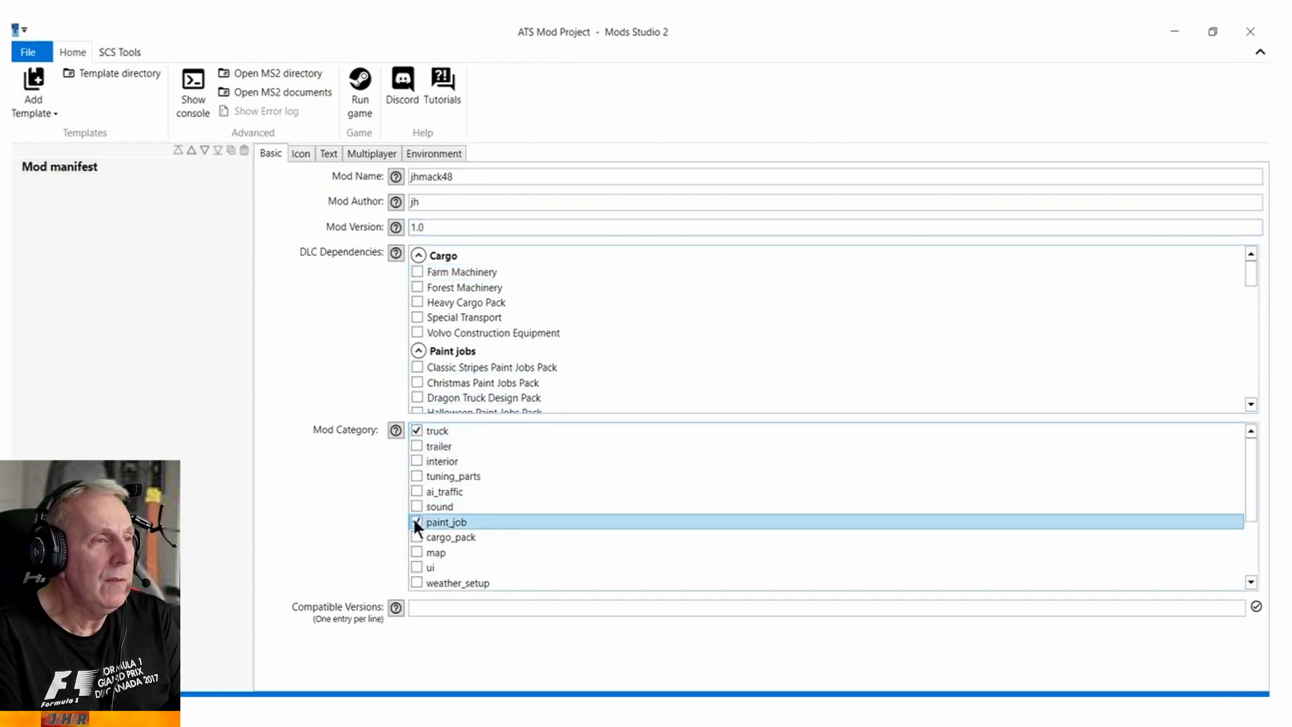
Review the manifest's icon, description and multiplayer settings, and set the mod internal name to jhmack48.
{"action": "left_click", "coordinate": [300, 155]}
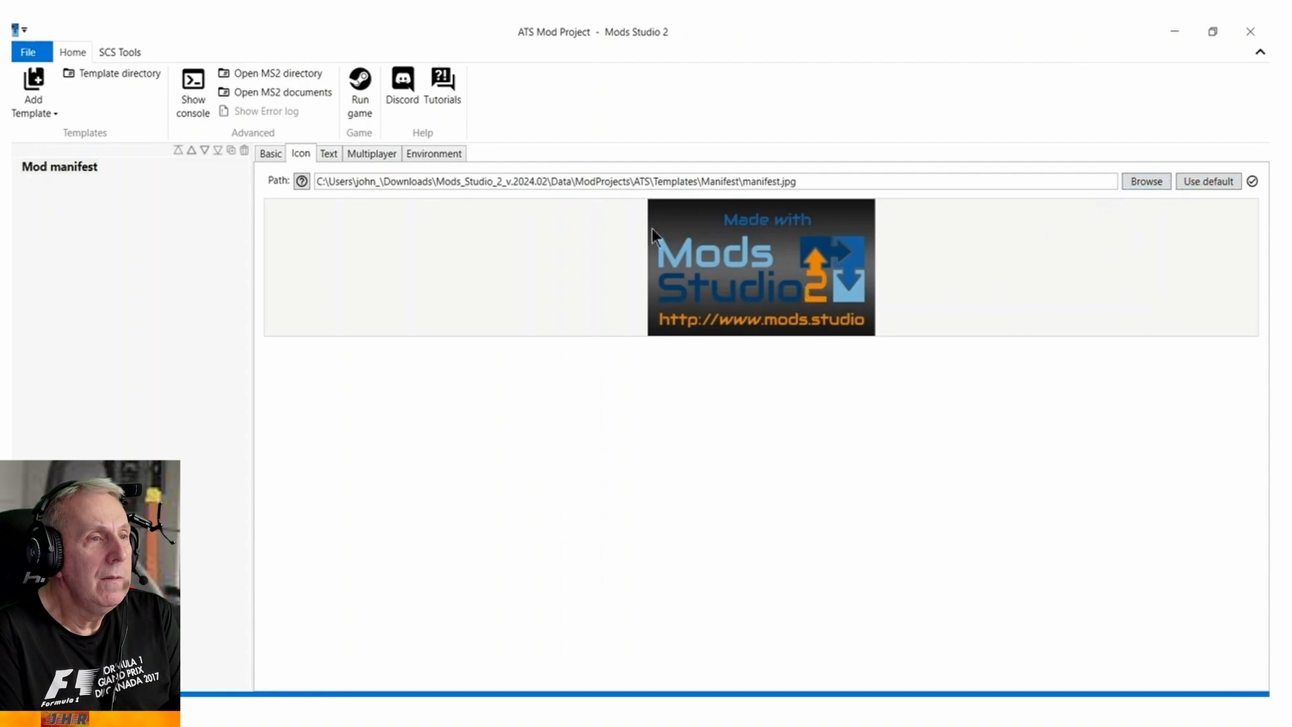
{"action": "left_click", "coordinate": [330, 154]}
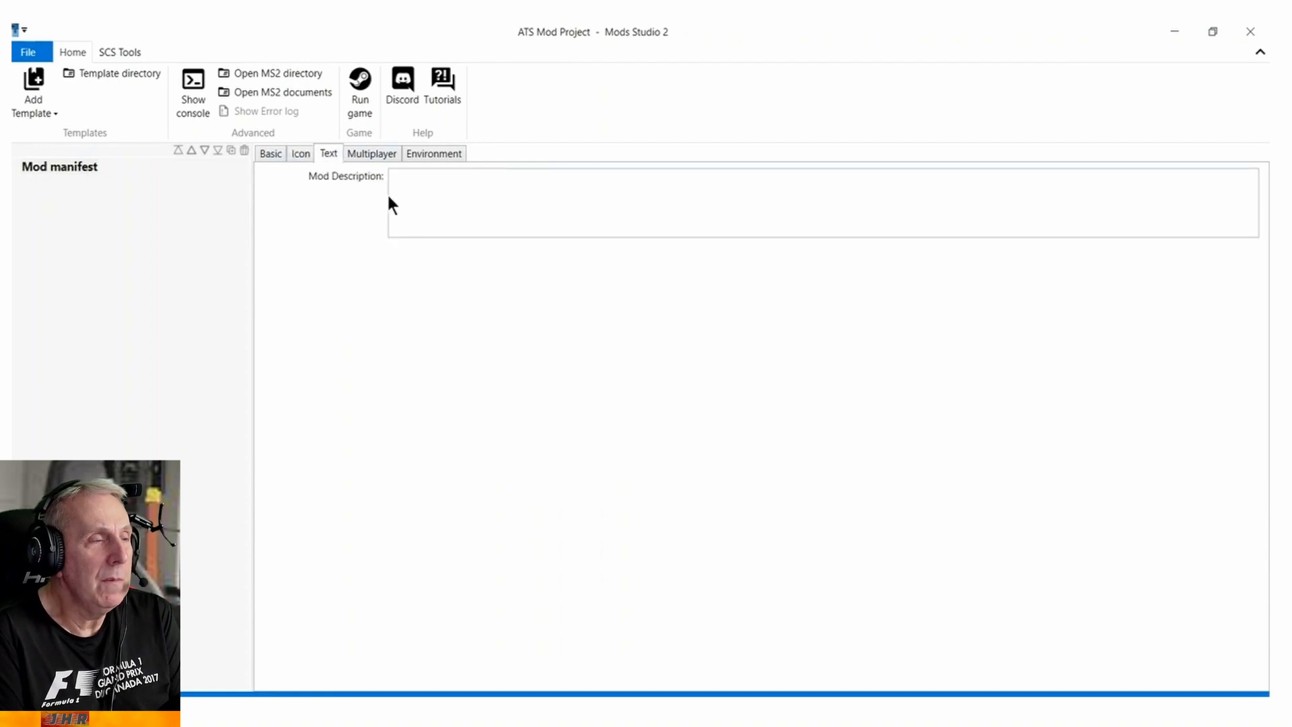
{"action": "left_click", "coordinate": [372, 155]}
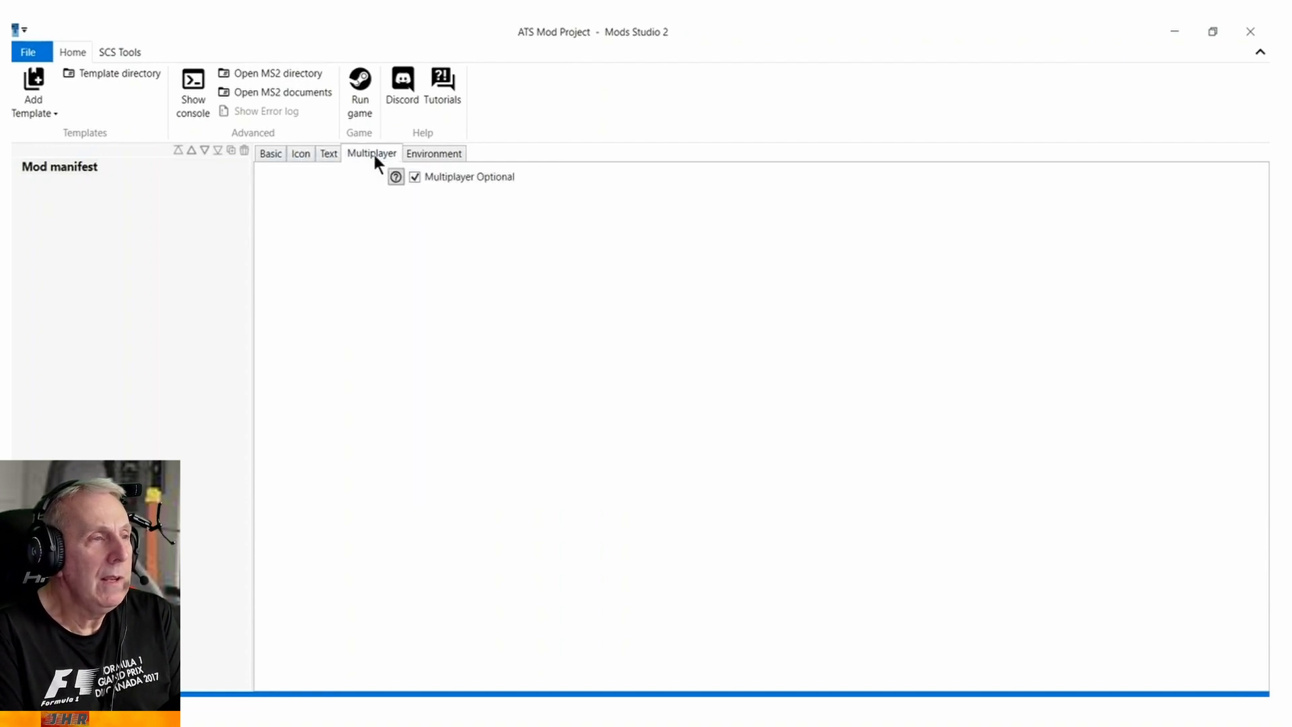
{"action": "left_click", "coordinate": [428, 156]}
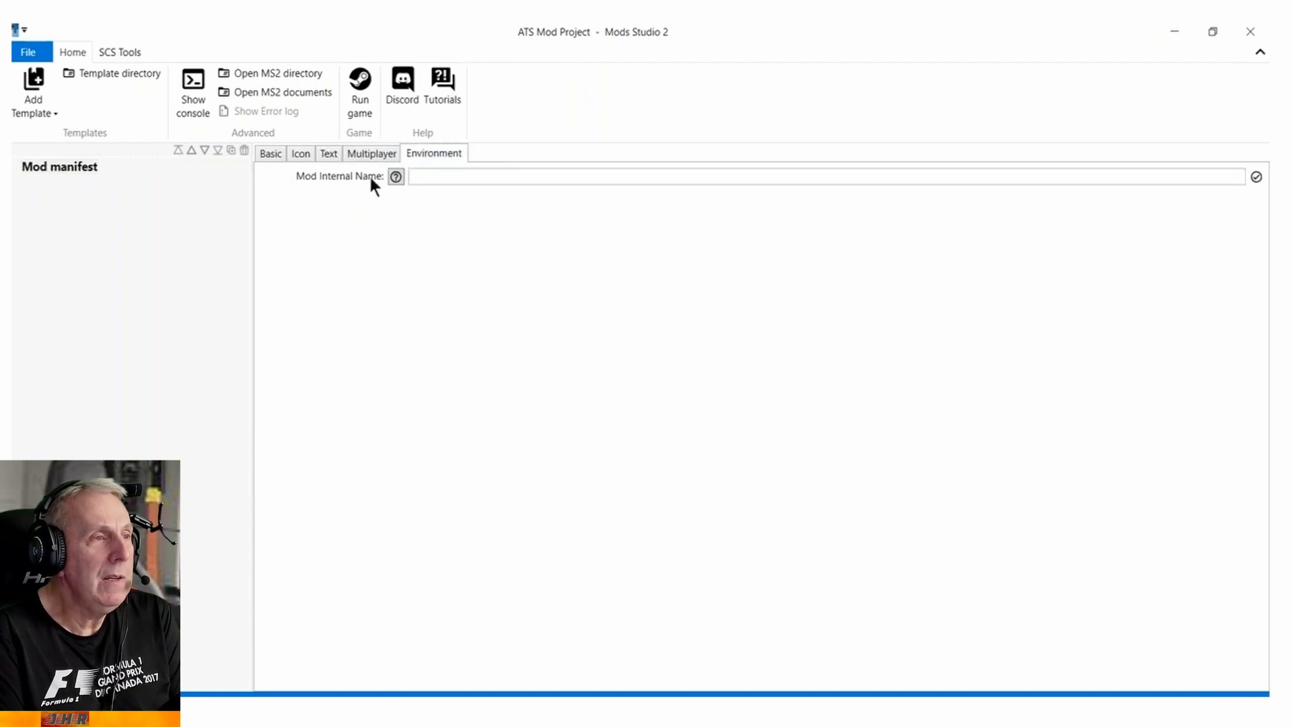
{"action": "left_click", "coordinate": [469, 176]}
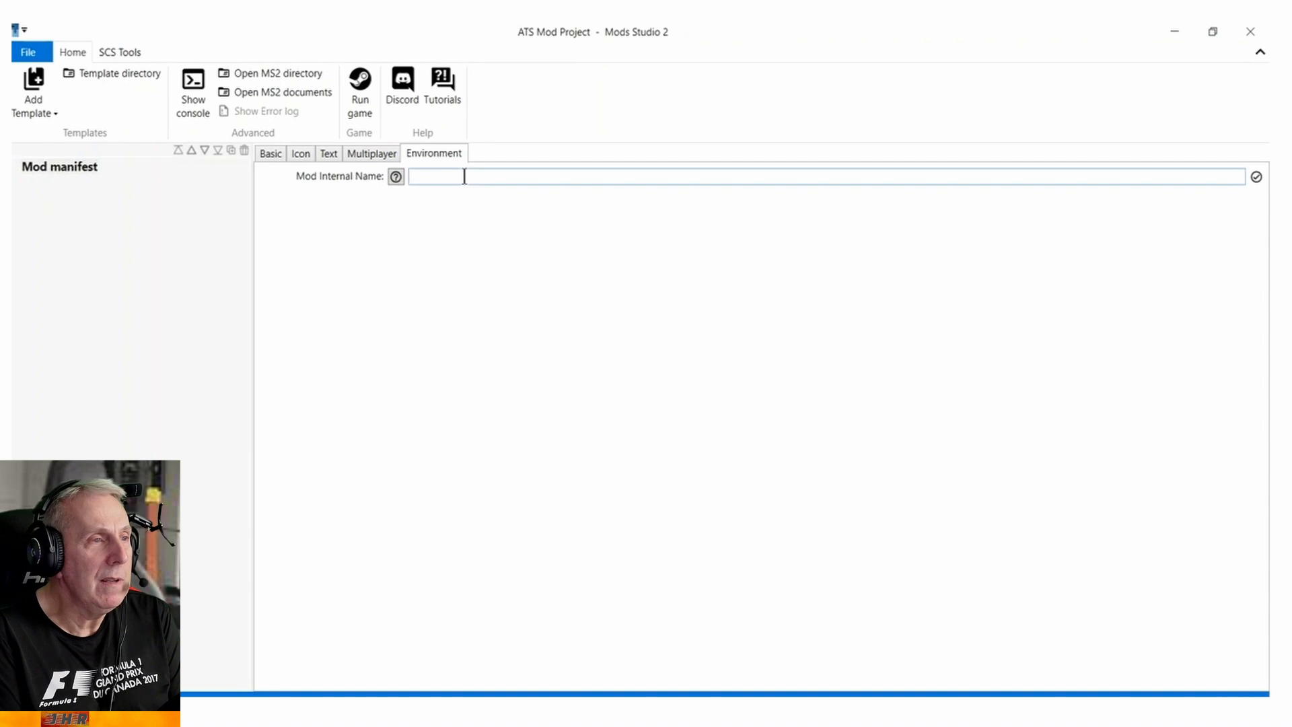
{"action": "type", "text": "jhmack48"}
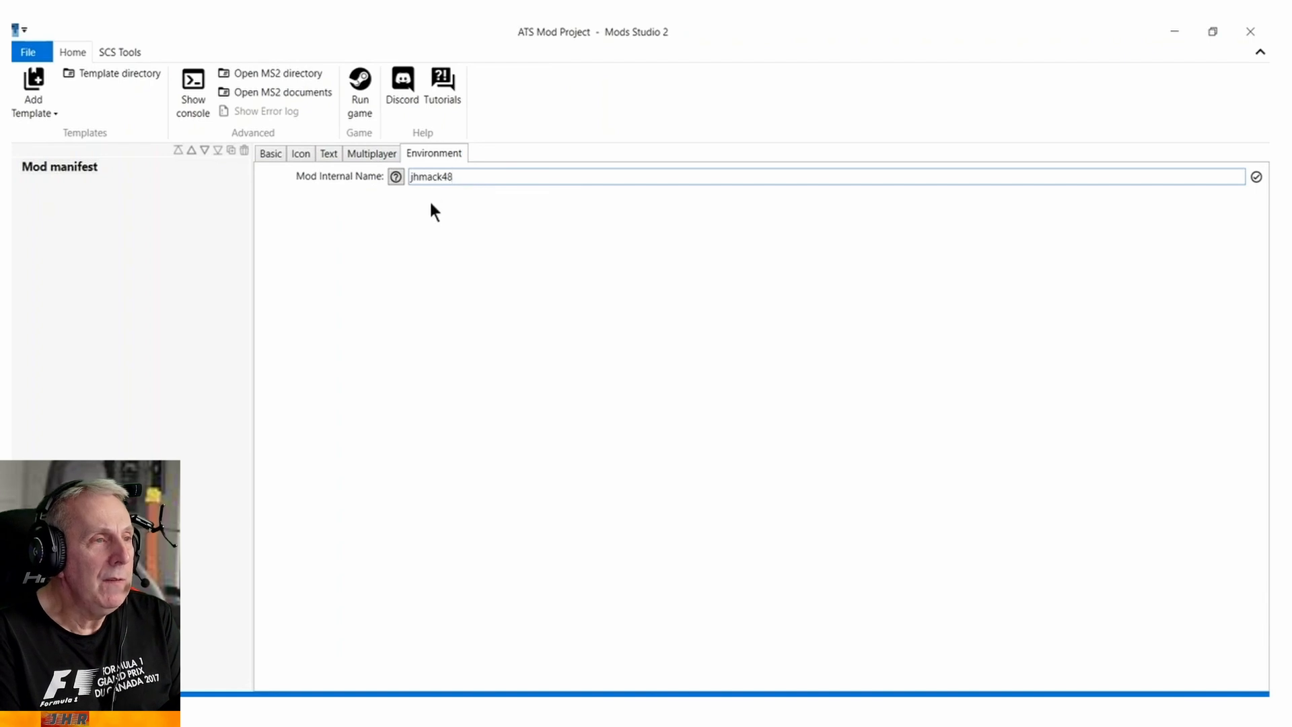
{"action": "left_click", "coordinate": [270, 153]}
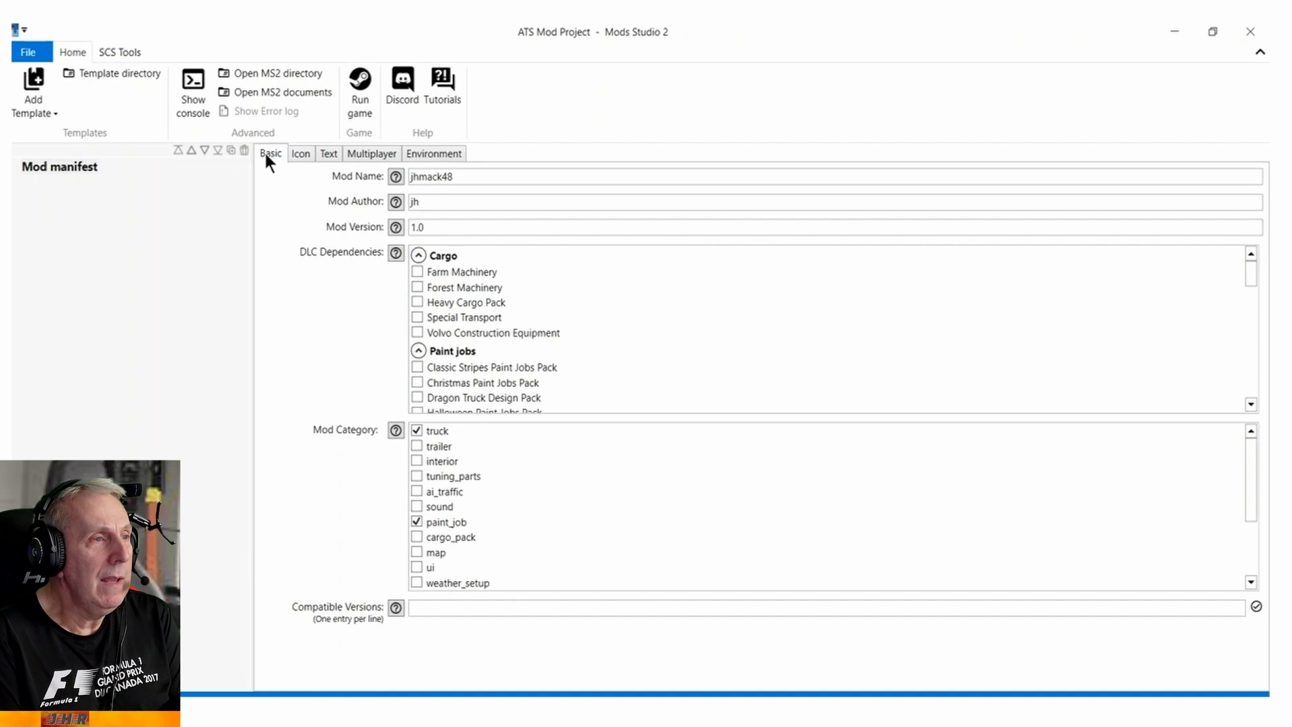
{"action": "left_click", "coordinate": [29, 98]}
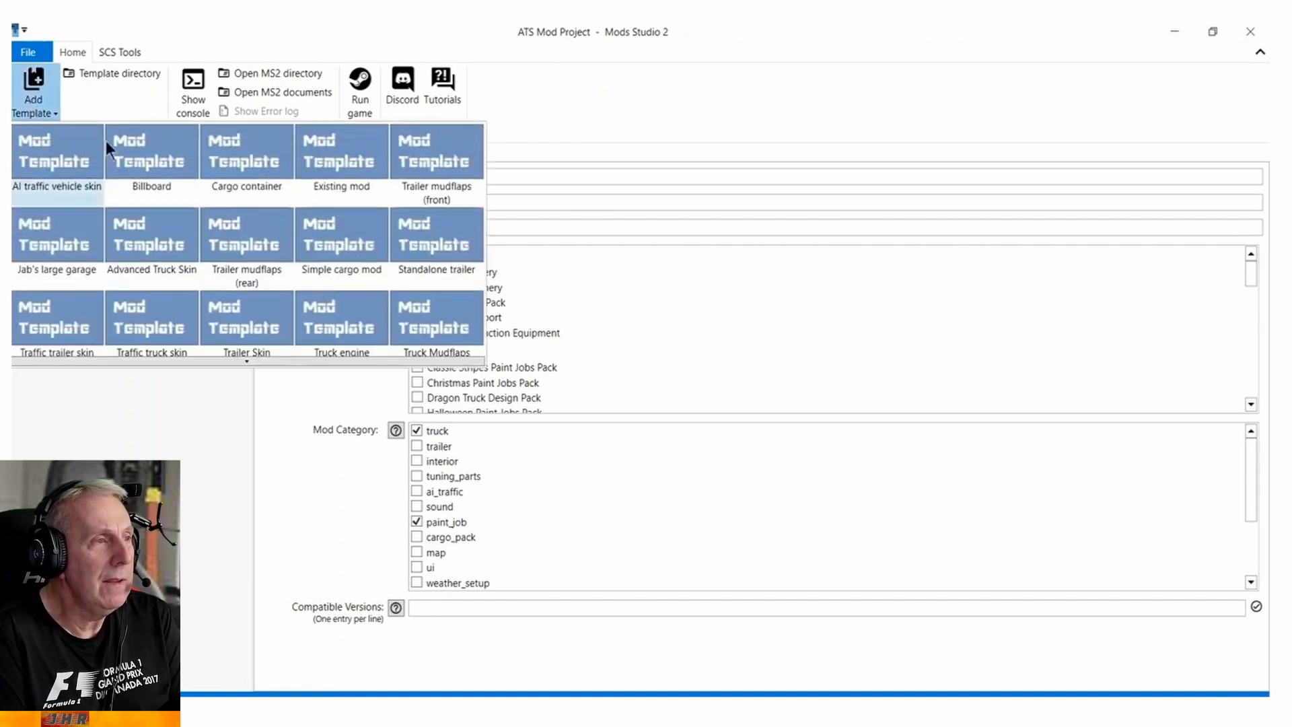
{"action": "left_click", "coordinate": [246, 361]}
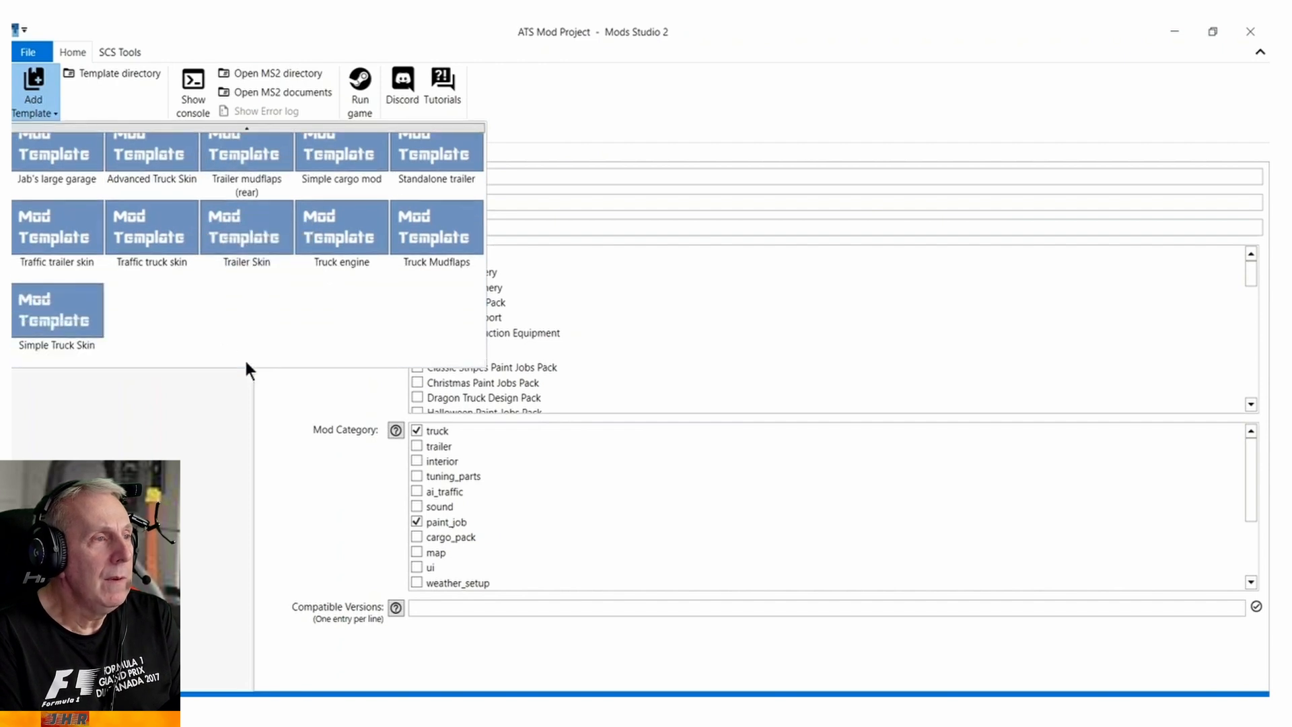
{"action": "left_click", "coordinate": [76, 319]}
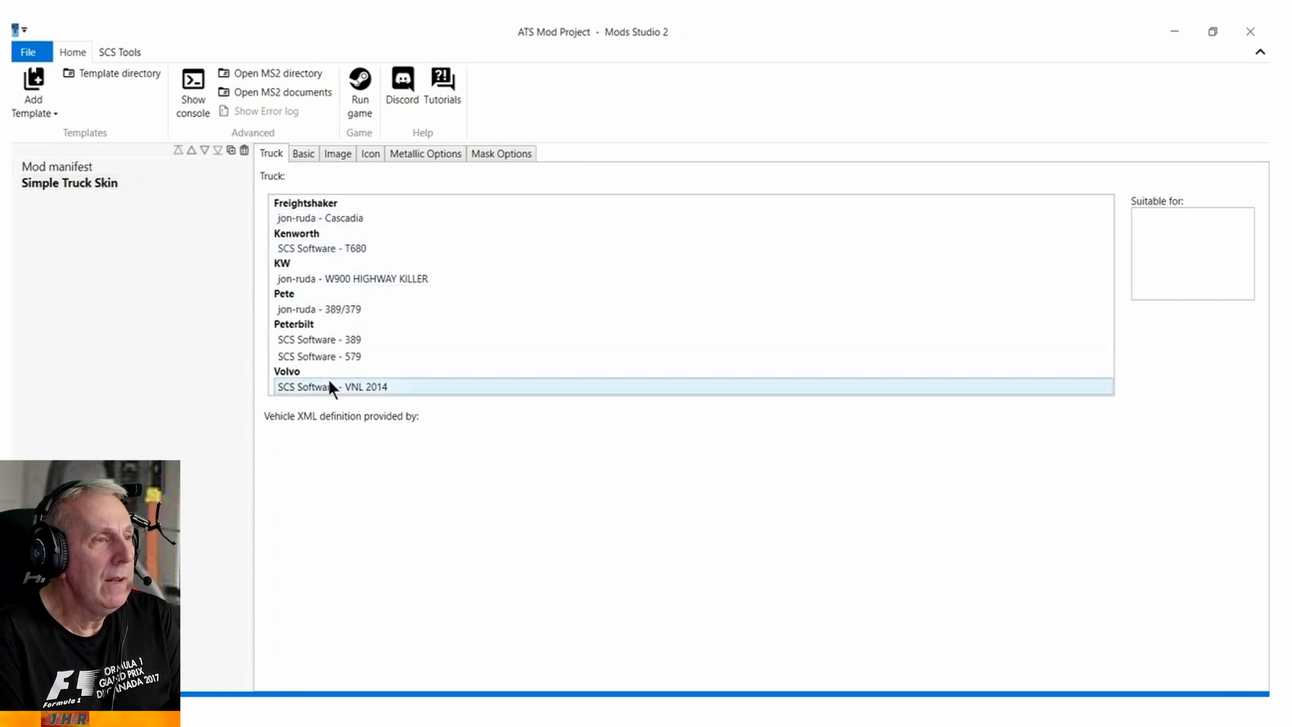
{"action": "right_click", "coordinate": [67, 180]}
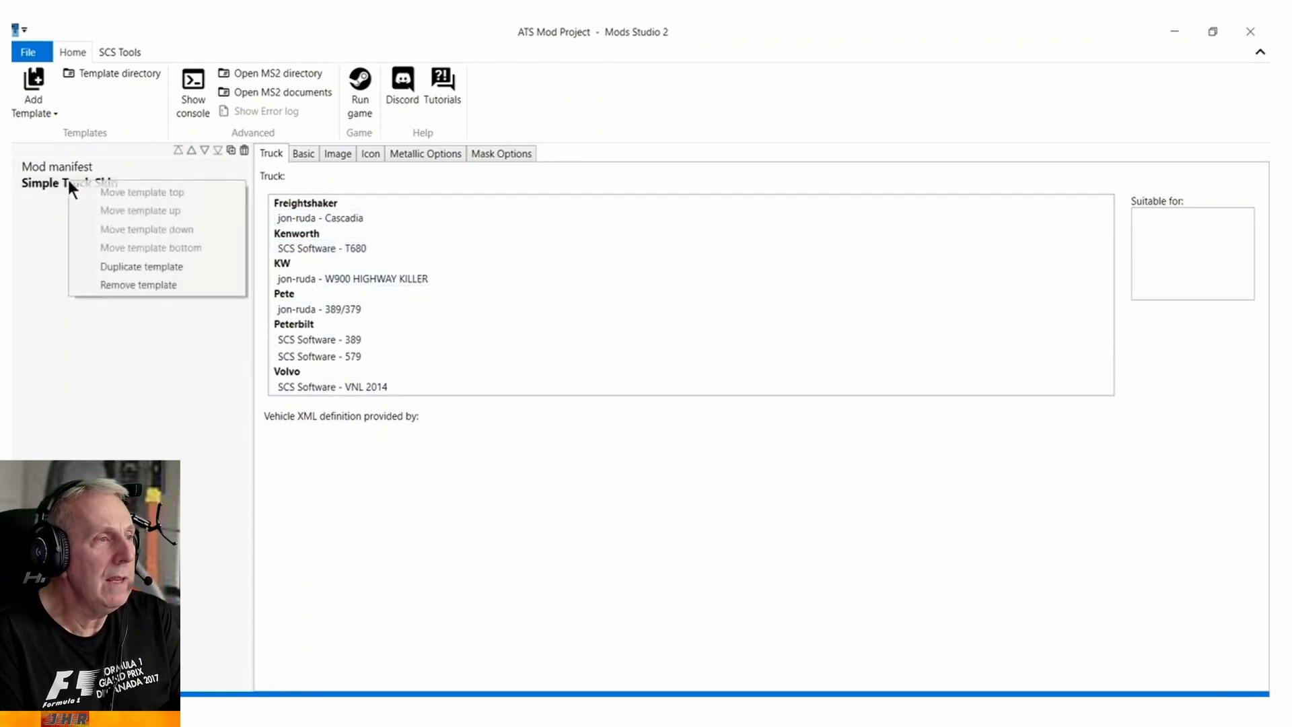
{"action": "left_click", "coordinate": [131, 282]}
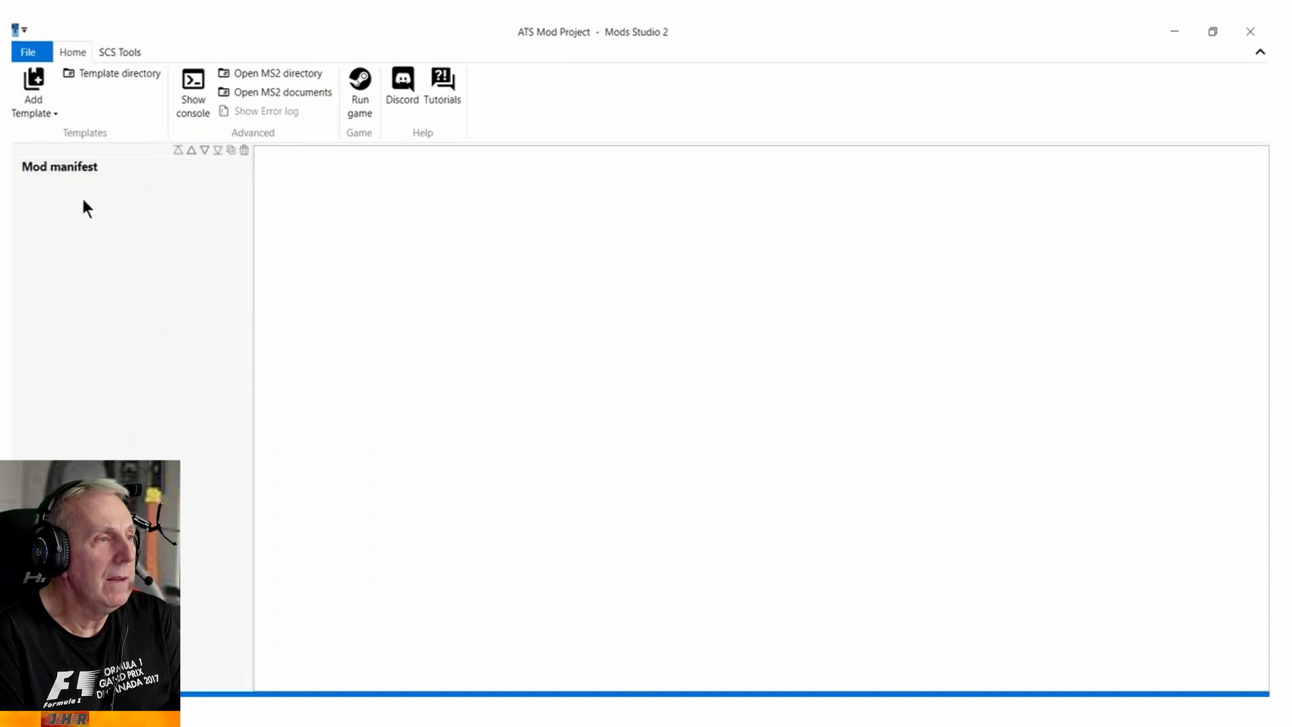
Add an Advanced Truck Skin template to the project and choose the MACK truck SCS Software - Anthem.
{"action": "left_click", "coordinate": [38, 101]}
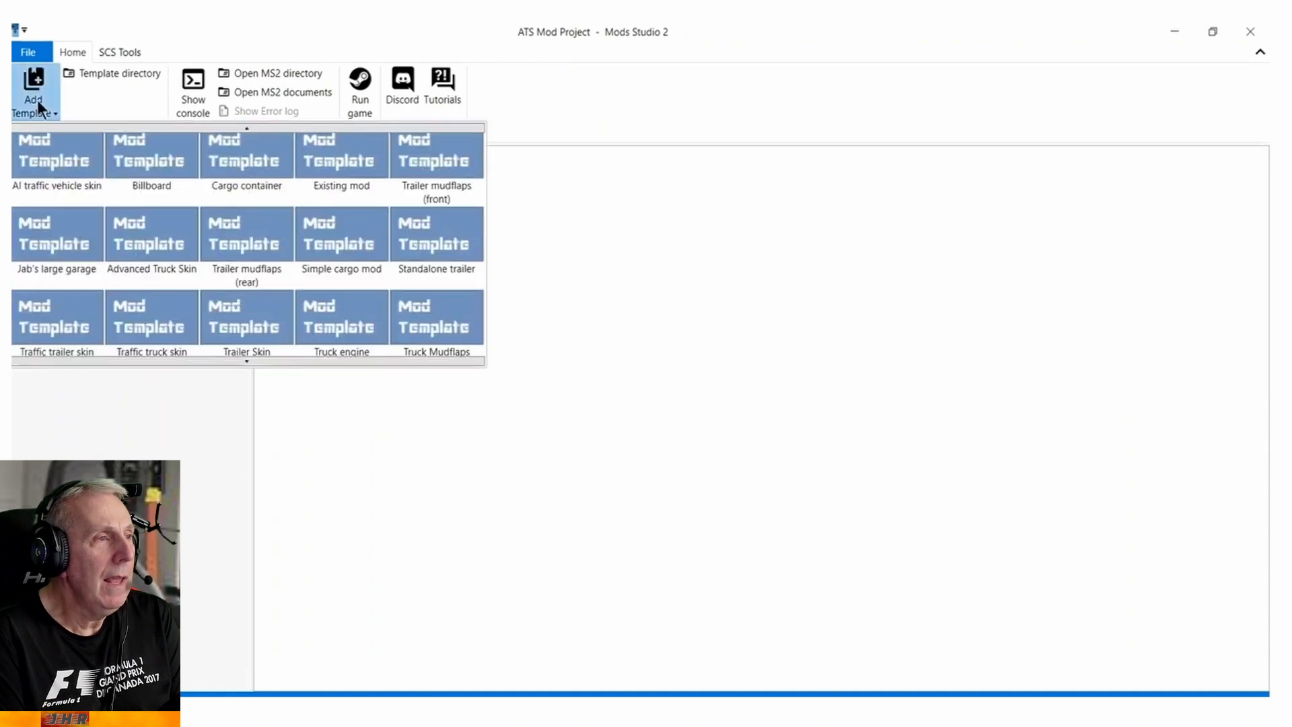
{"action": "left_click", "coordinate": [147, 241]}
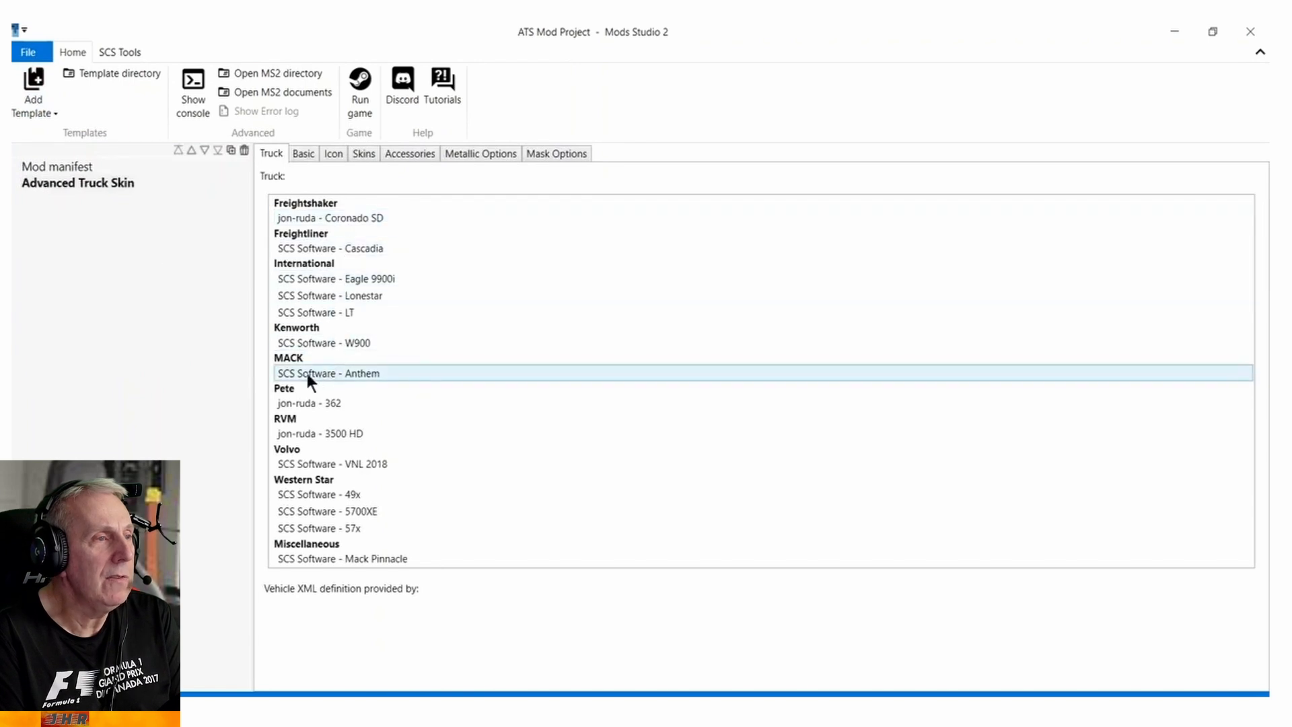
{"action": "left_click", "coordinate": [334, 376]}
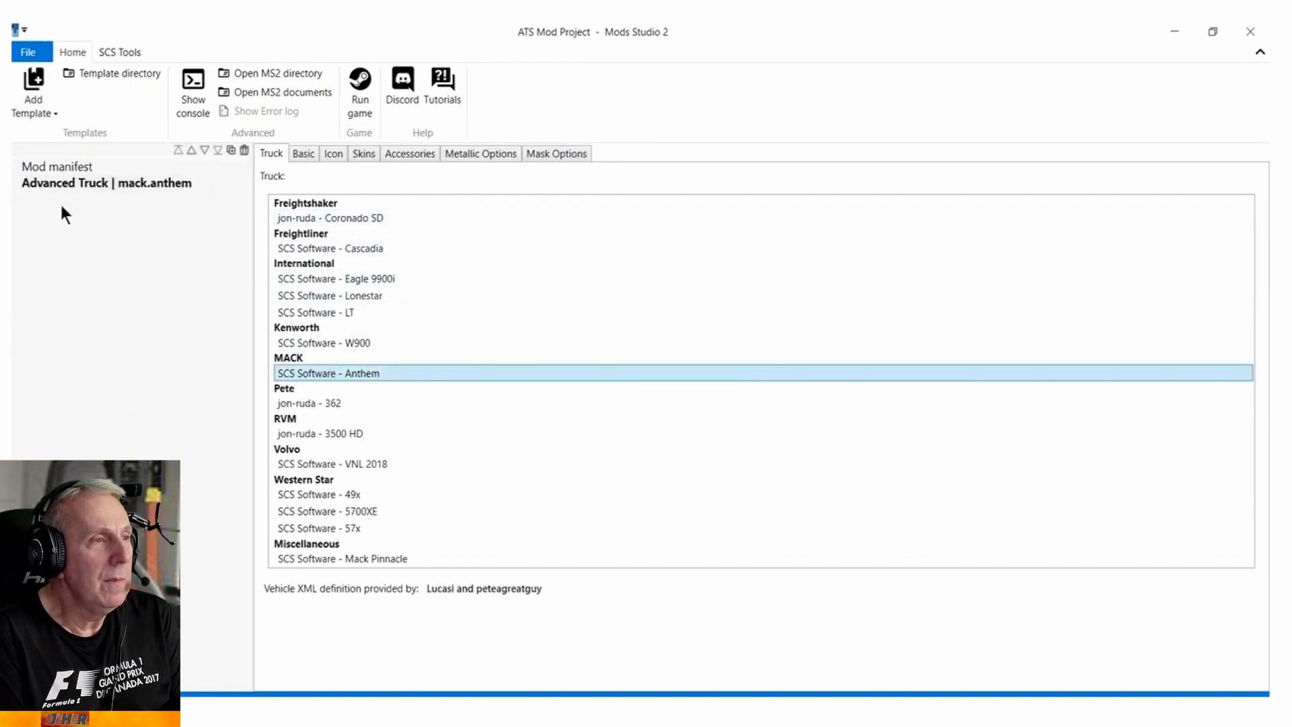
Set the truck skin's internal name and skin name to jhmack48, and its price to 1.
{"action": "left_click", "coordinate": [301, 153]}
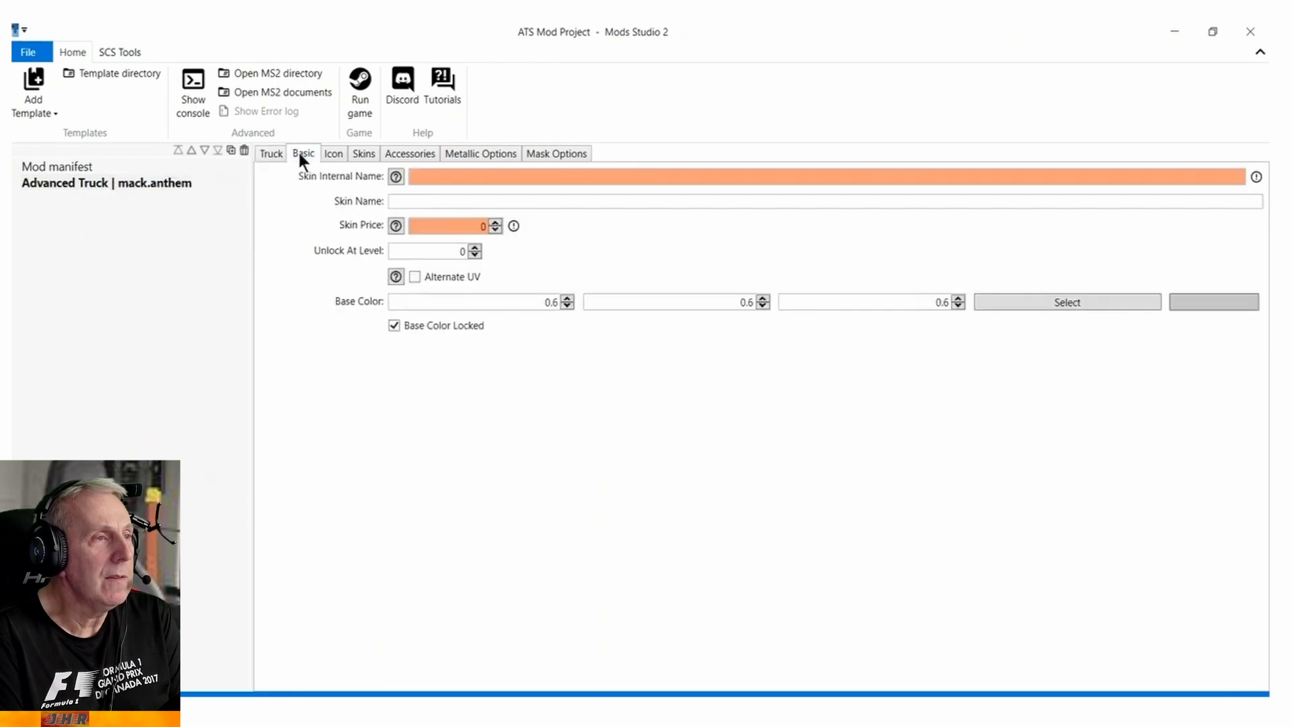
{"action": "left_click", "coordinate": [445, 177]}
{"action": "type", "text": "jhmack48"}
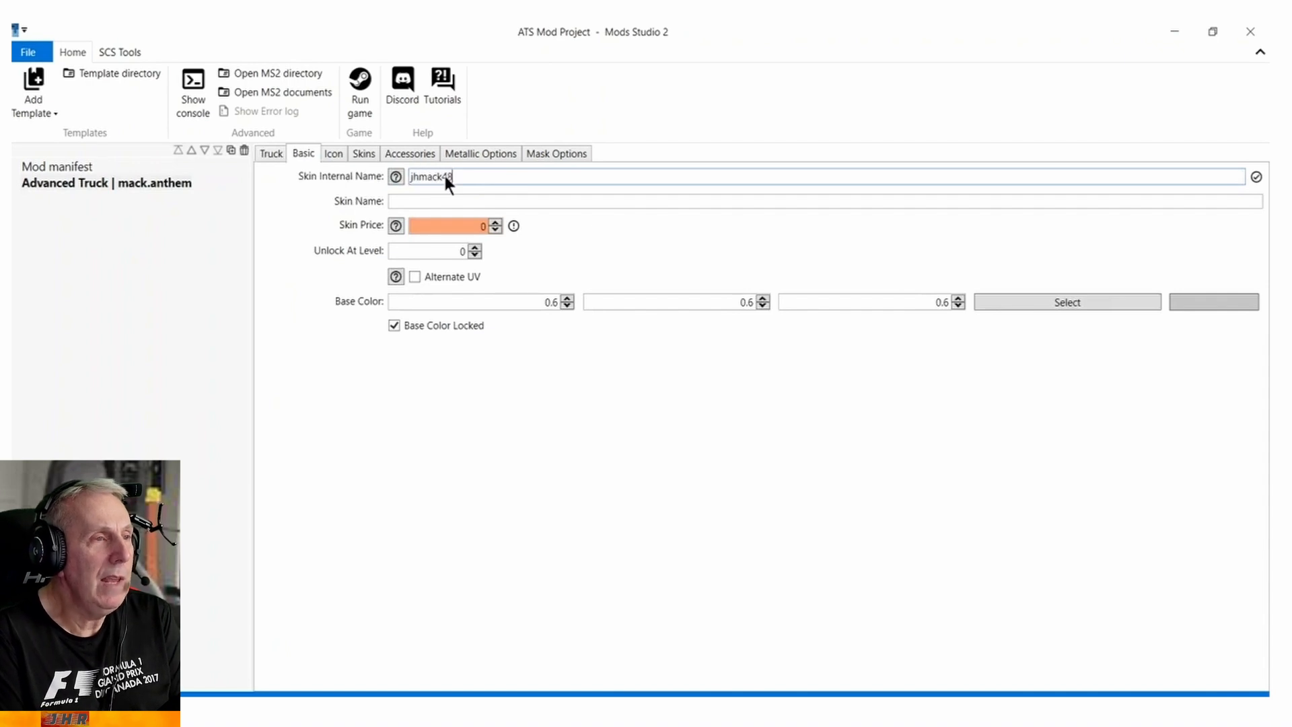
{"action": "left_click", "coordinate": [442, 197]}
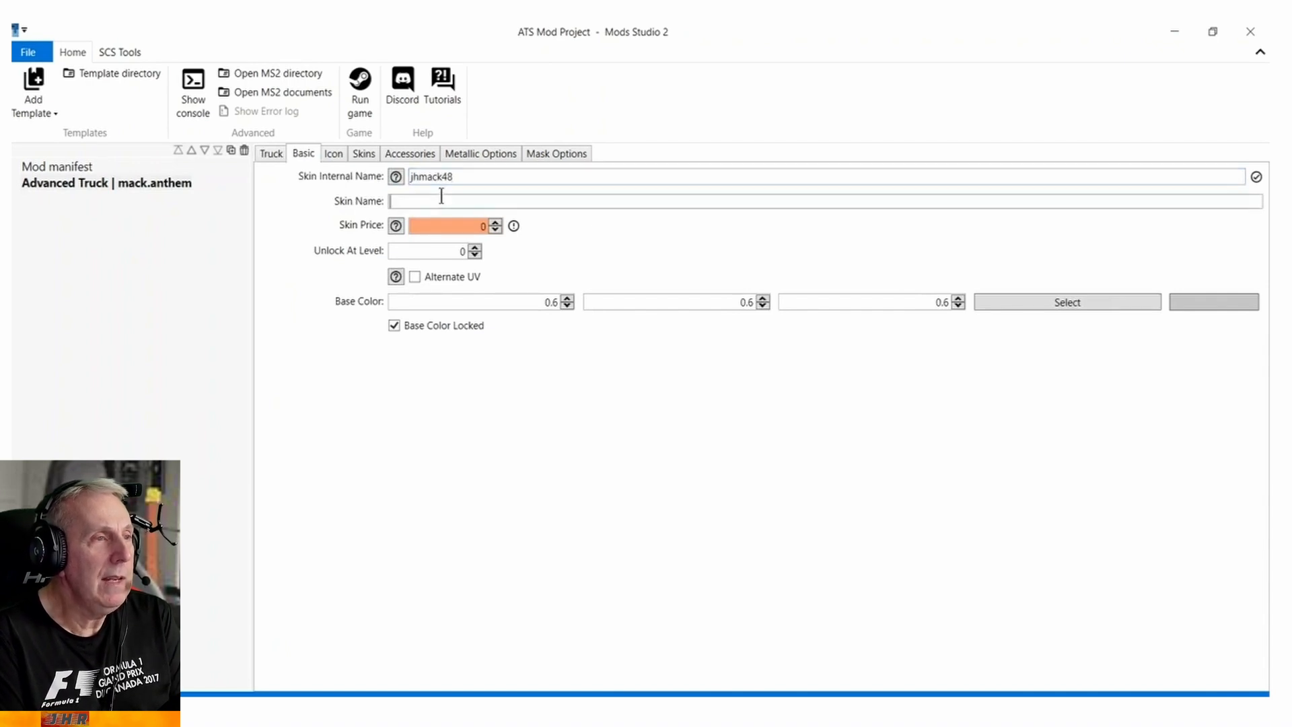
{"action": "type", "text": "jhma"}
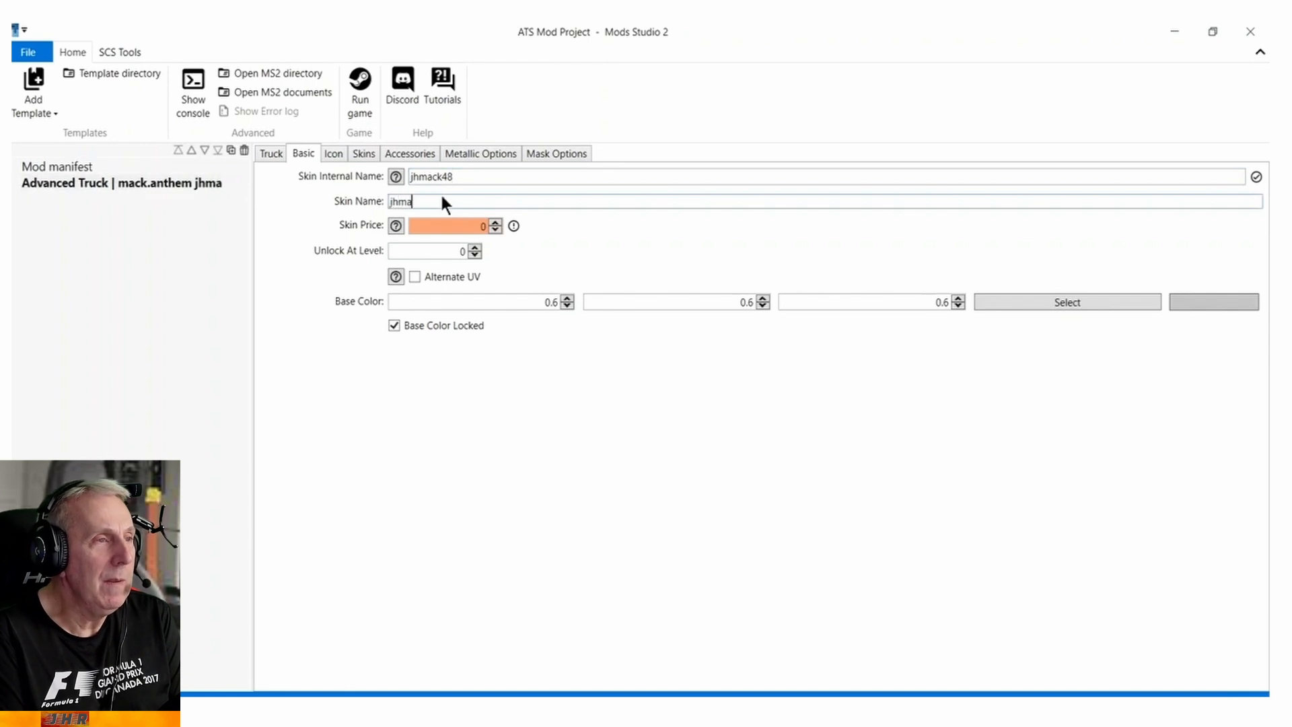
{"action": "type", "text": "ck48"}
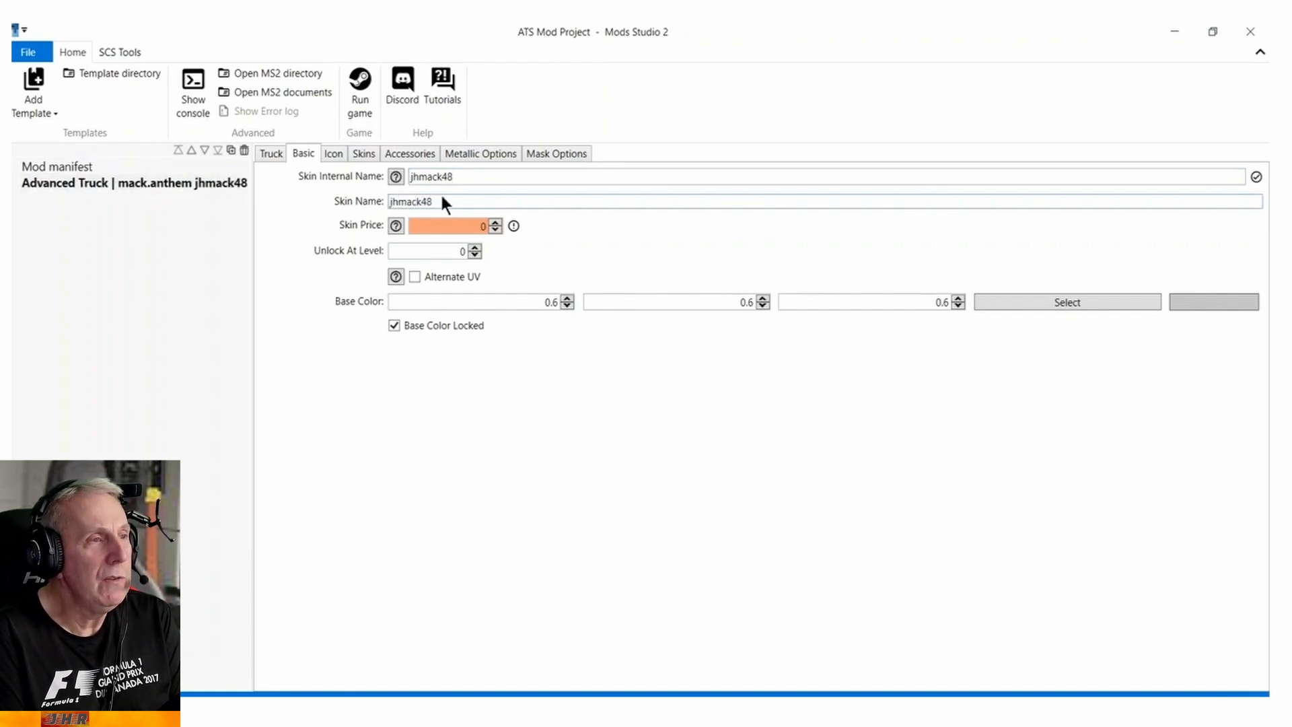
{"action": "left_click", "coordinate": [496, 222]}
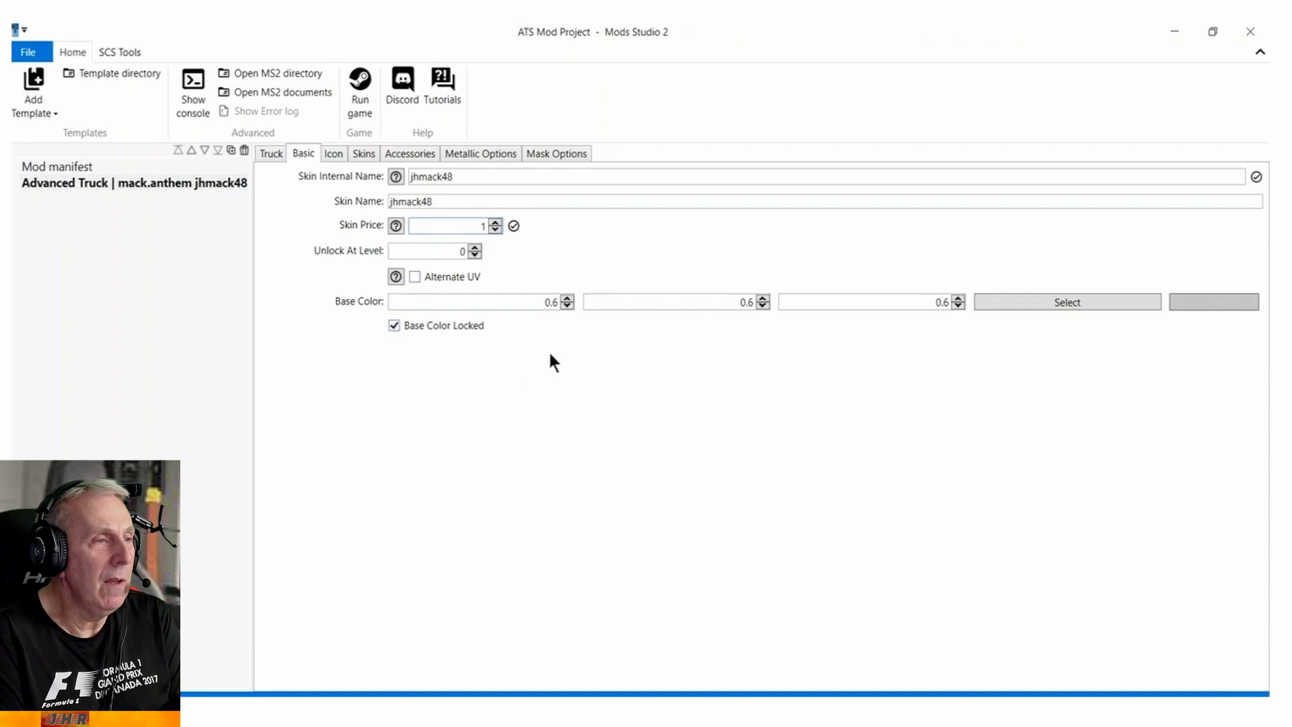
Use the default icon for the truck skin and add jhmack48.dds as the skin image for the 48 Sleeper cabin.
{"action": "left_click", "coordinate": [330, 155]}
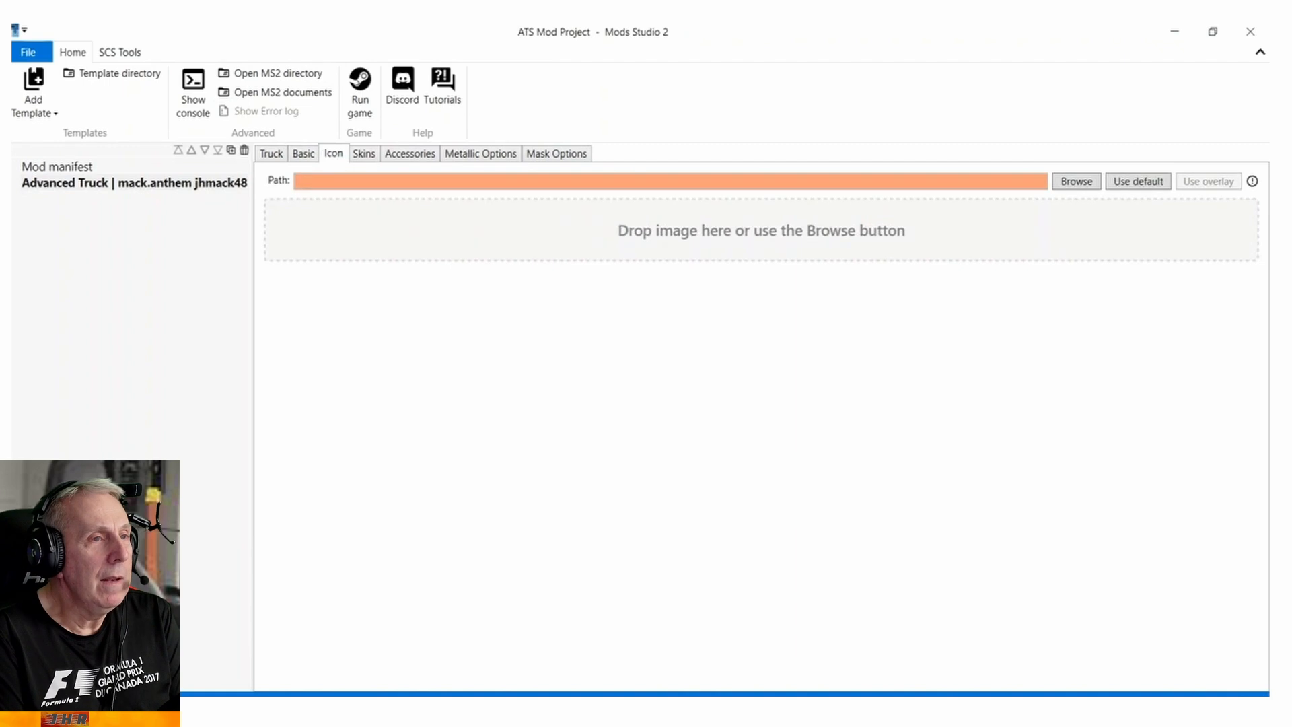
{"action": "left_click", "coordinate": [1130, 180]}
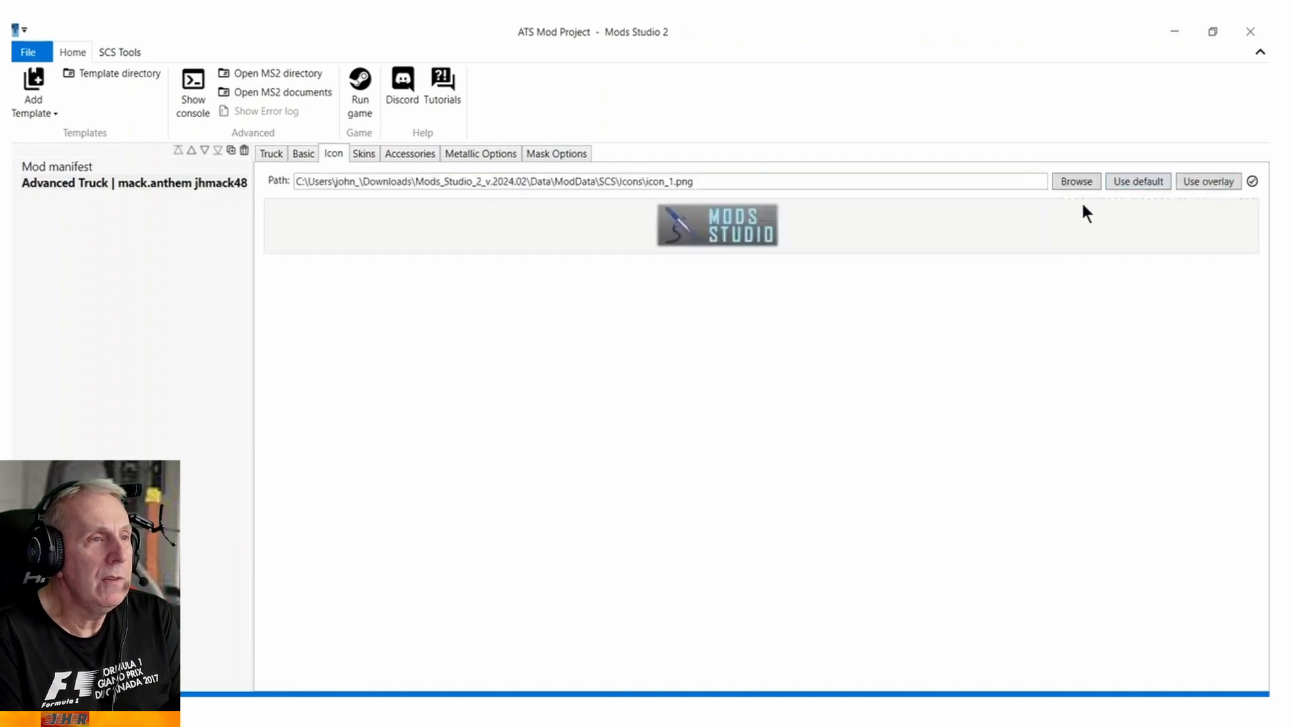
{"action": "left_click", "coordinate": [364, 154]}
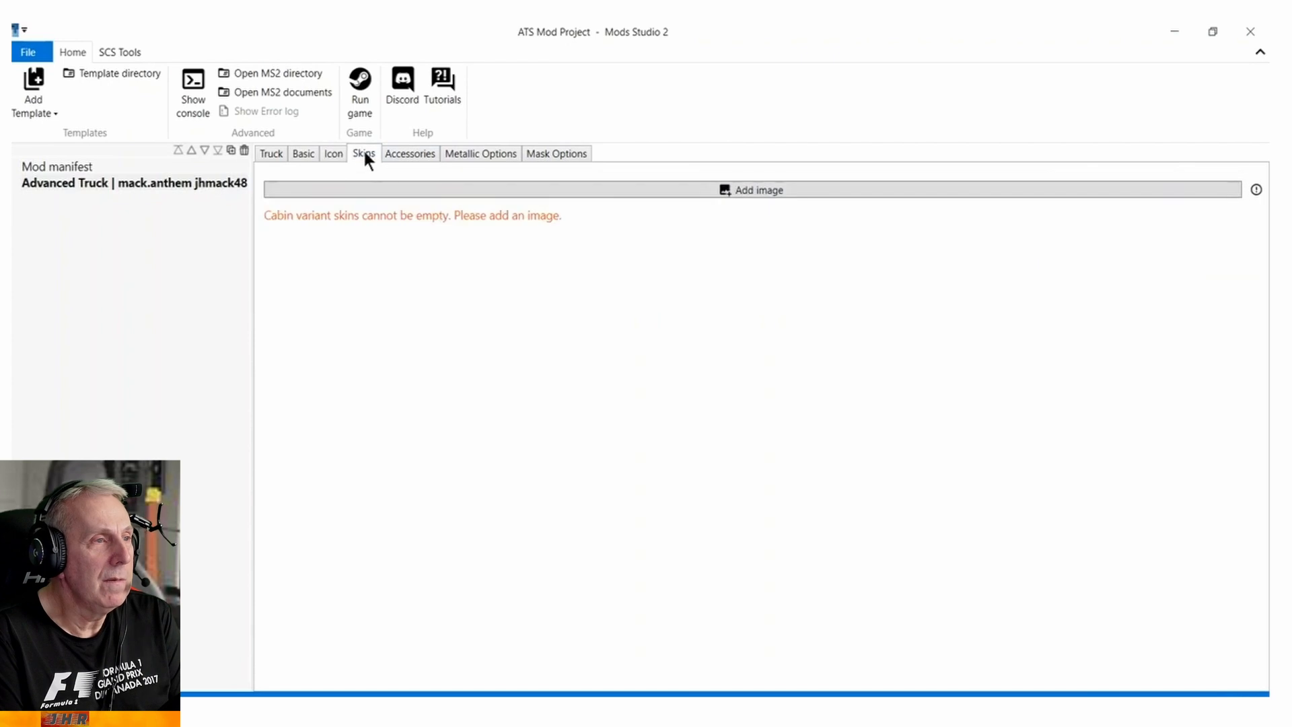
{"action": "left_click", "coordinate": [754, 190]}
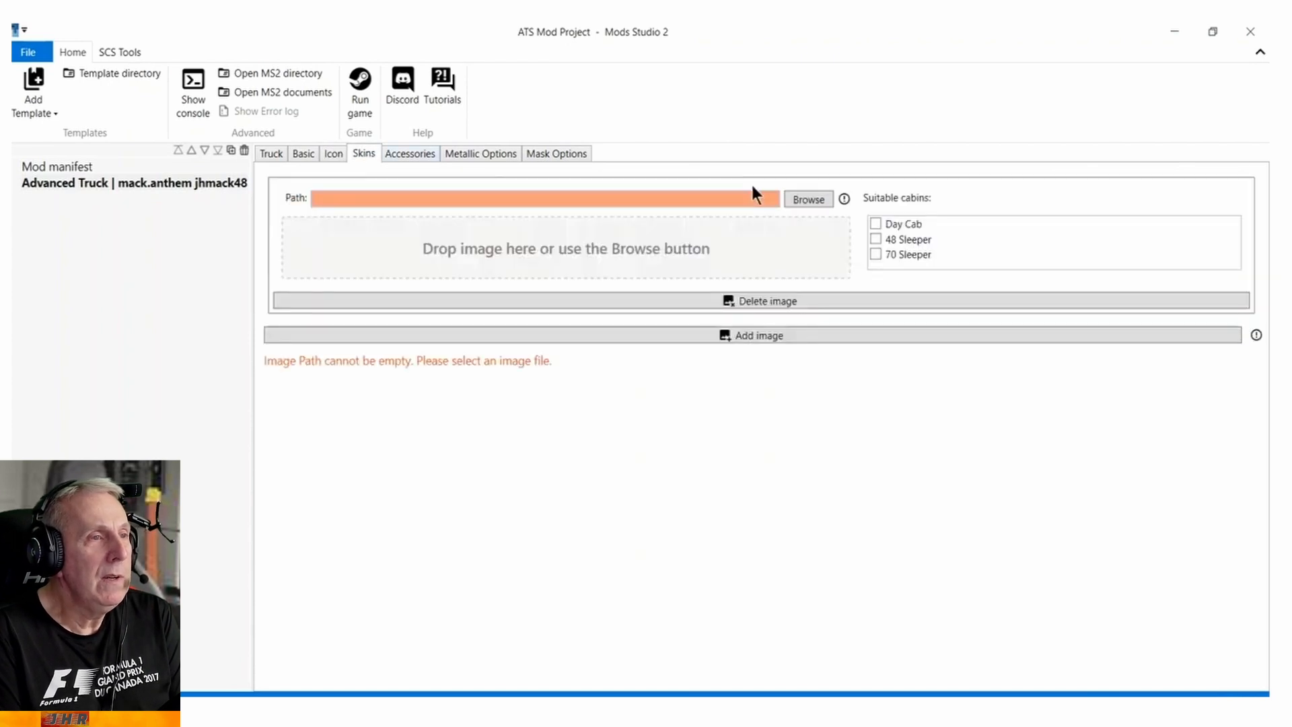
{"action": "left_click", "coordinate": [802, 193]}
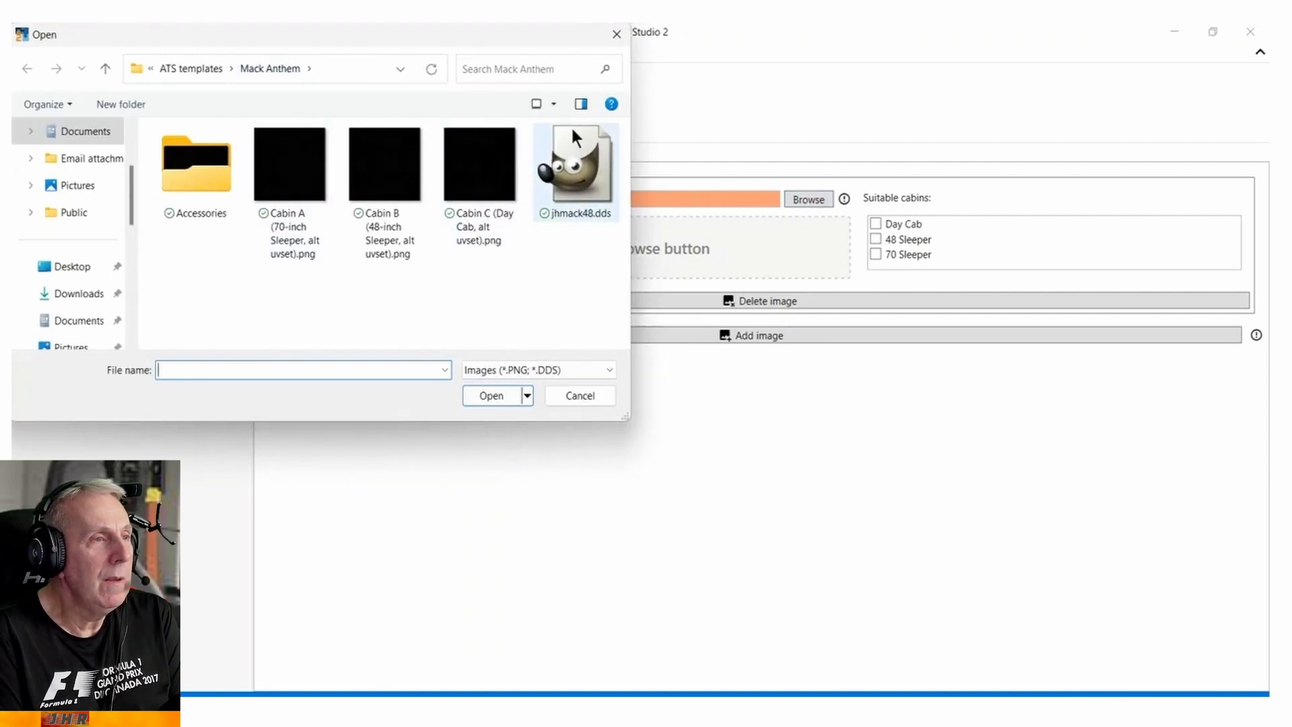
{"action": "double_click", "coordinate": [581, 168]}
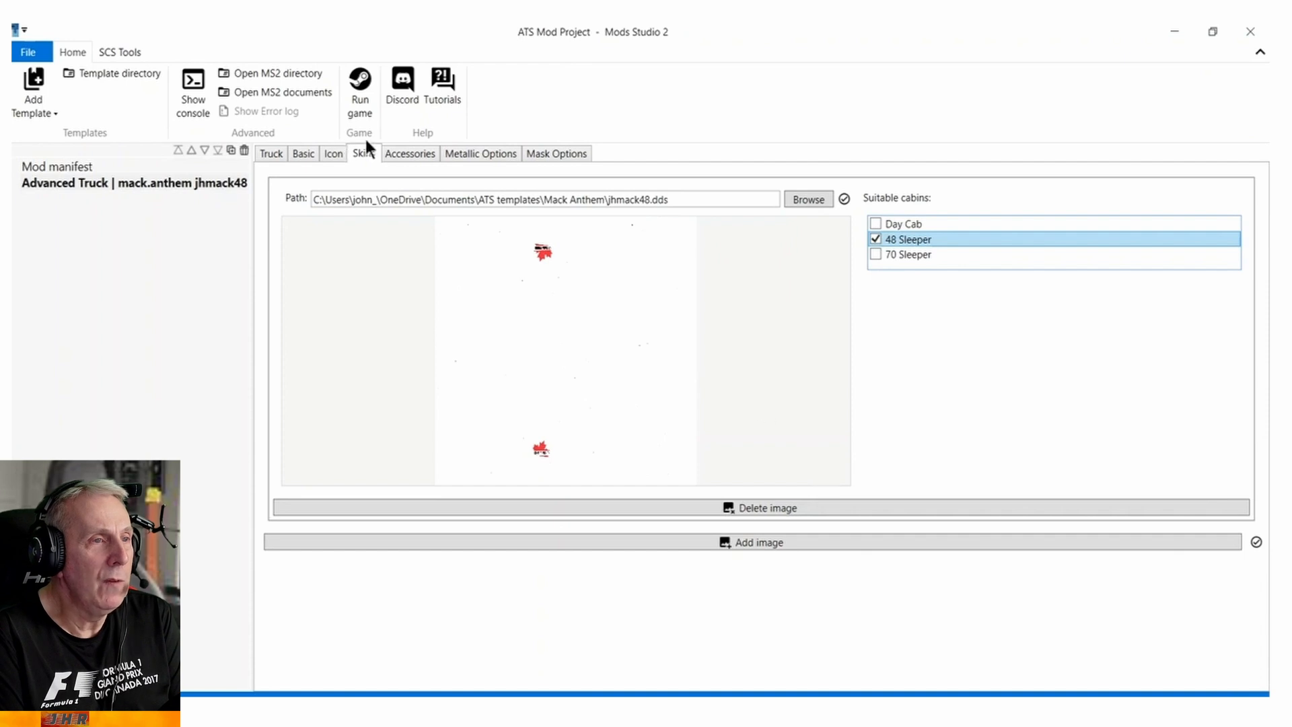
Review the truck skin's accessories, metallic options, mask options, basic settings and selected truck.
{"action": "left_click", "coordinate": [408, 156]}
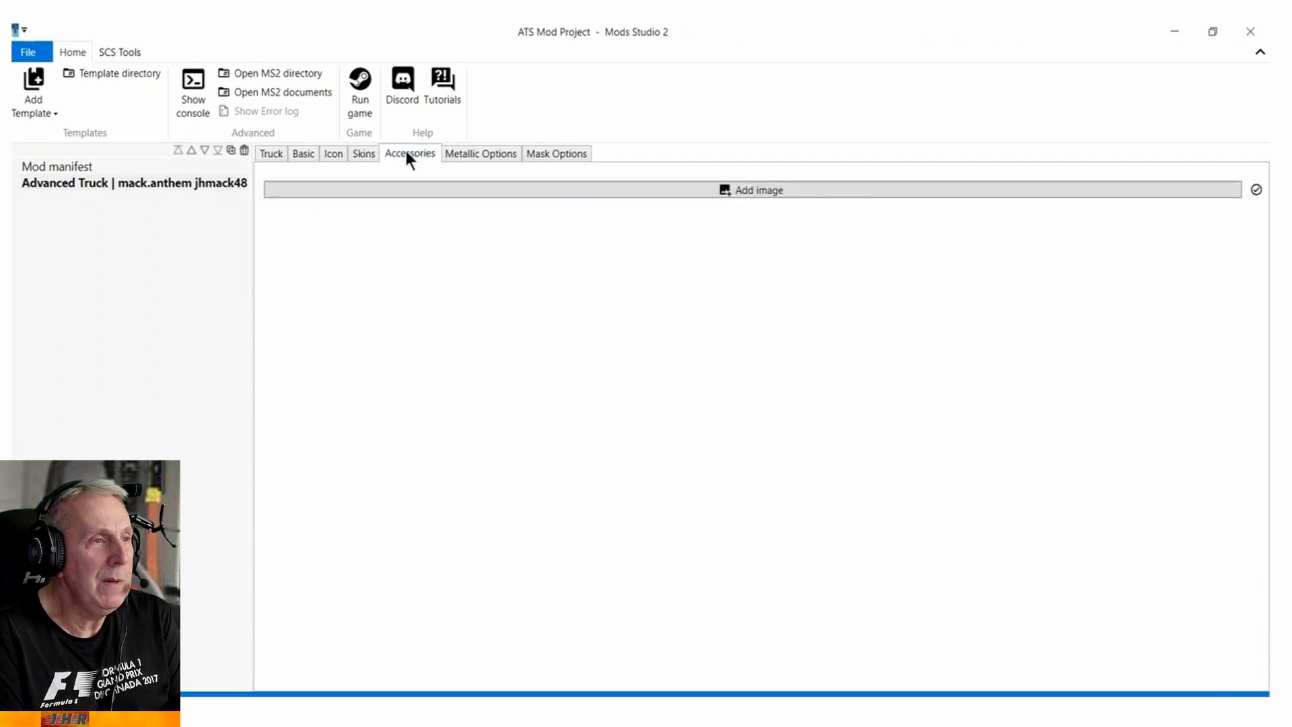
{"action": "left_click", "coordinate": [463, 156]}
{"action": "left_click", "coordinate": [542, 154]}
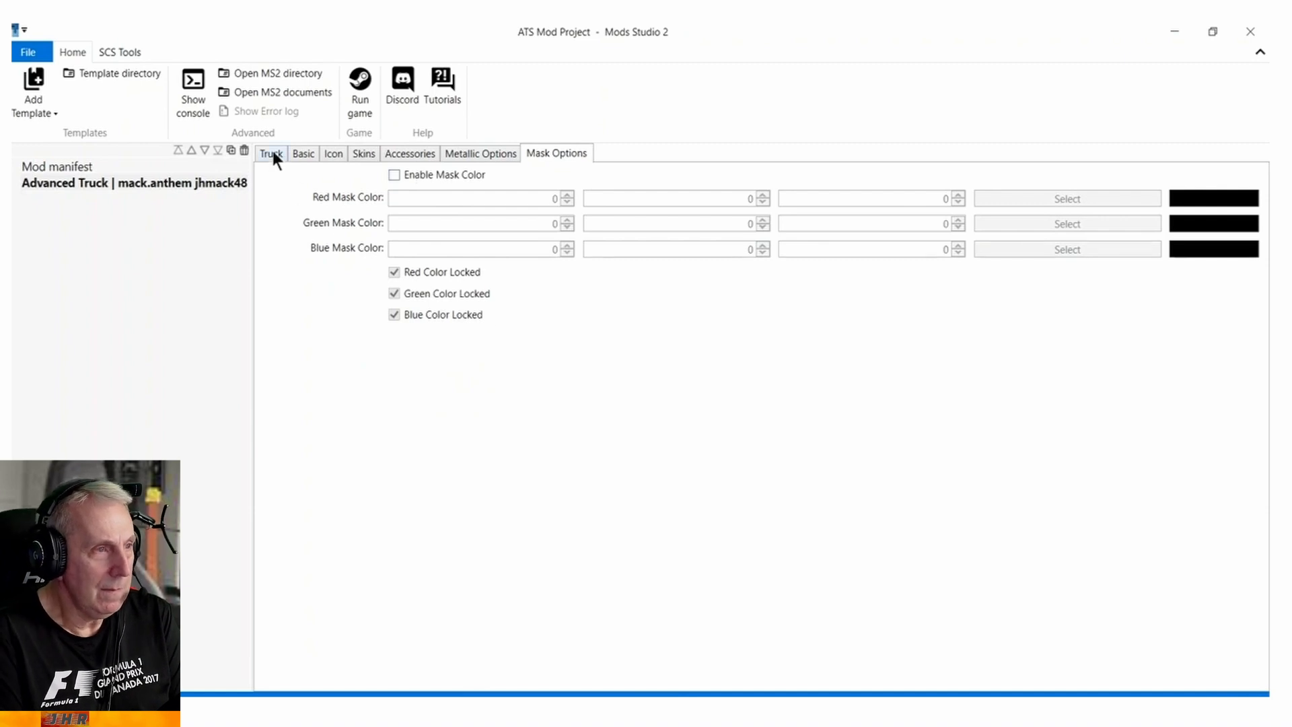
{"action": "left_click", "coordinate": [304, 155]}
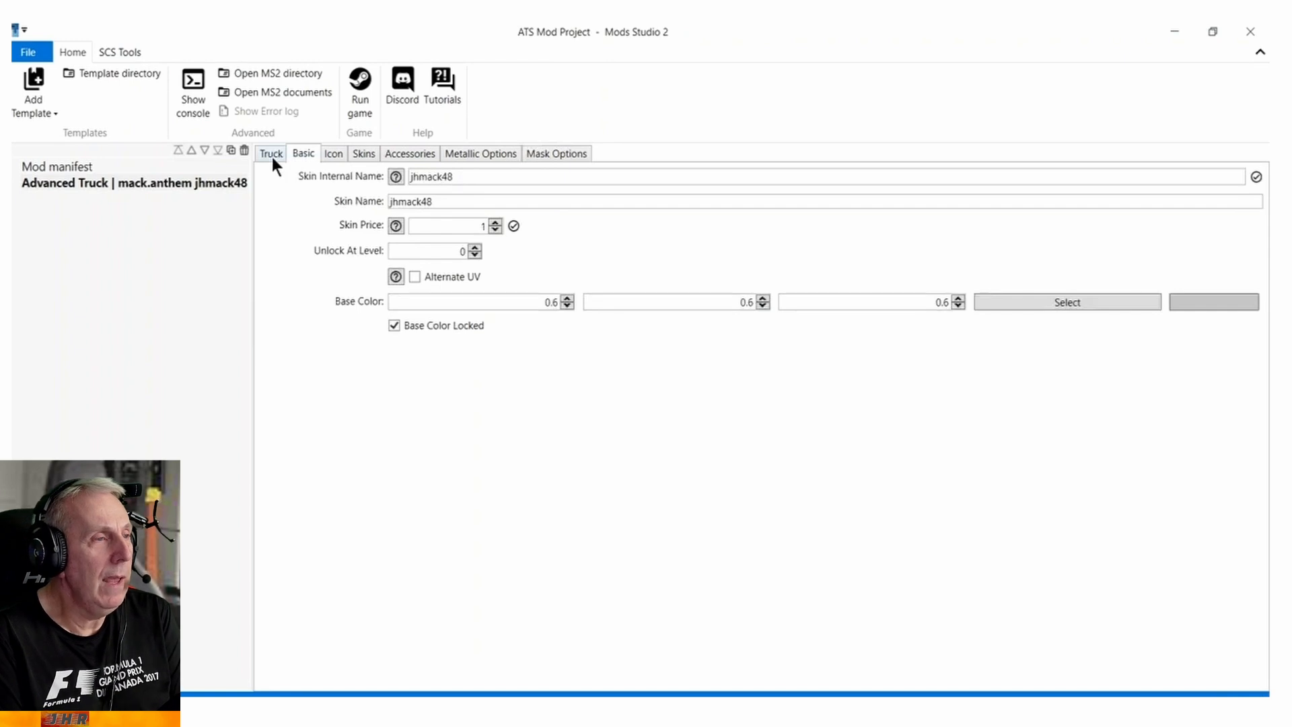
{"action": "left_click", "coordinate": [272, 156]}
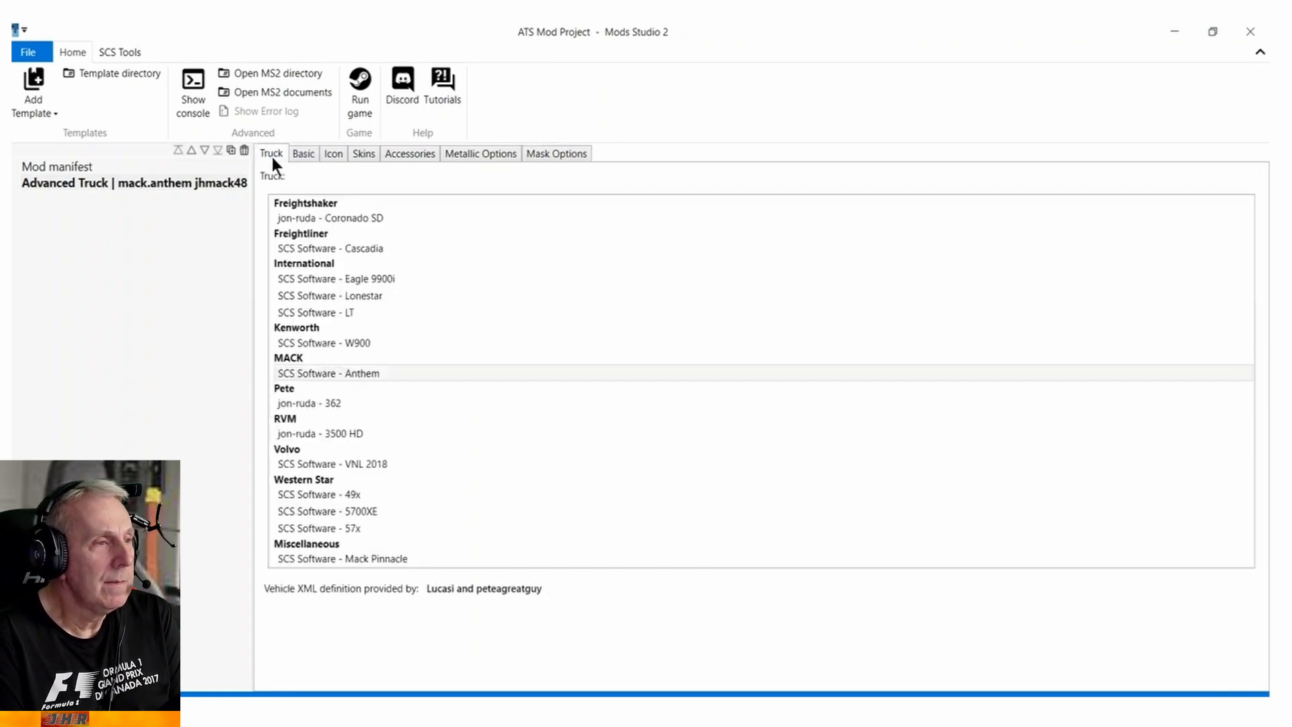
Export the project as a local mod named jhmack48 in SCS format to the Mack Anthem templates folder.
{"action": "left_click", "coordinate": [26, 57]}
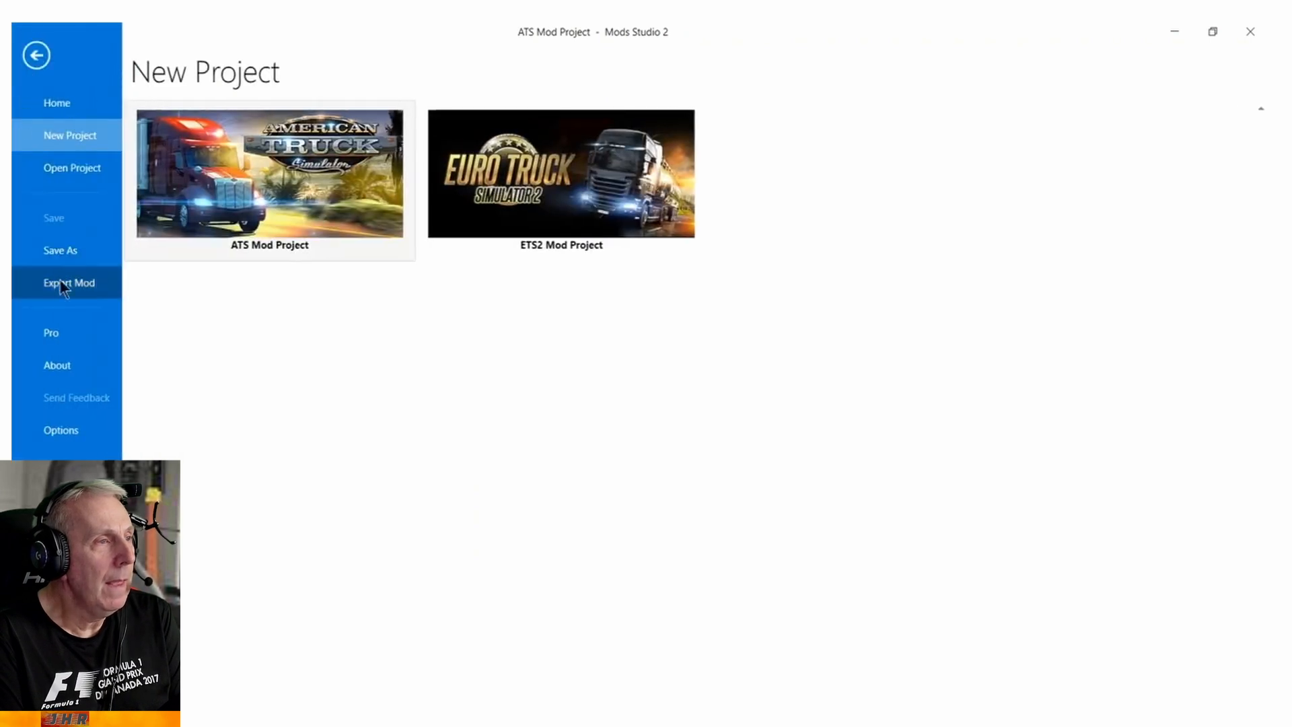
{"action": "left_click", "coordinate": [60, 288]}
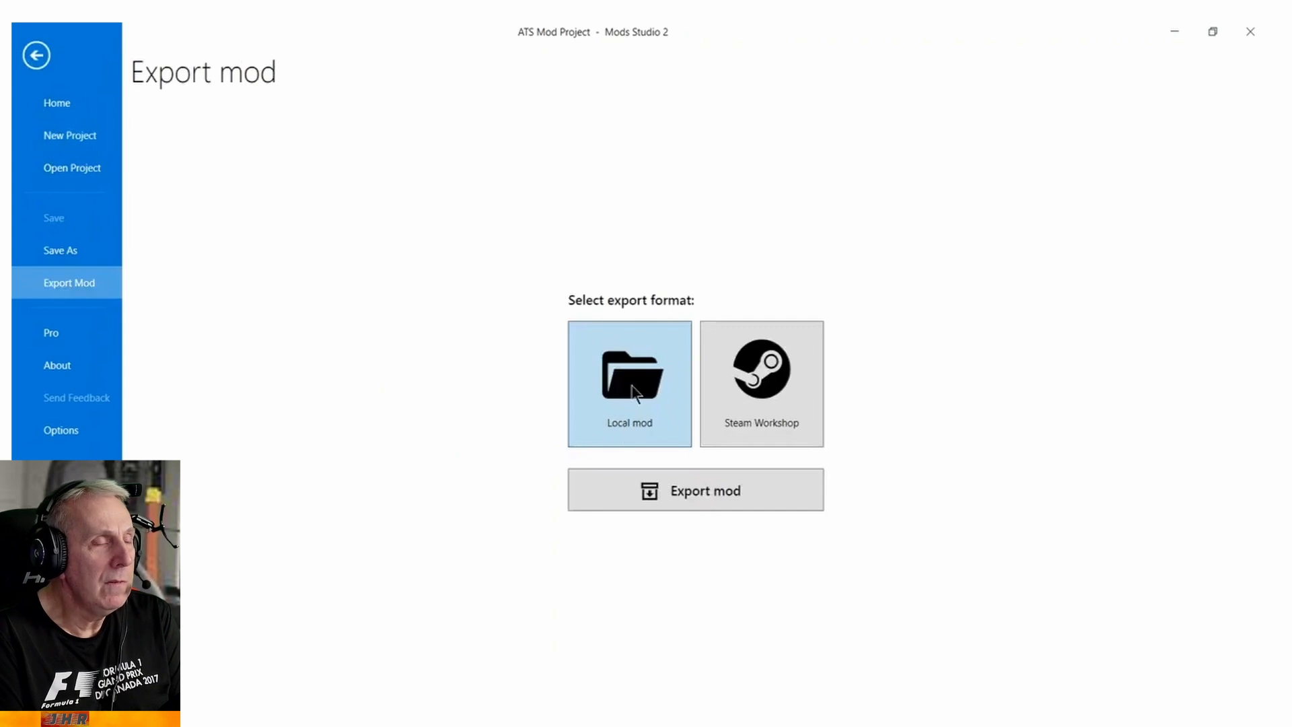
{"action": "left_click", "coordinate": [677, 488]}
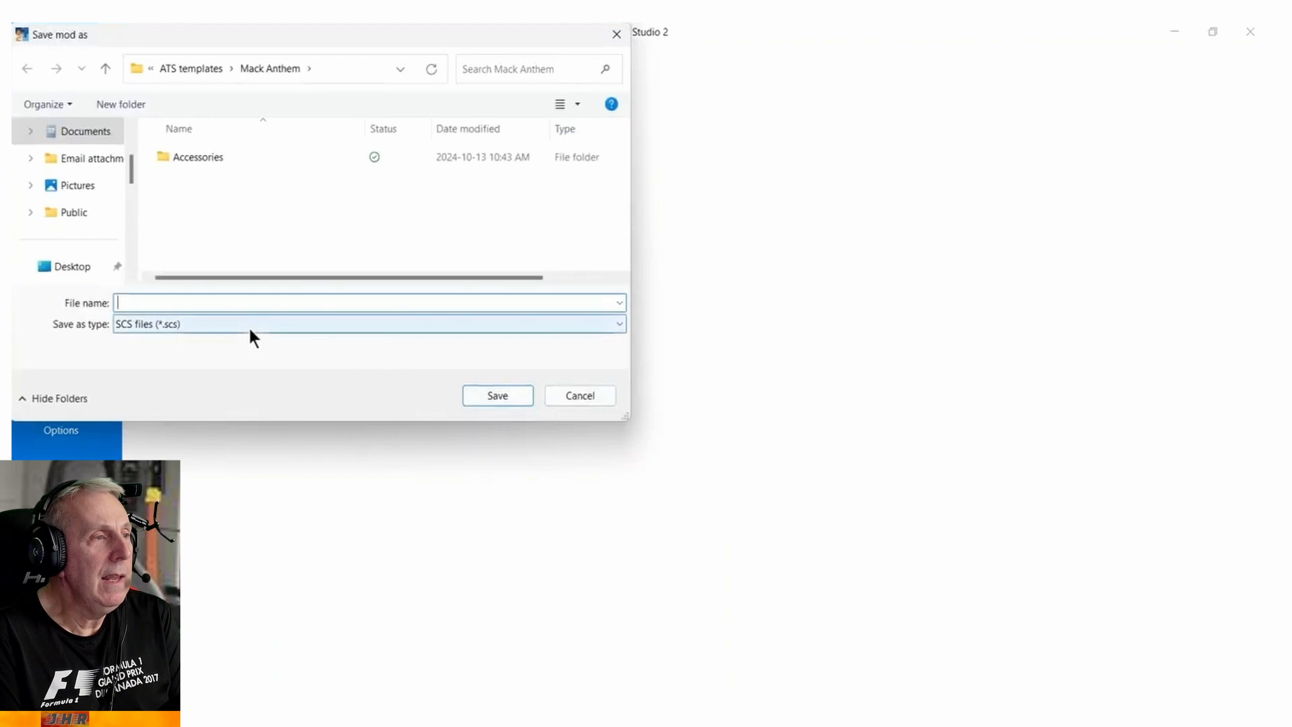
{"action": "type", "text": "jhmack48"}
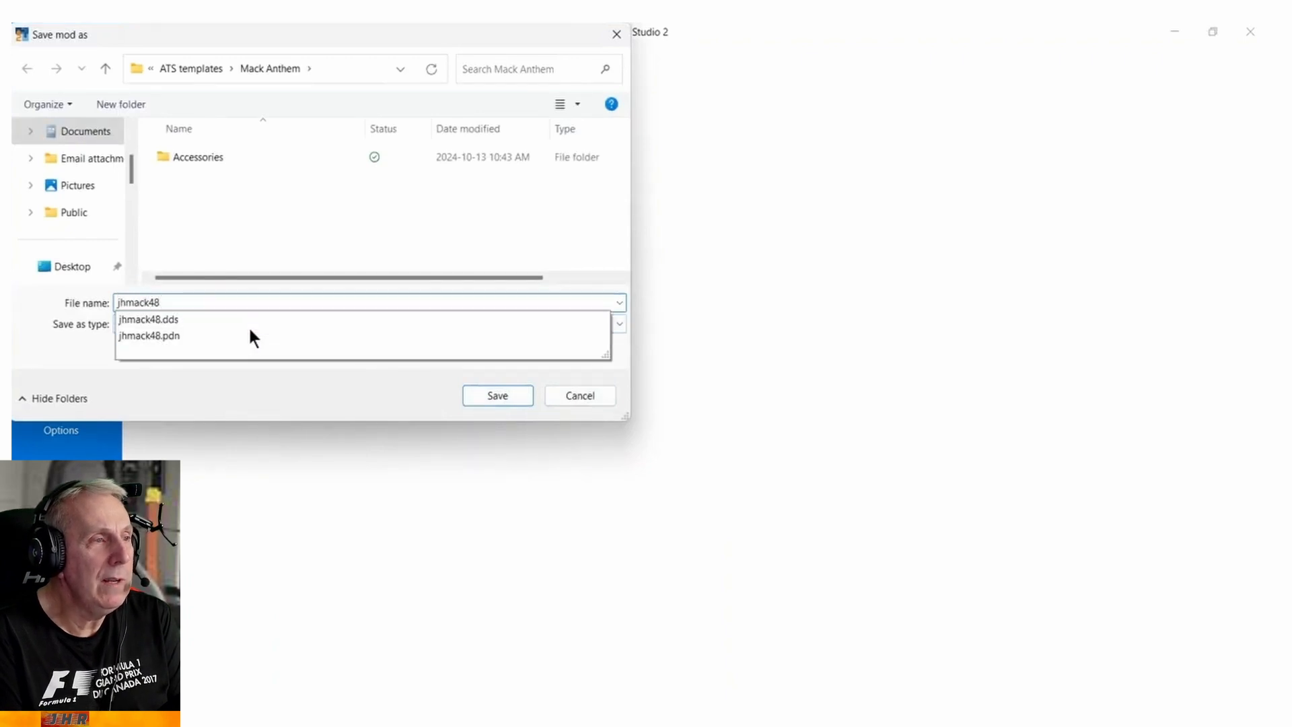
{"action": "left_click", "coordinate": [510, 396]}
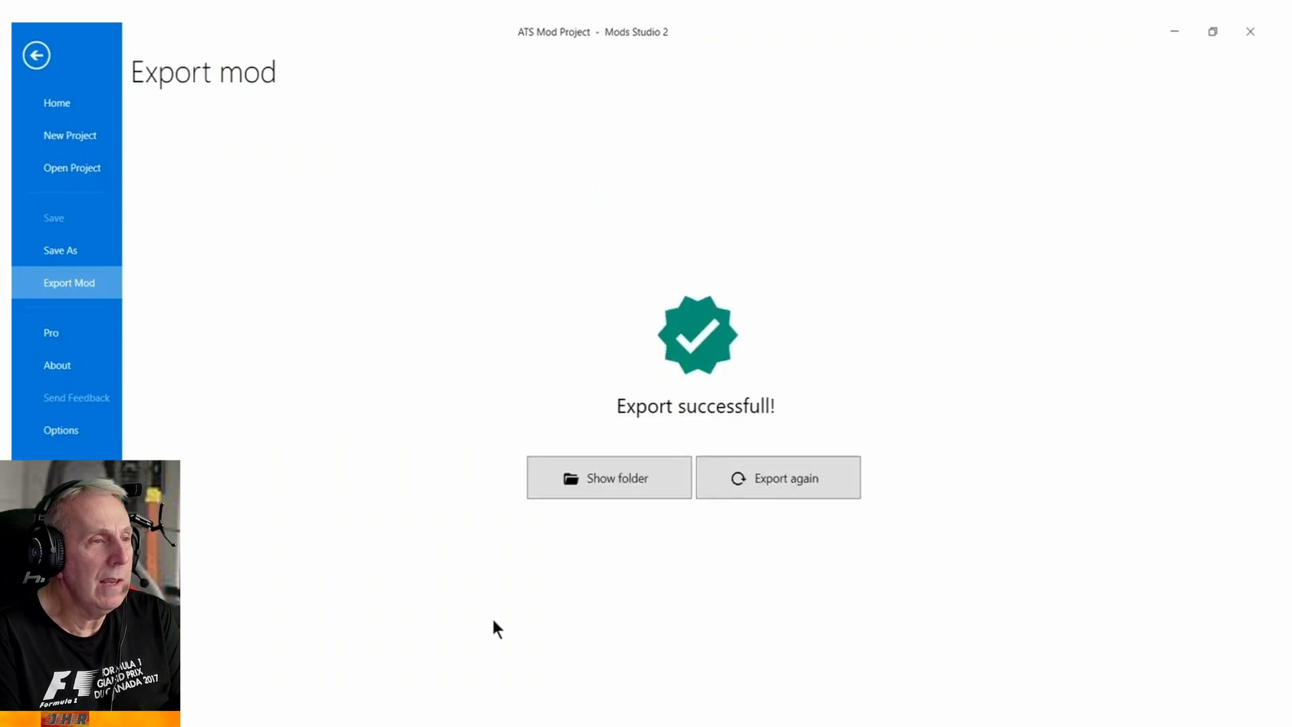
Switch to File Explorer and open the Mack Anthem folder inside ATS templates.
{"action": "left_click", "coordinate": [412, 715]}
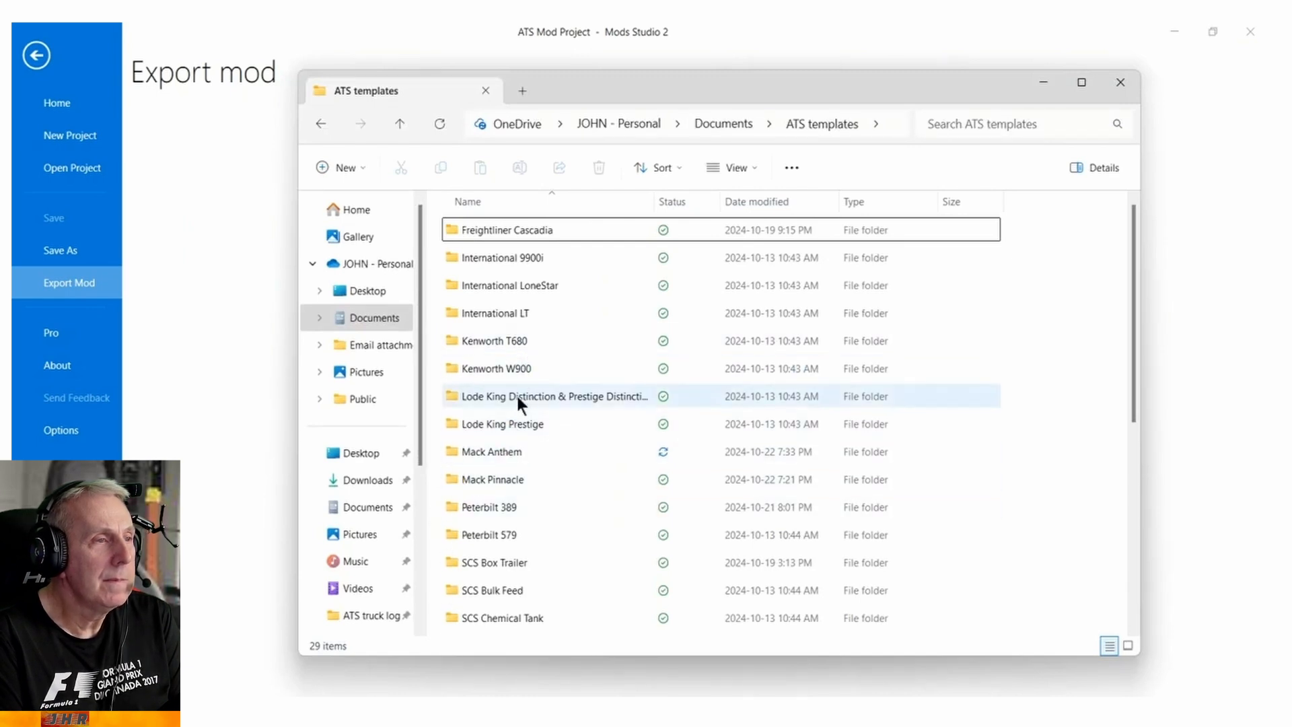
{"action": "left_click", "coordinate": [506, 453]}
{"action": "double_click", "coordinate": [507, 451]}
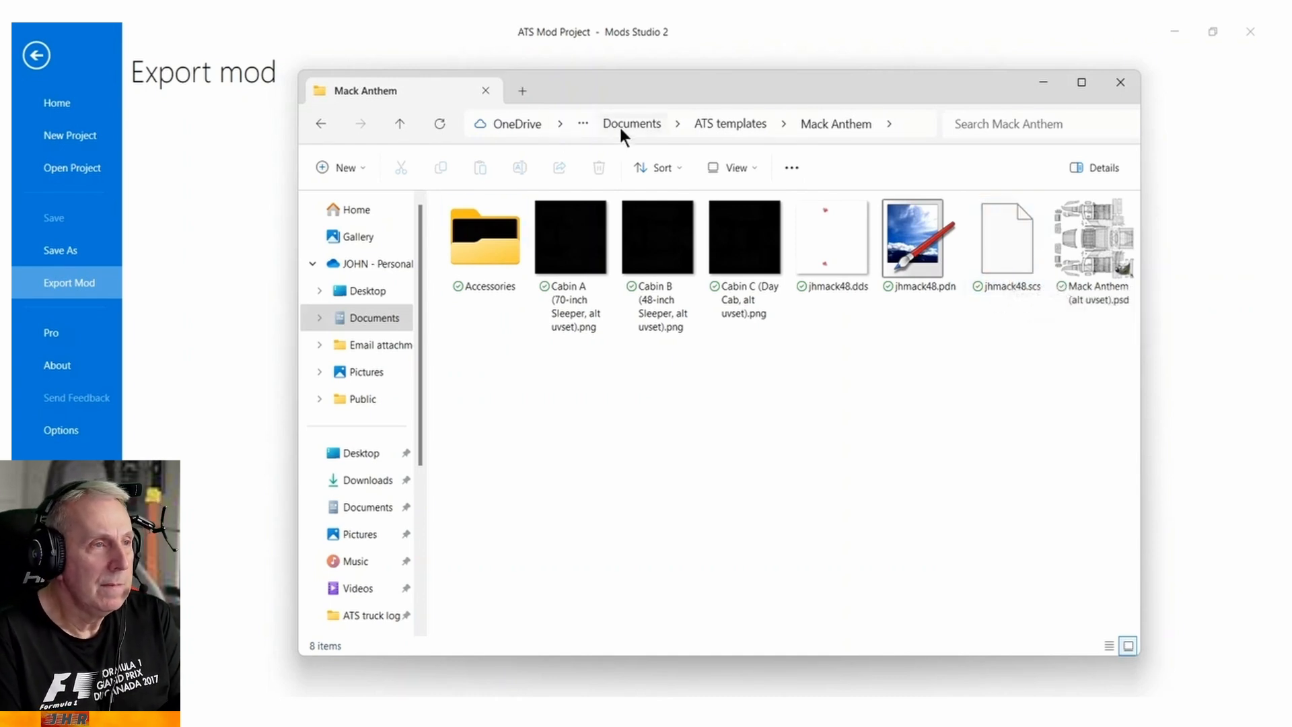
Open the American Truck Simulator mod folder in a second File Explorer window and copy jhmack48.scs from Mack Anthem into it.
{"action": "right_click", "coordinate": [374, 326]}
{"action": "left_click", "coordinate": [444, 288]}
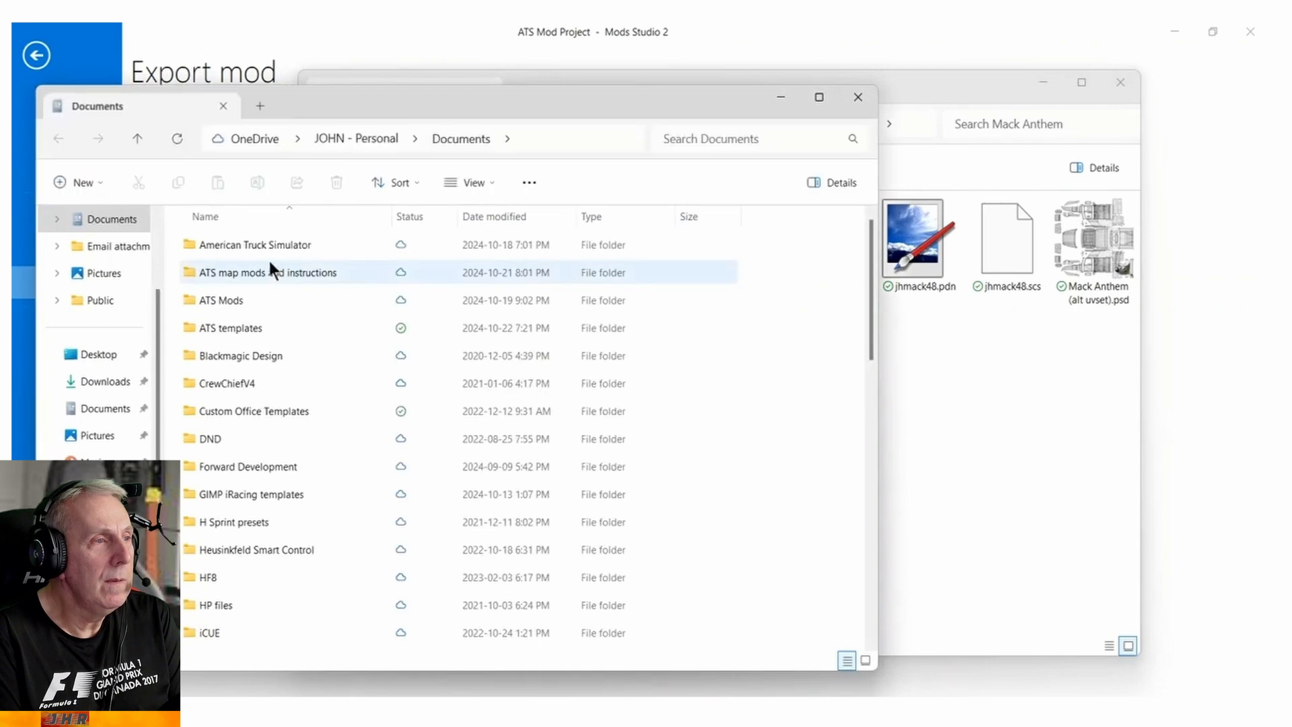
{"action": "double_click", "coordinate": [264, 244]}
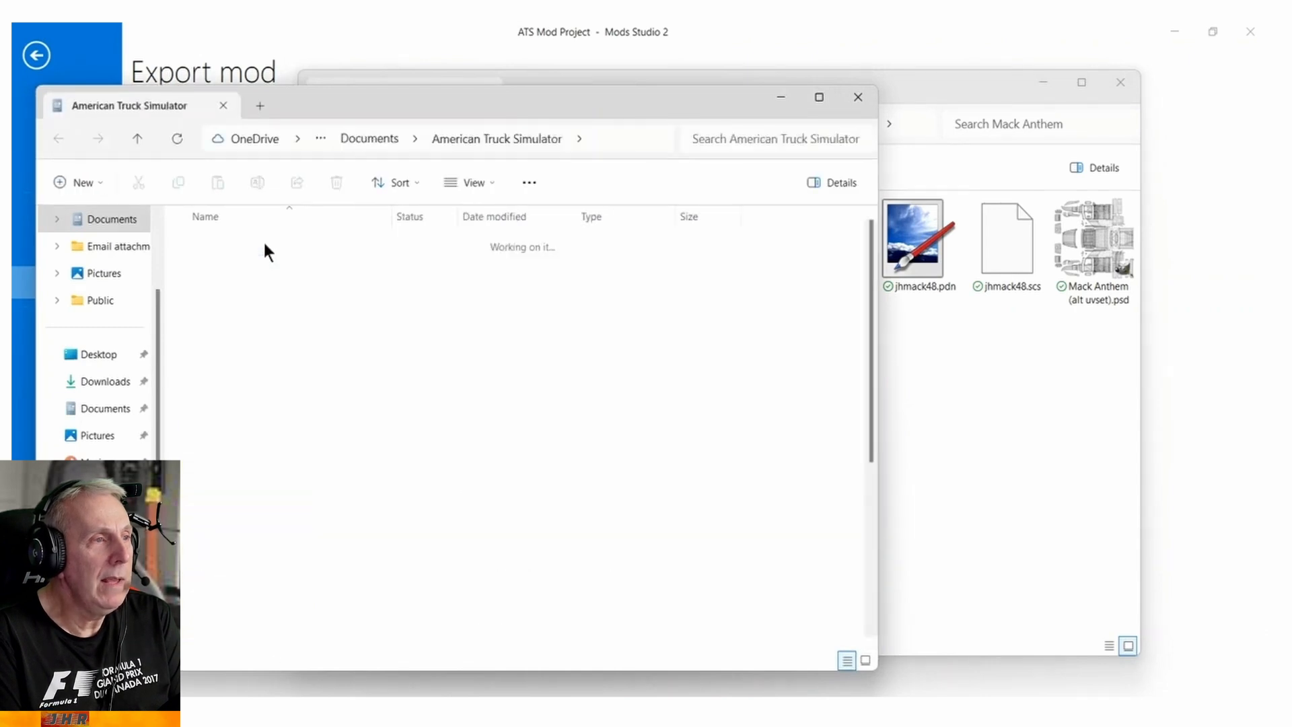
{"action": "double_click", "coordinate": [211, 274]}
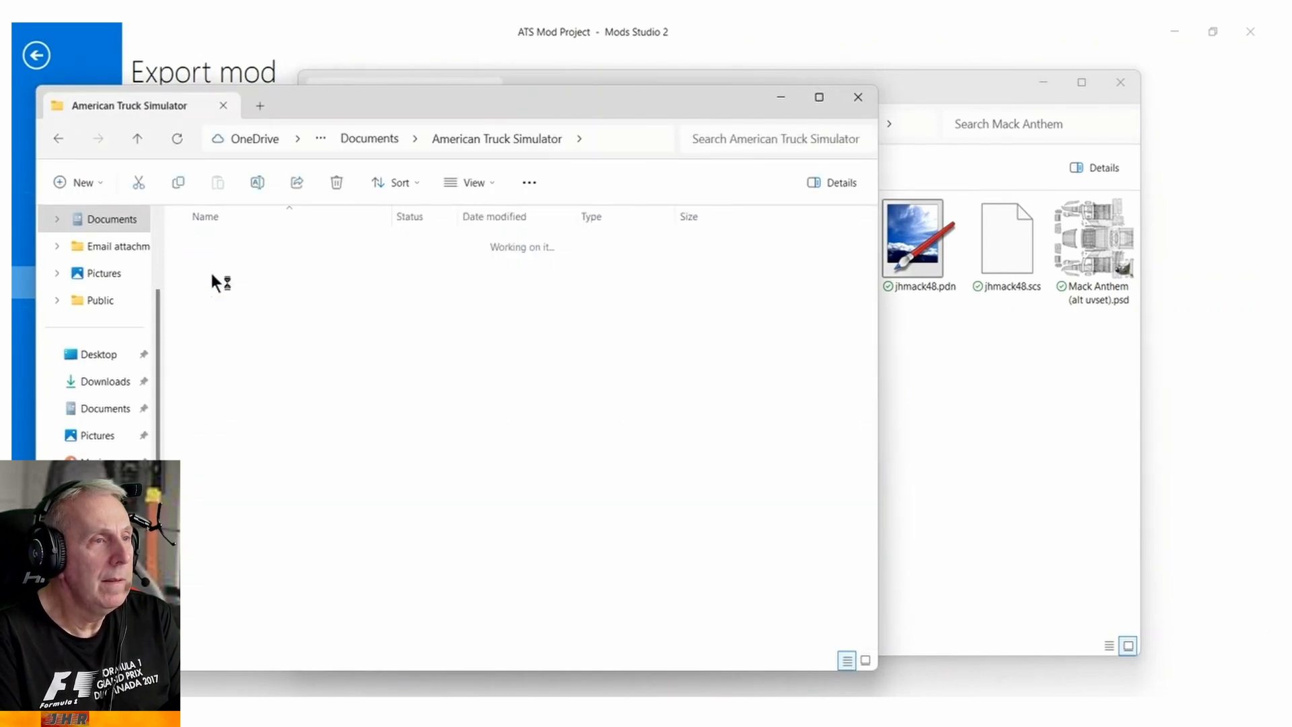
{"action": "left_click", "coordinate": [1038, 438]}
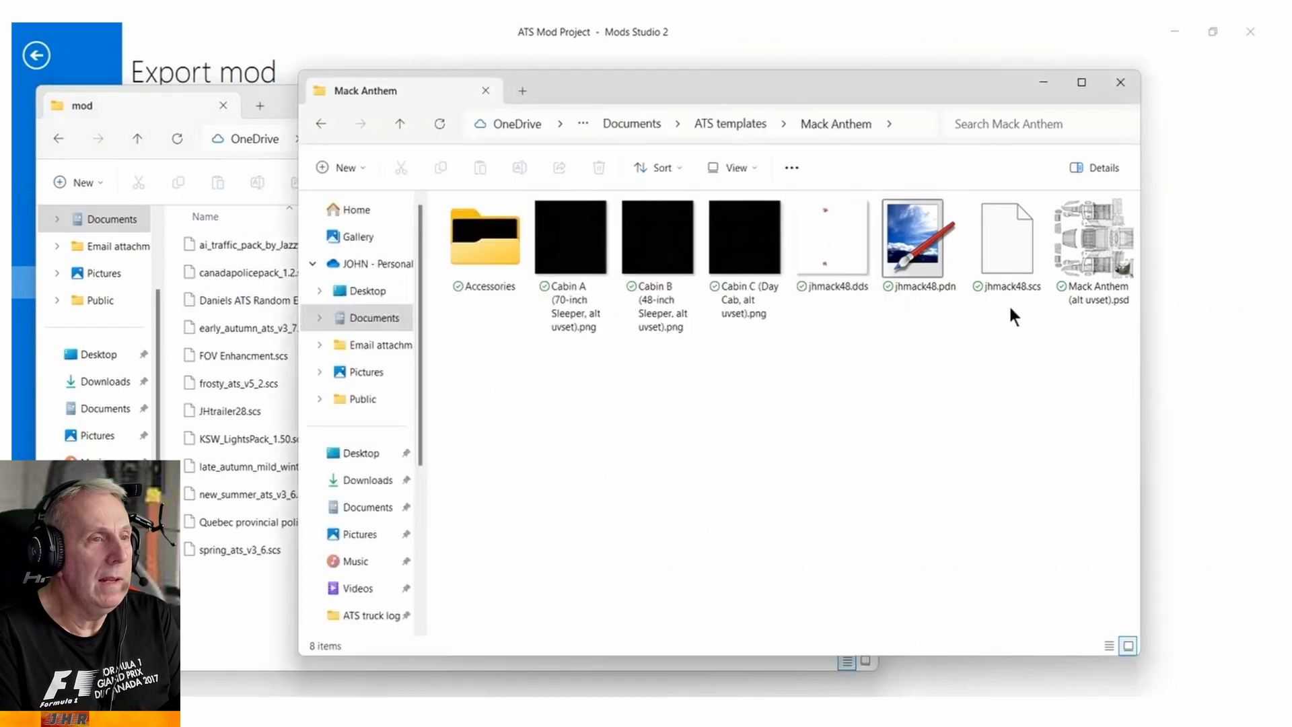
{"action": "left_click_drag", "start_coordinate": [1004, 240], "coordinate": [204, 574]}
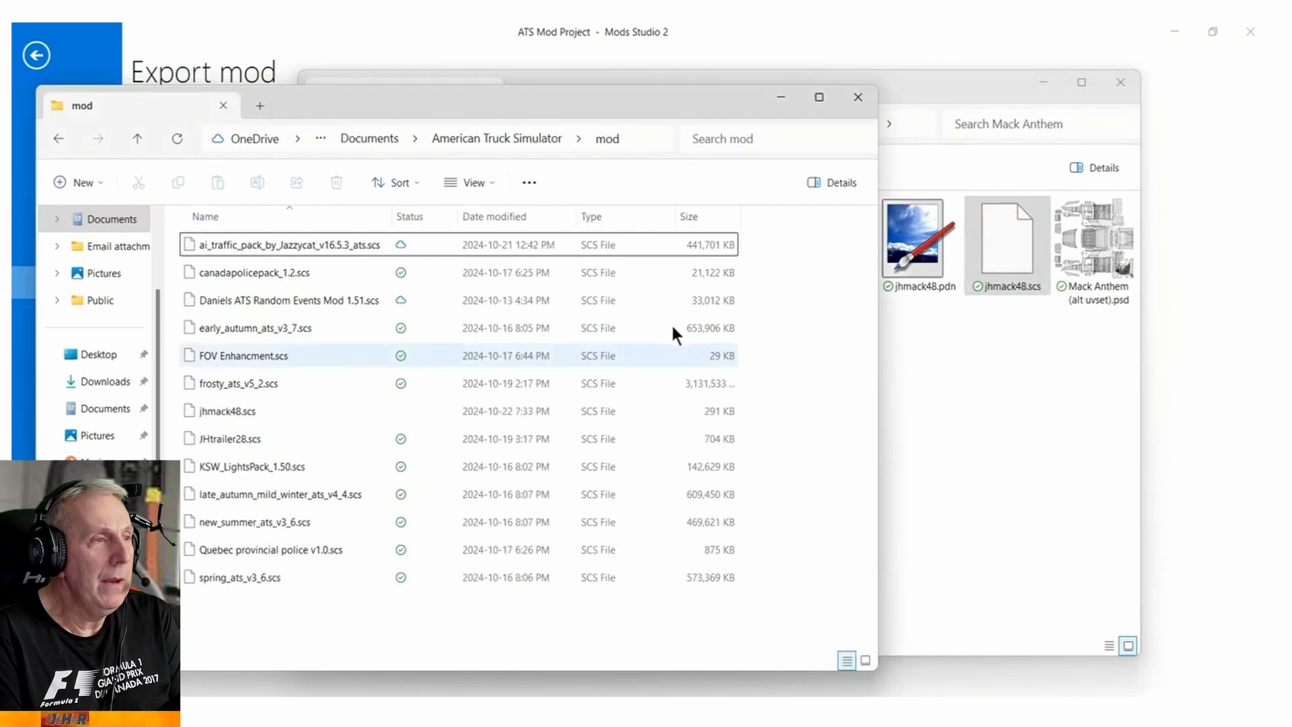